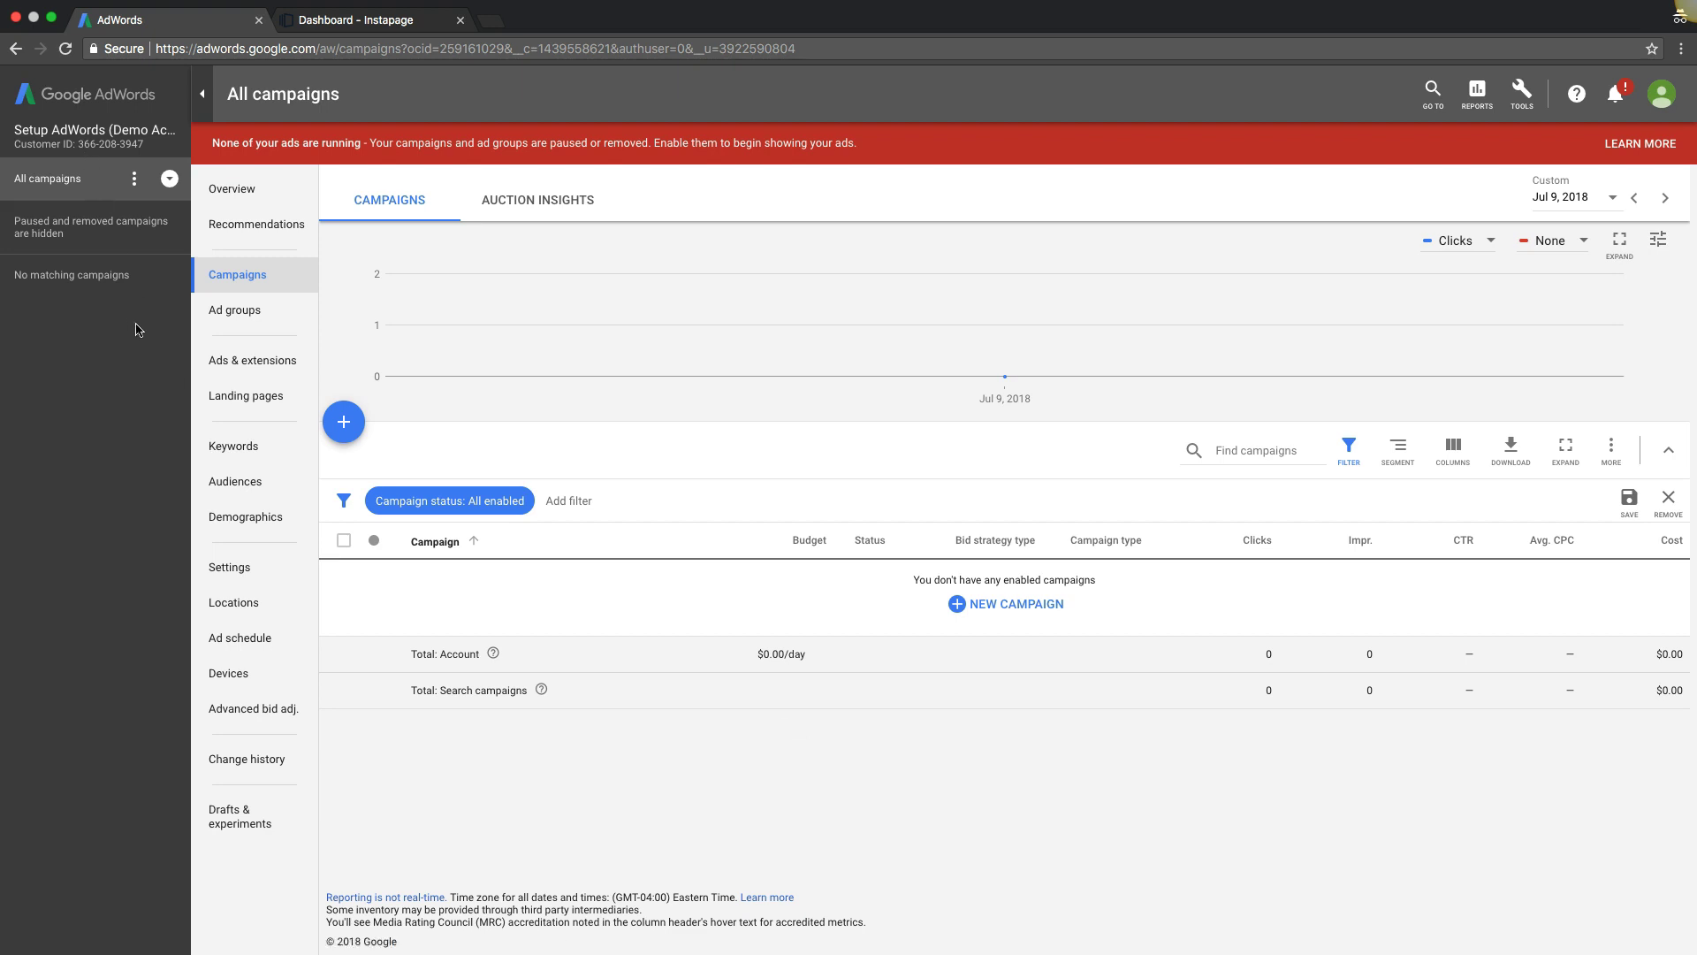
# Start a new Phone calls conversion action that tracks calls from ads using call extensions or call-only ads
pyautogui.click(1523, 97)
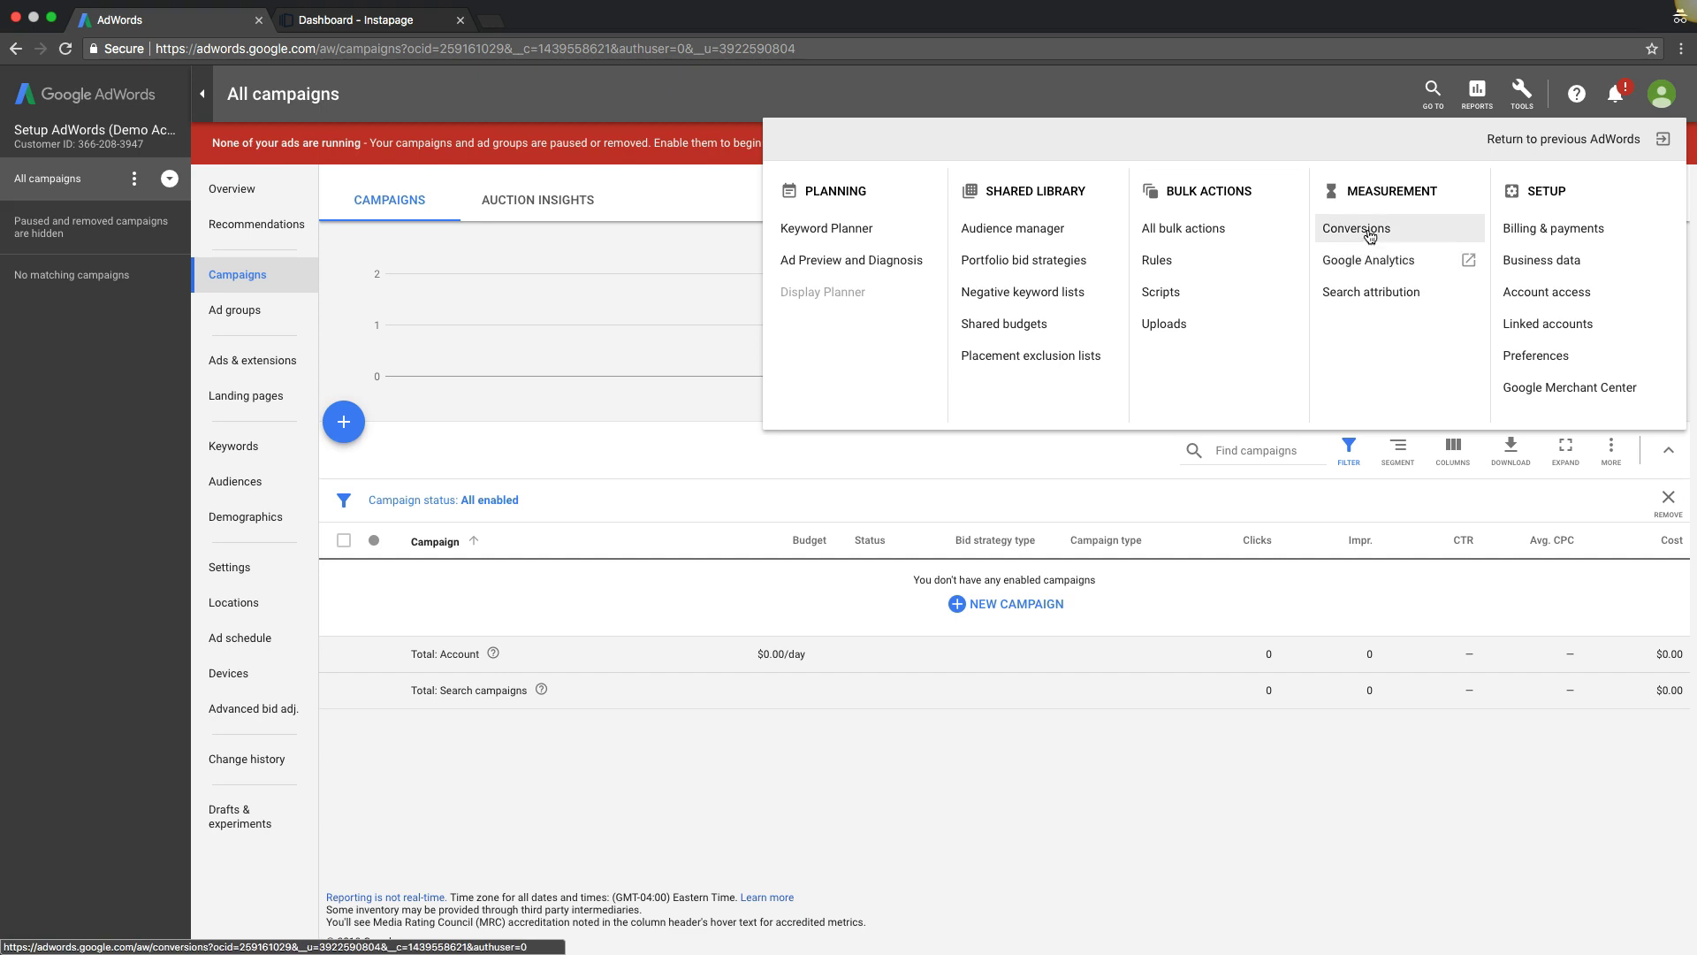
pyautogui.click(1361, 231)
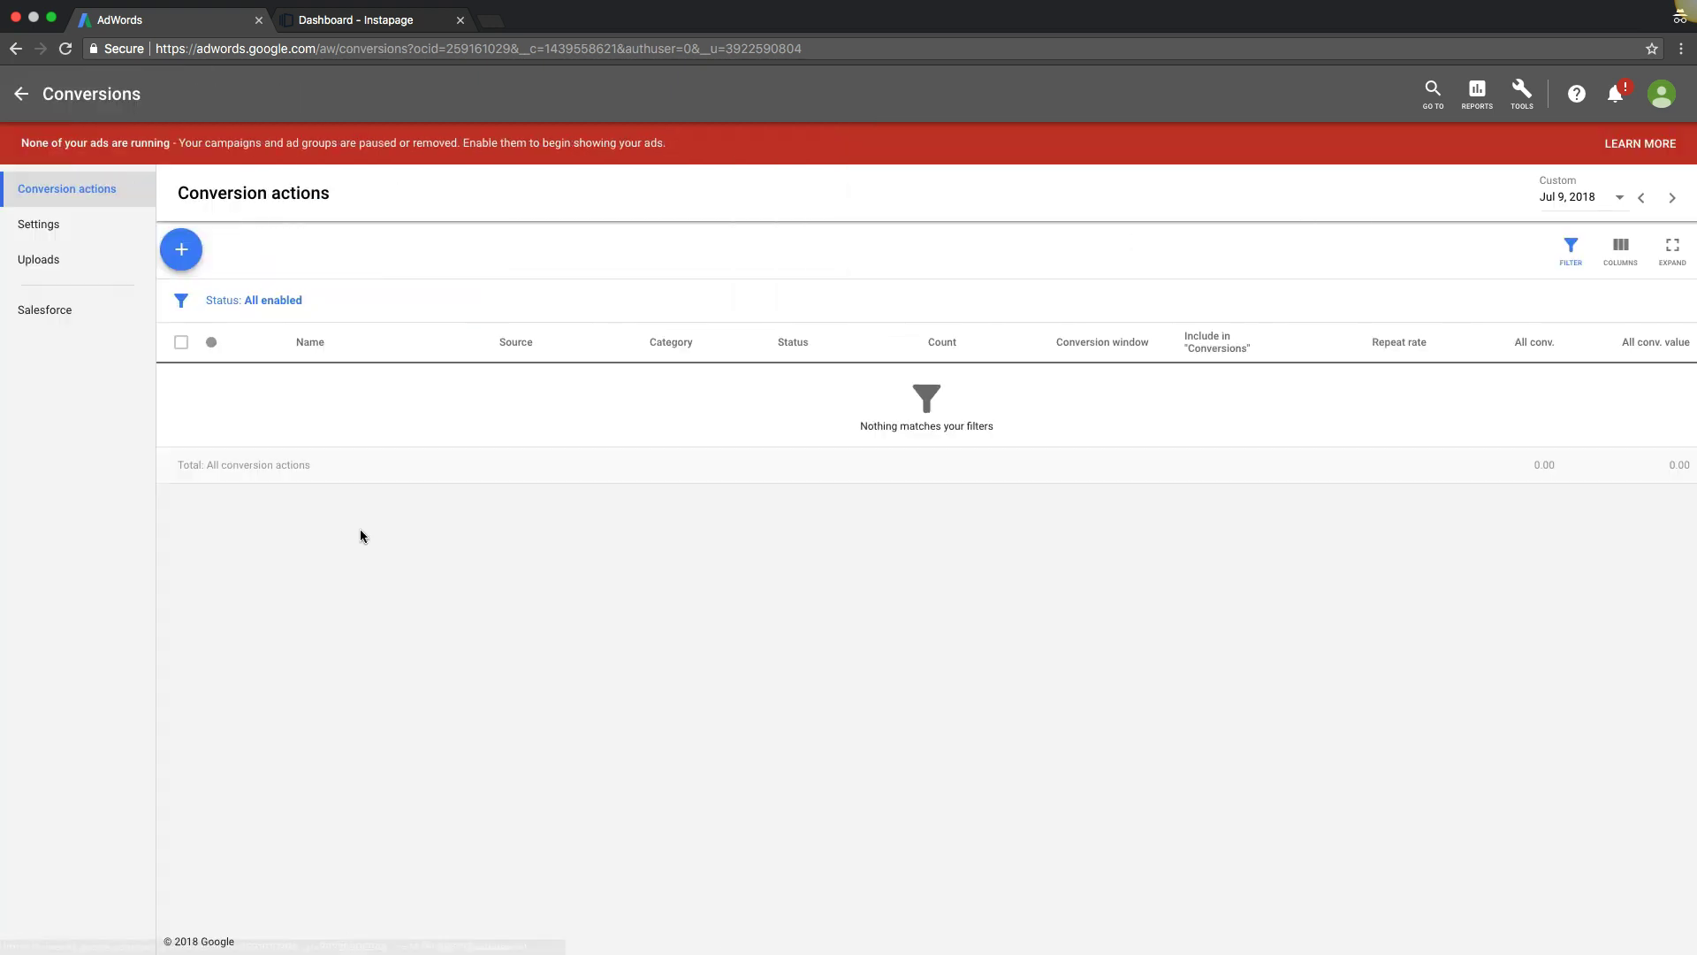
pyautogui.click(181, 253)
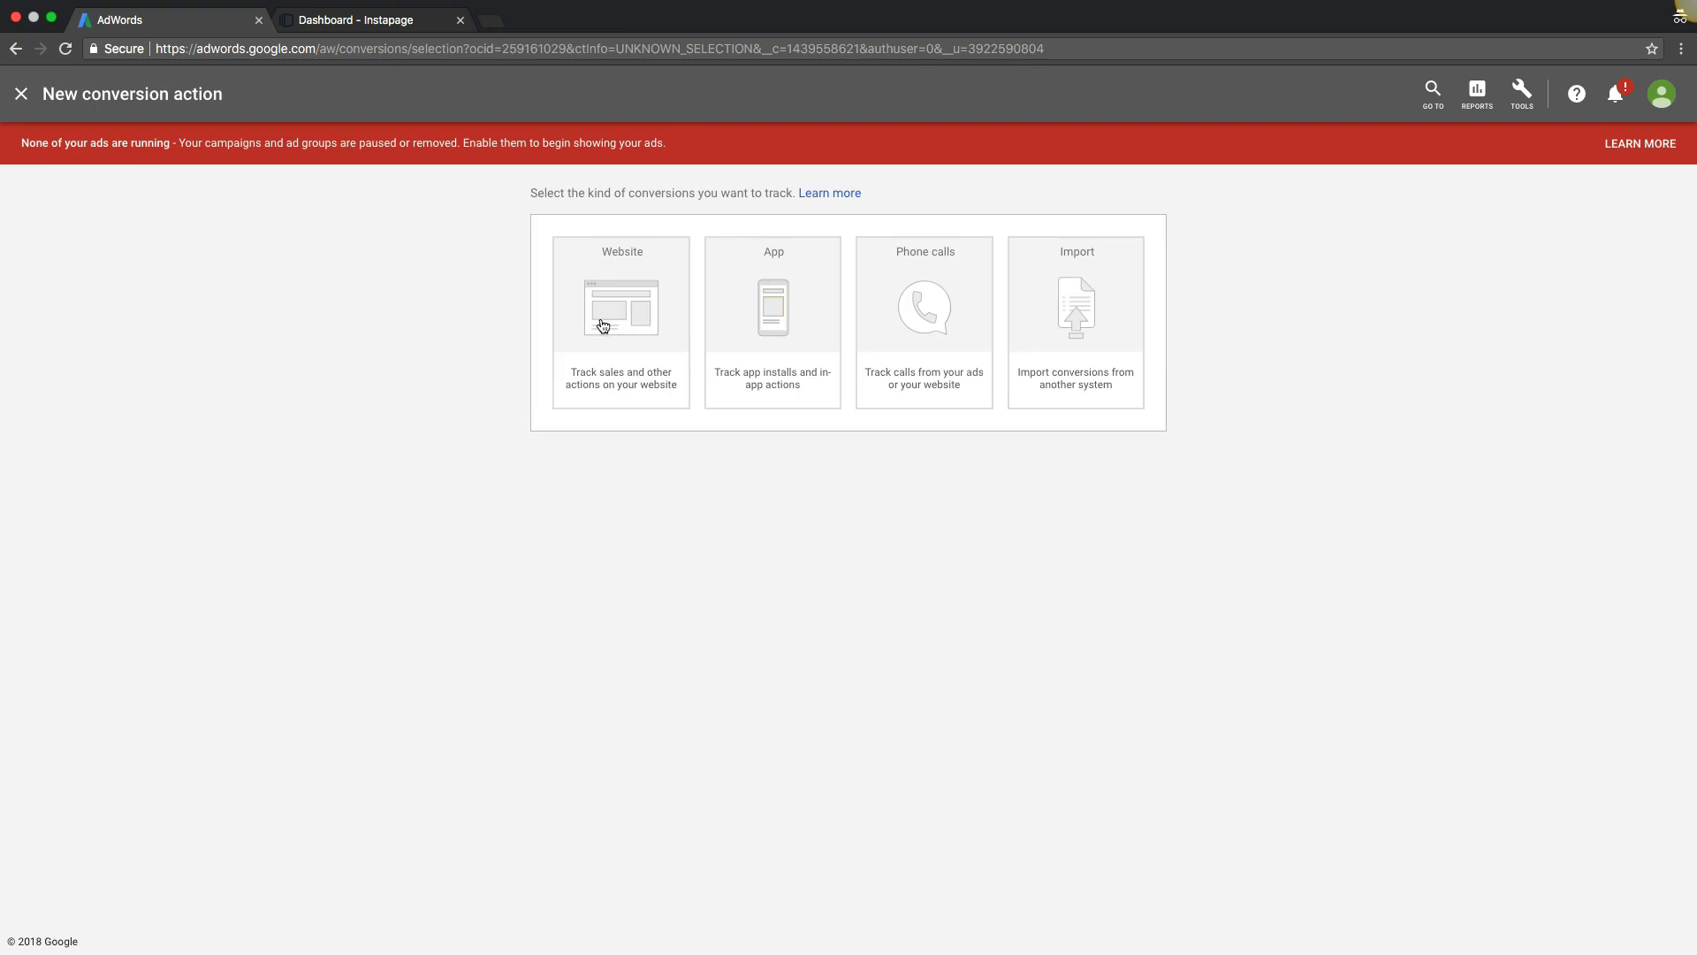
pyautogui.click(922, 285)
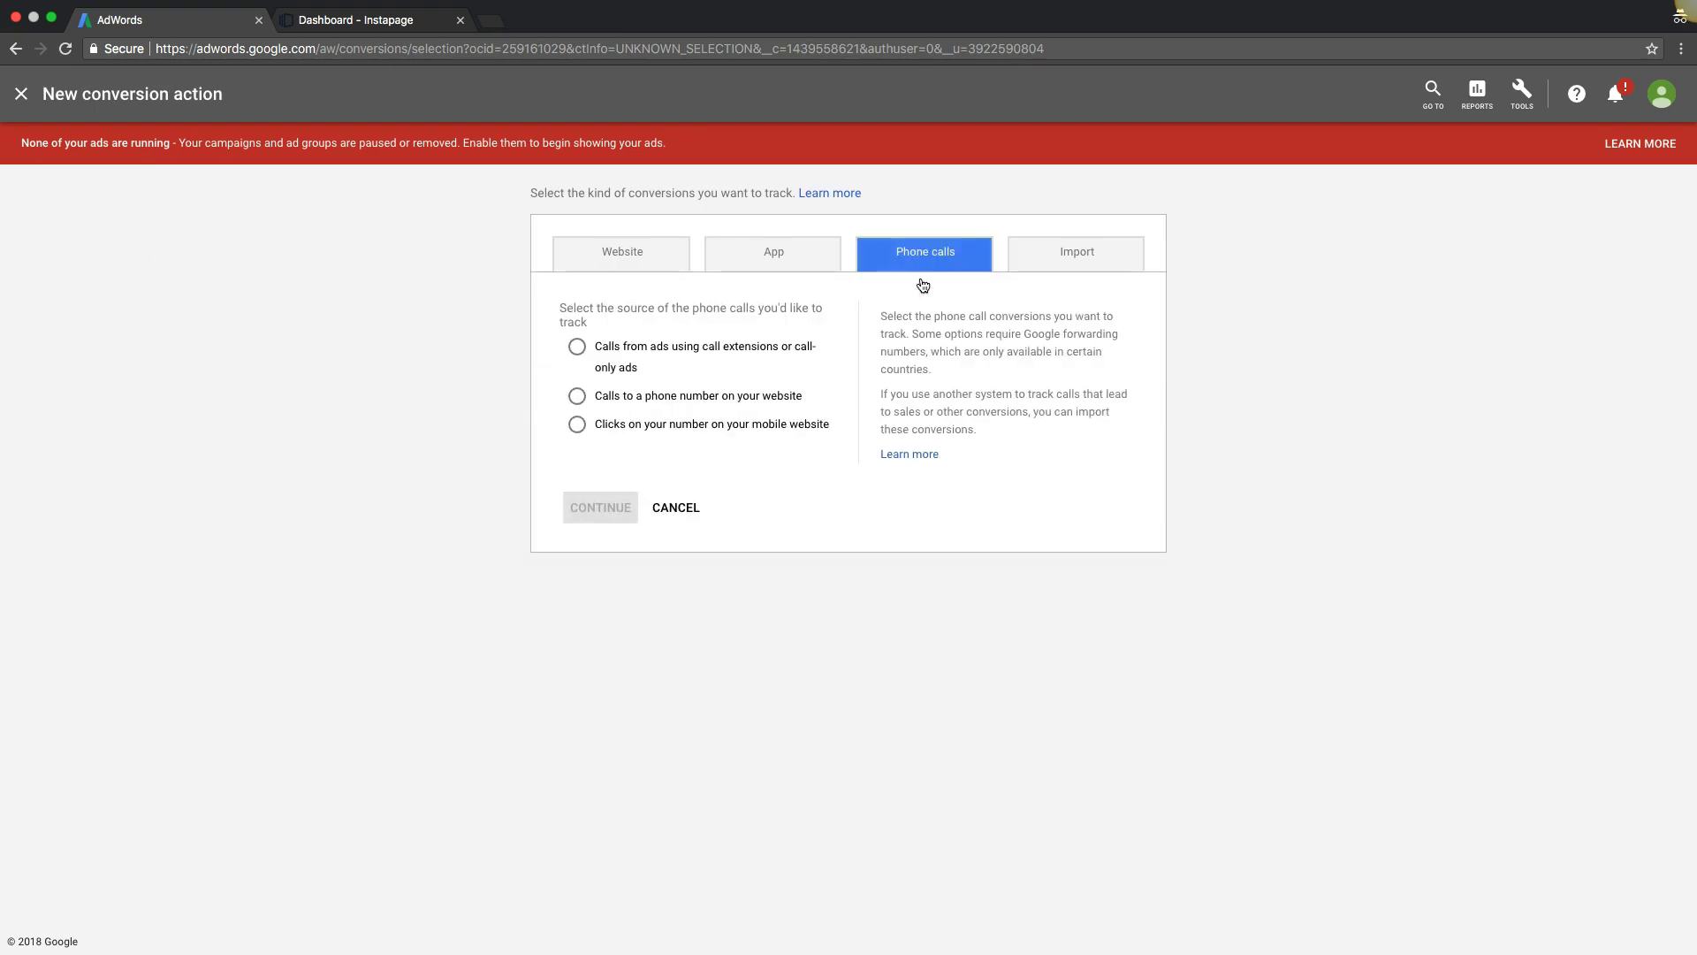
pyautogui.click(577, 348)
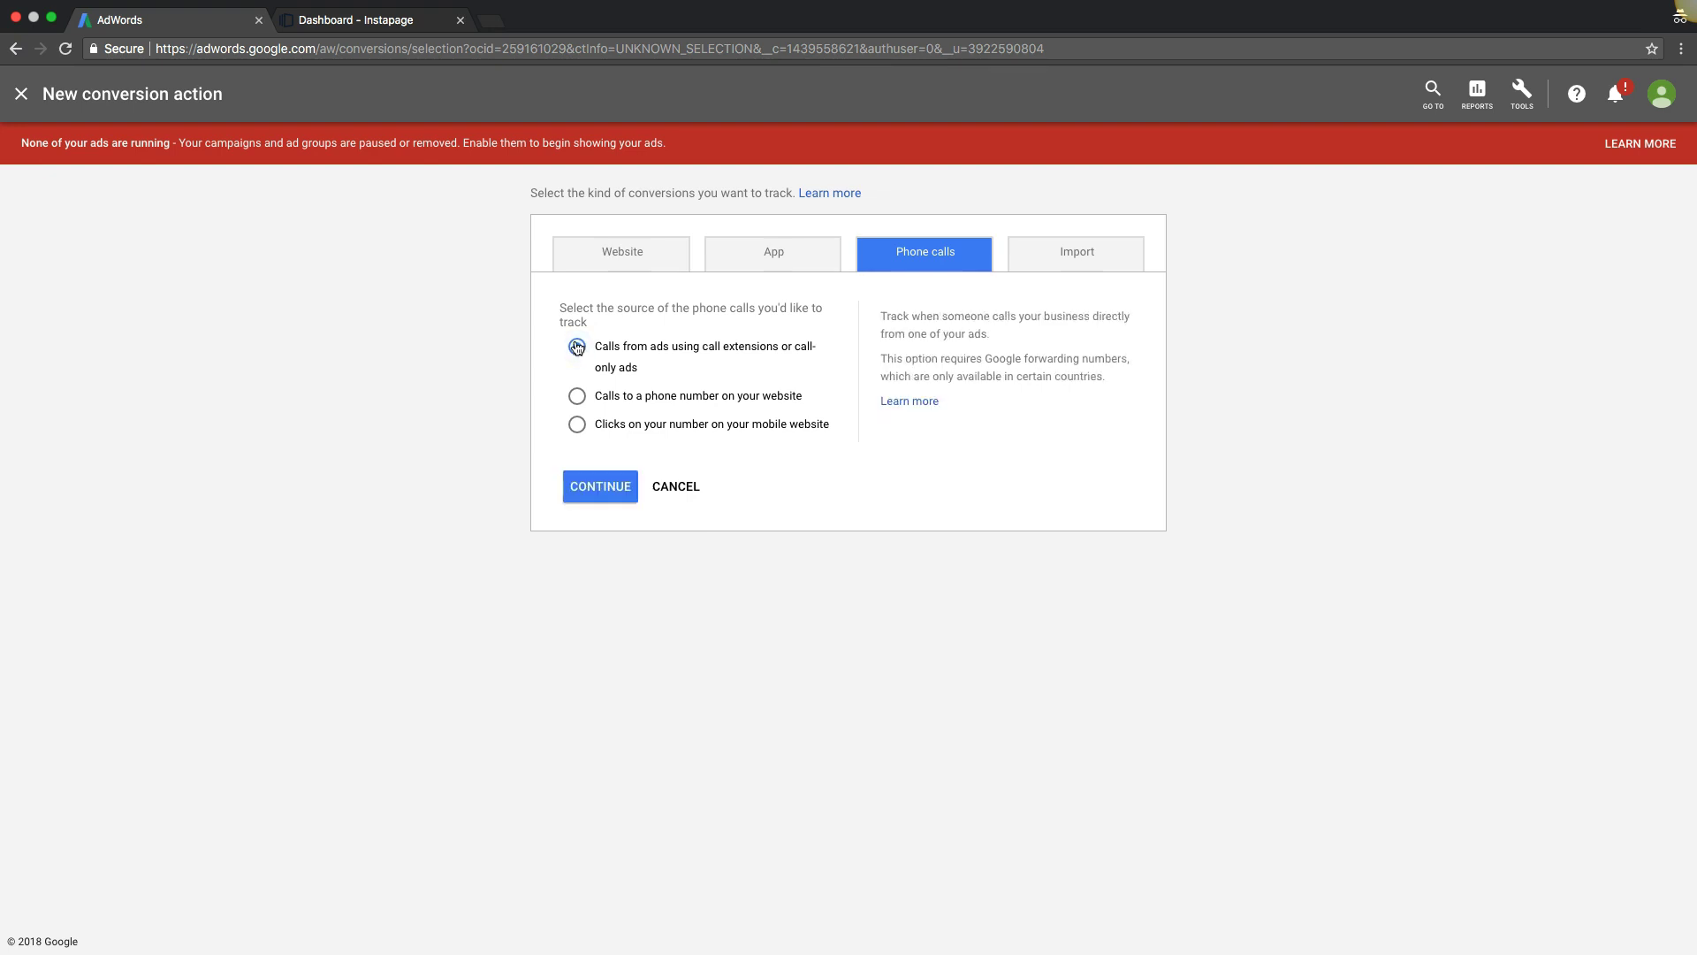
# Name the conversion 'call extension call' and keep its category as Lead
pyautogui.click(612, 491)
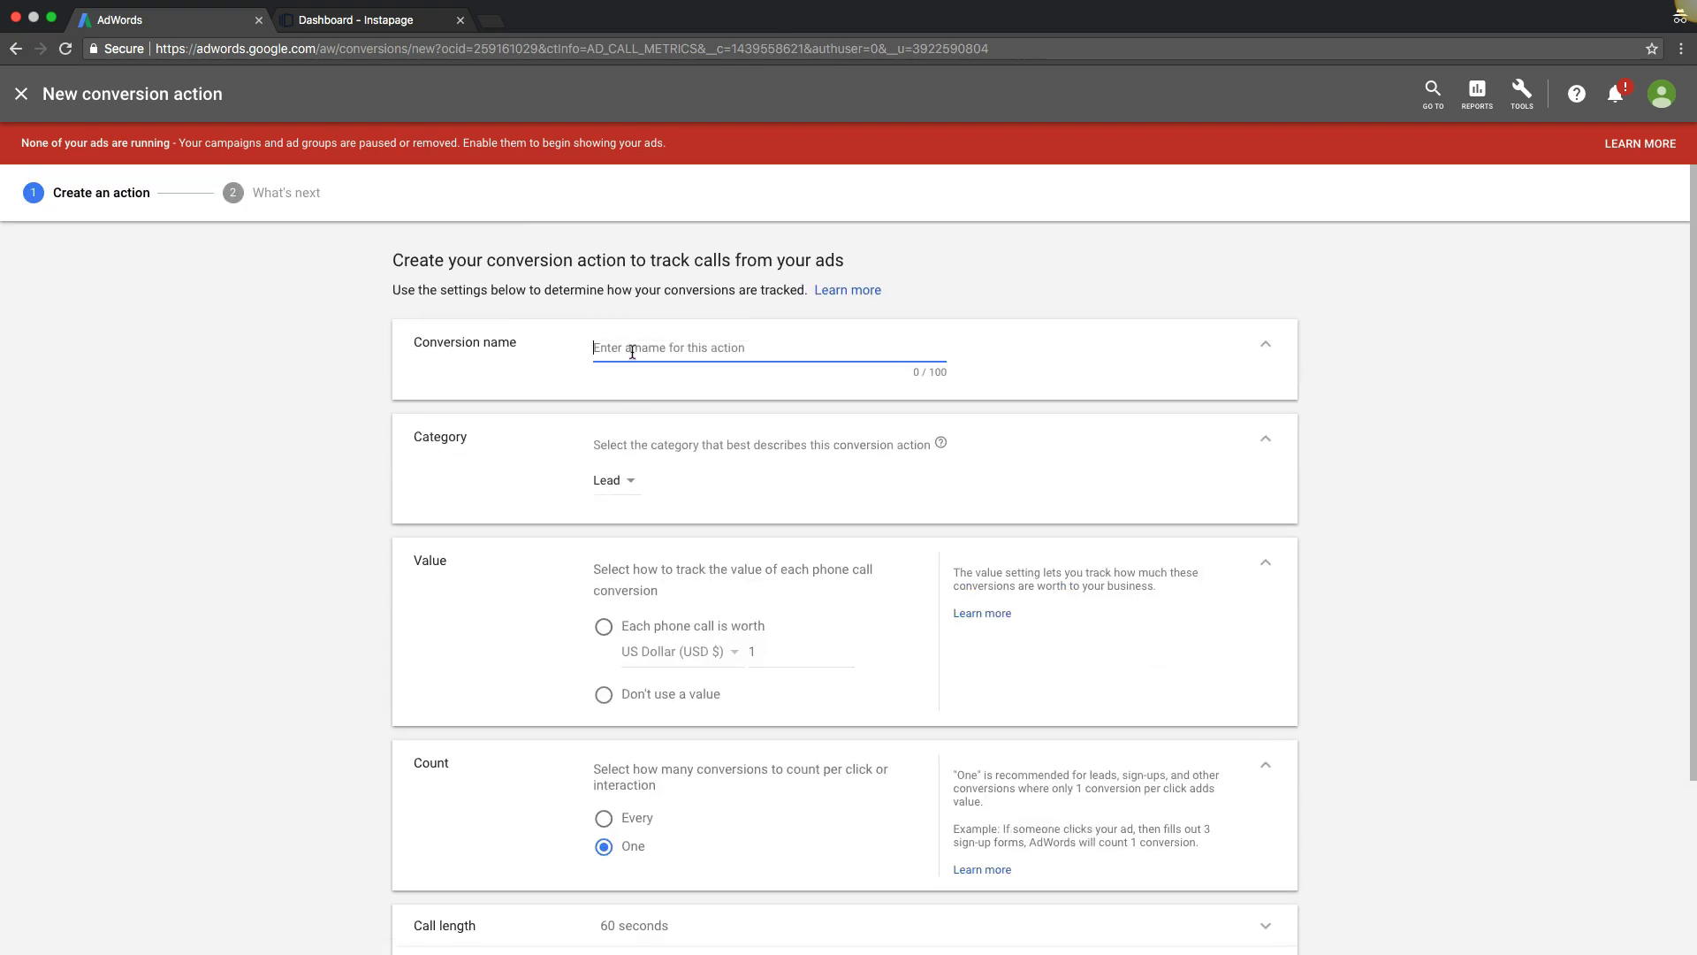
pyautogui.write('call extension call')
pyautogui.click(599, 487)
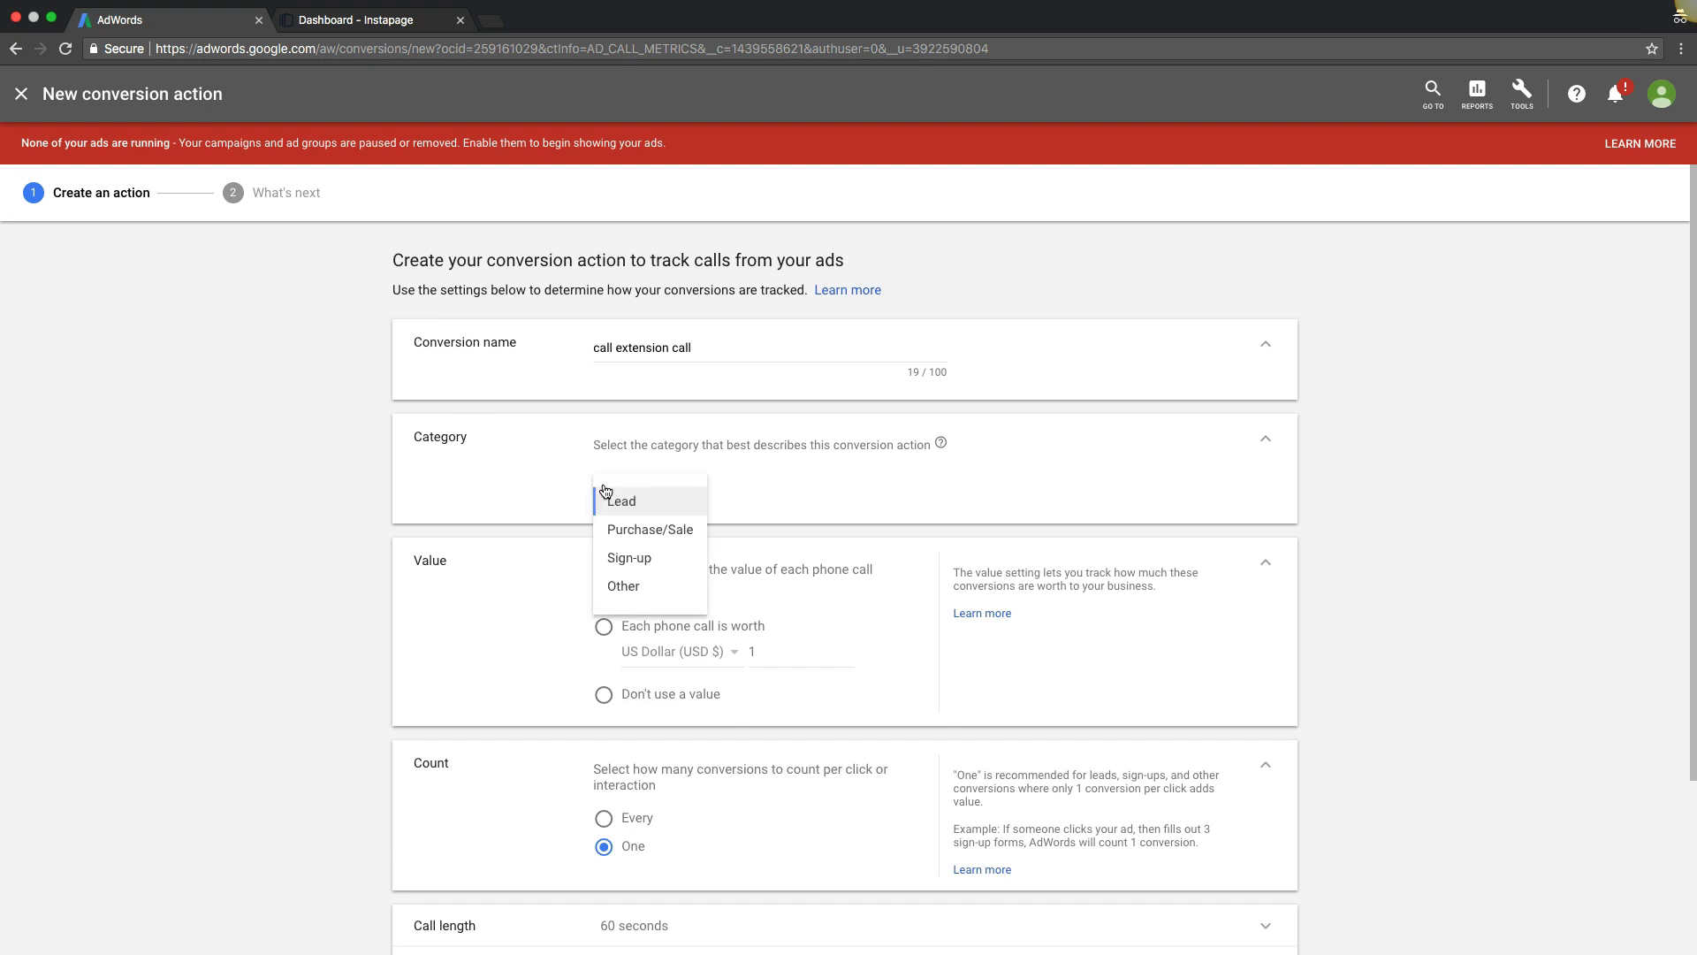
pyautogui.click(622, 501)
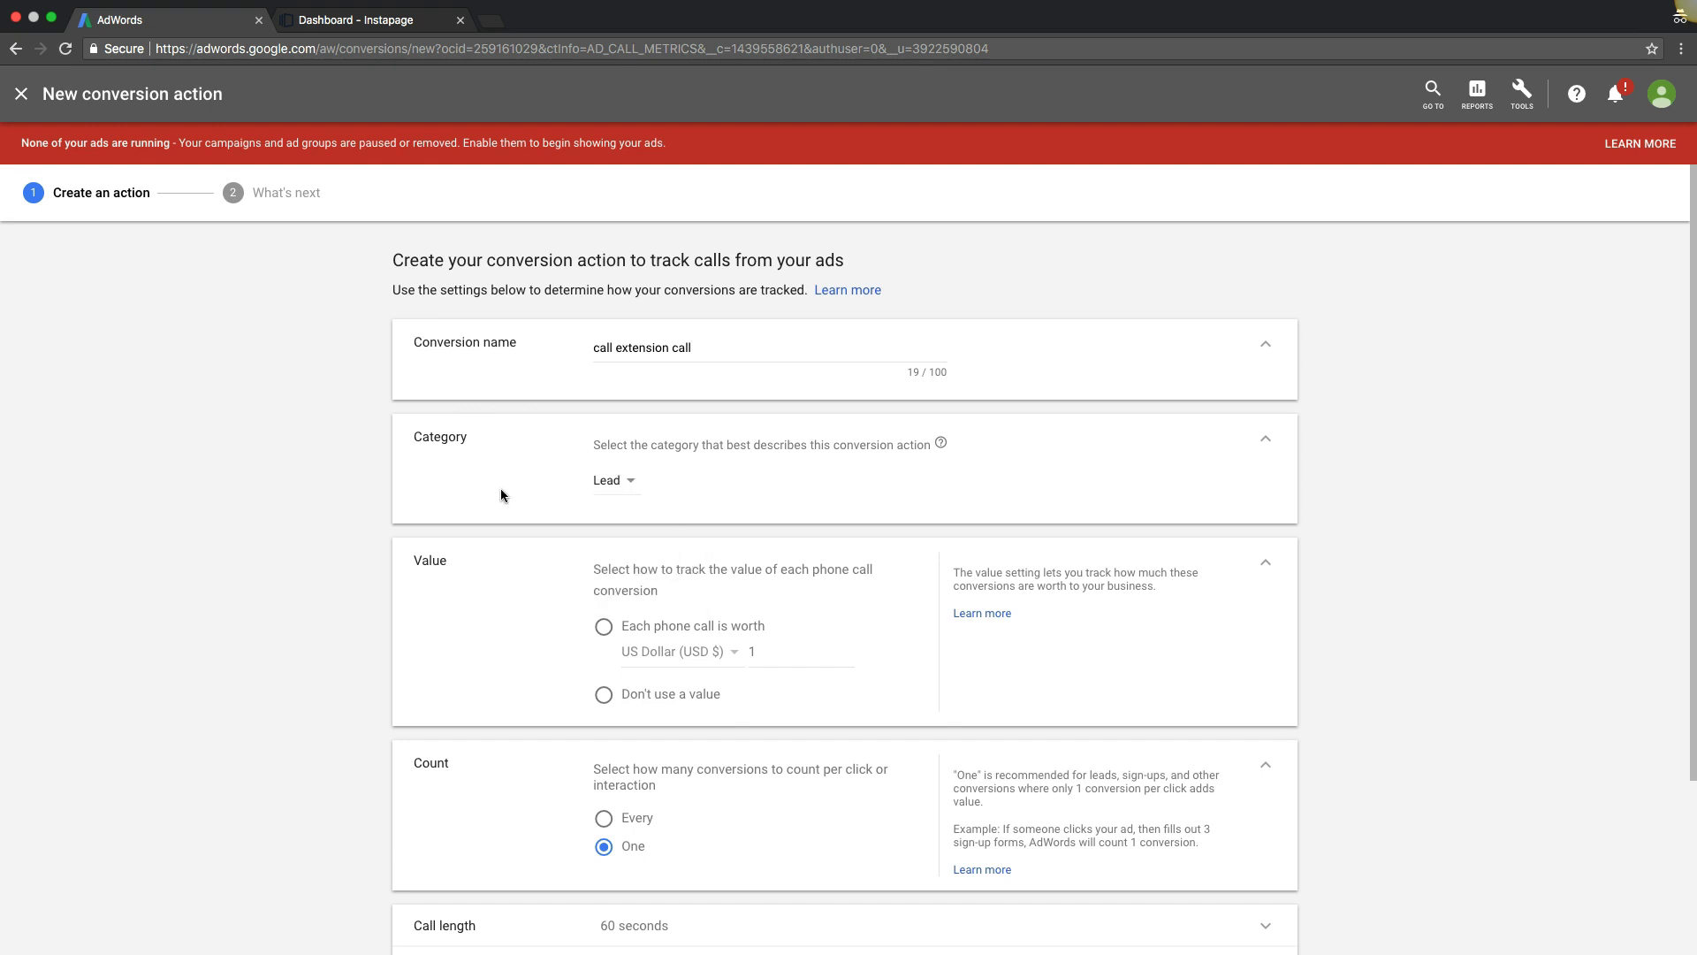
# Set the conversion to use no value and a 25-second minimum call length
pyautogui.scroll(-3, 381, 535)
pyautogui.click(604, 511)
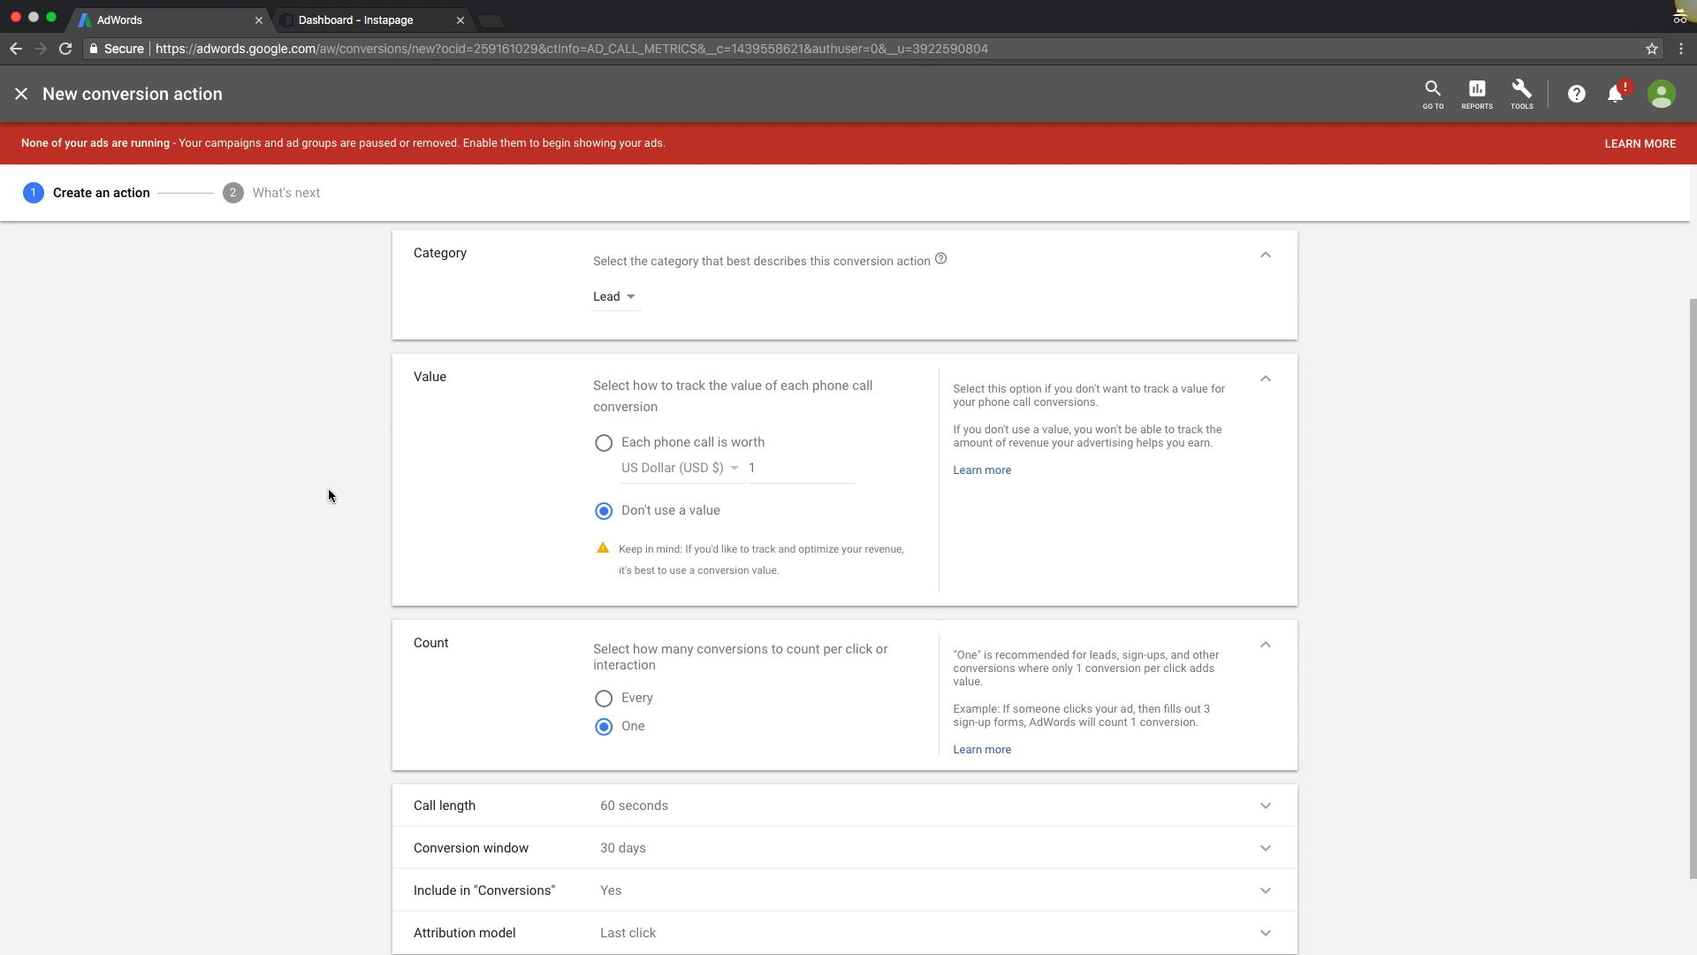
pyautogui.scroll(-2, 328, 495)
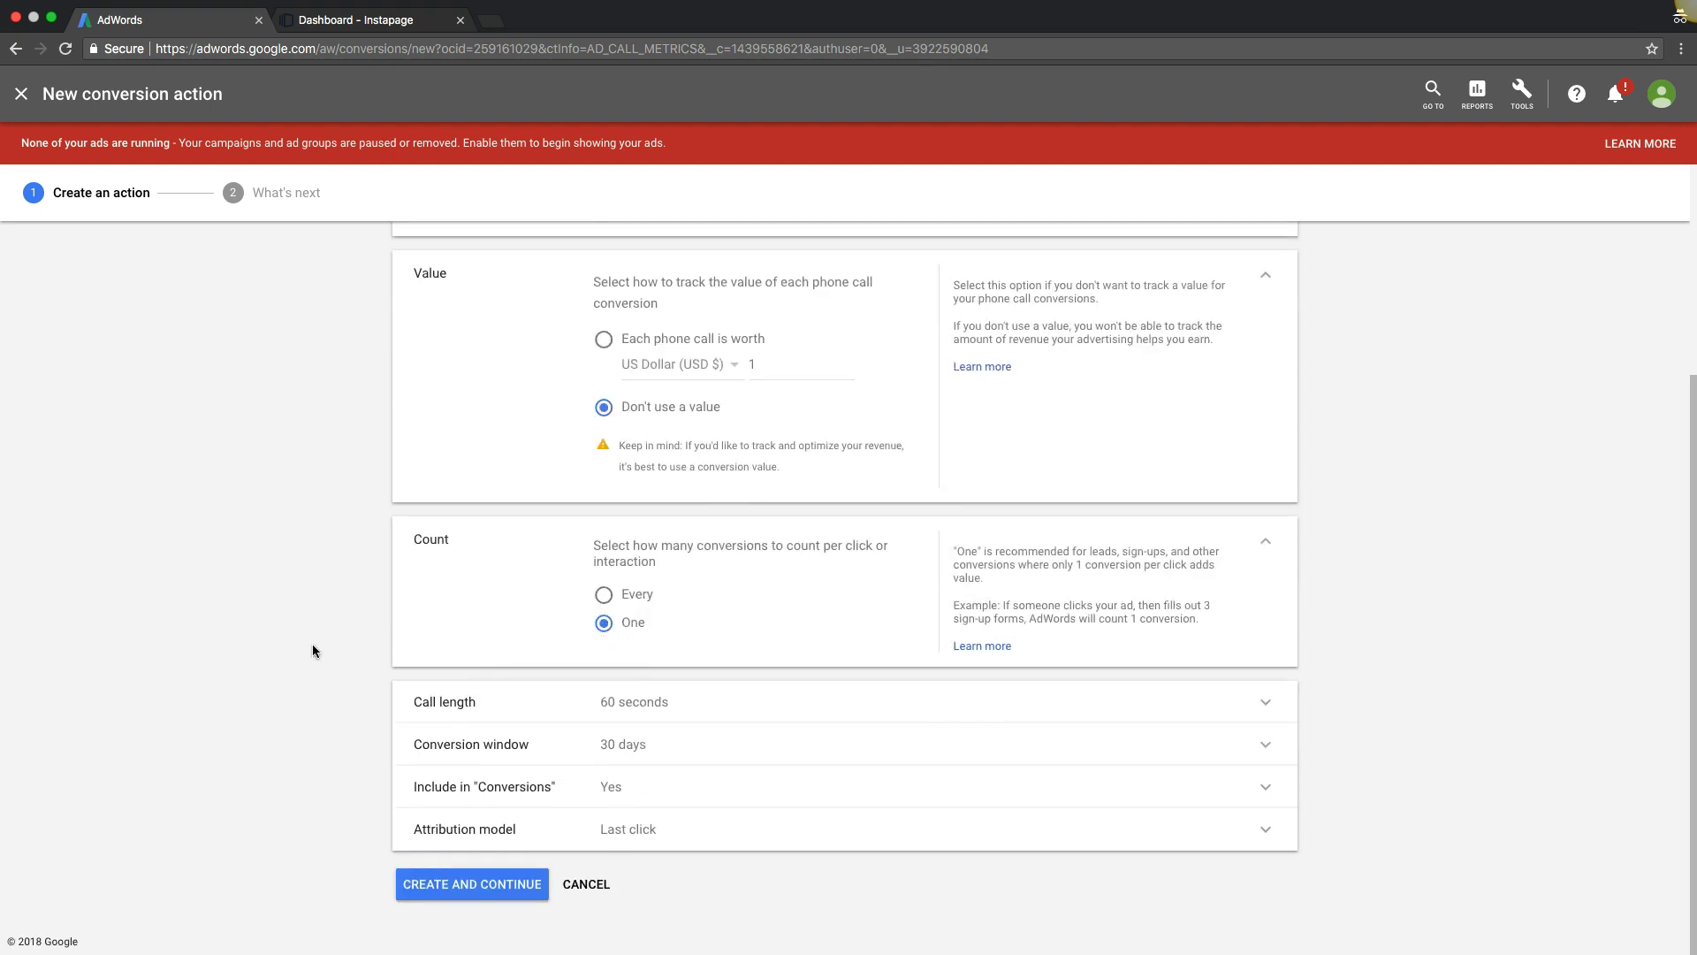
pyautogui.click(489, 707)
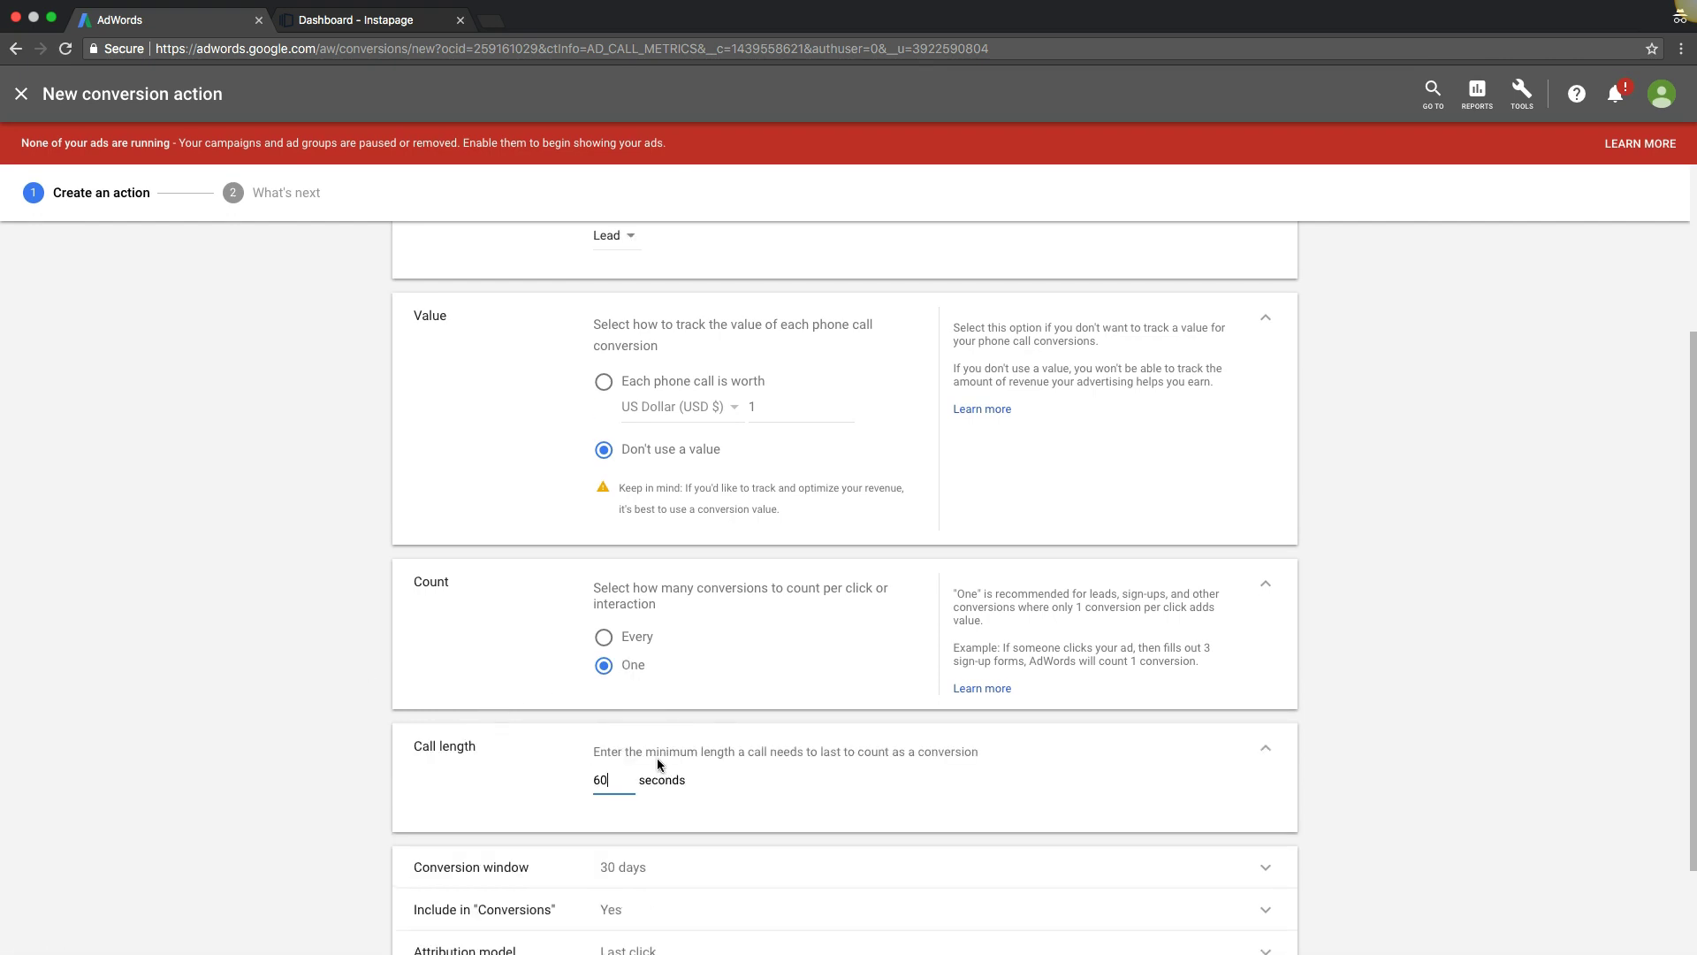
pyautogui.scroll(-2, 610, 672)
pyautogui.moveTo(615, 656); pyautogui.dragTo(573, 662)
pyautogui.write('25')
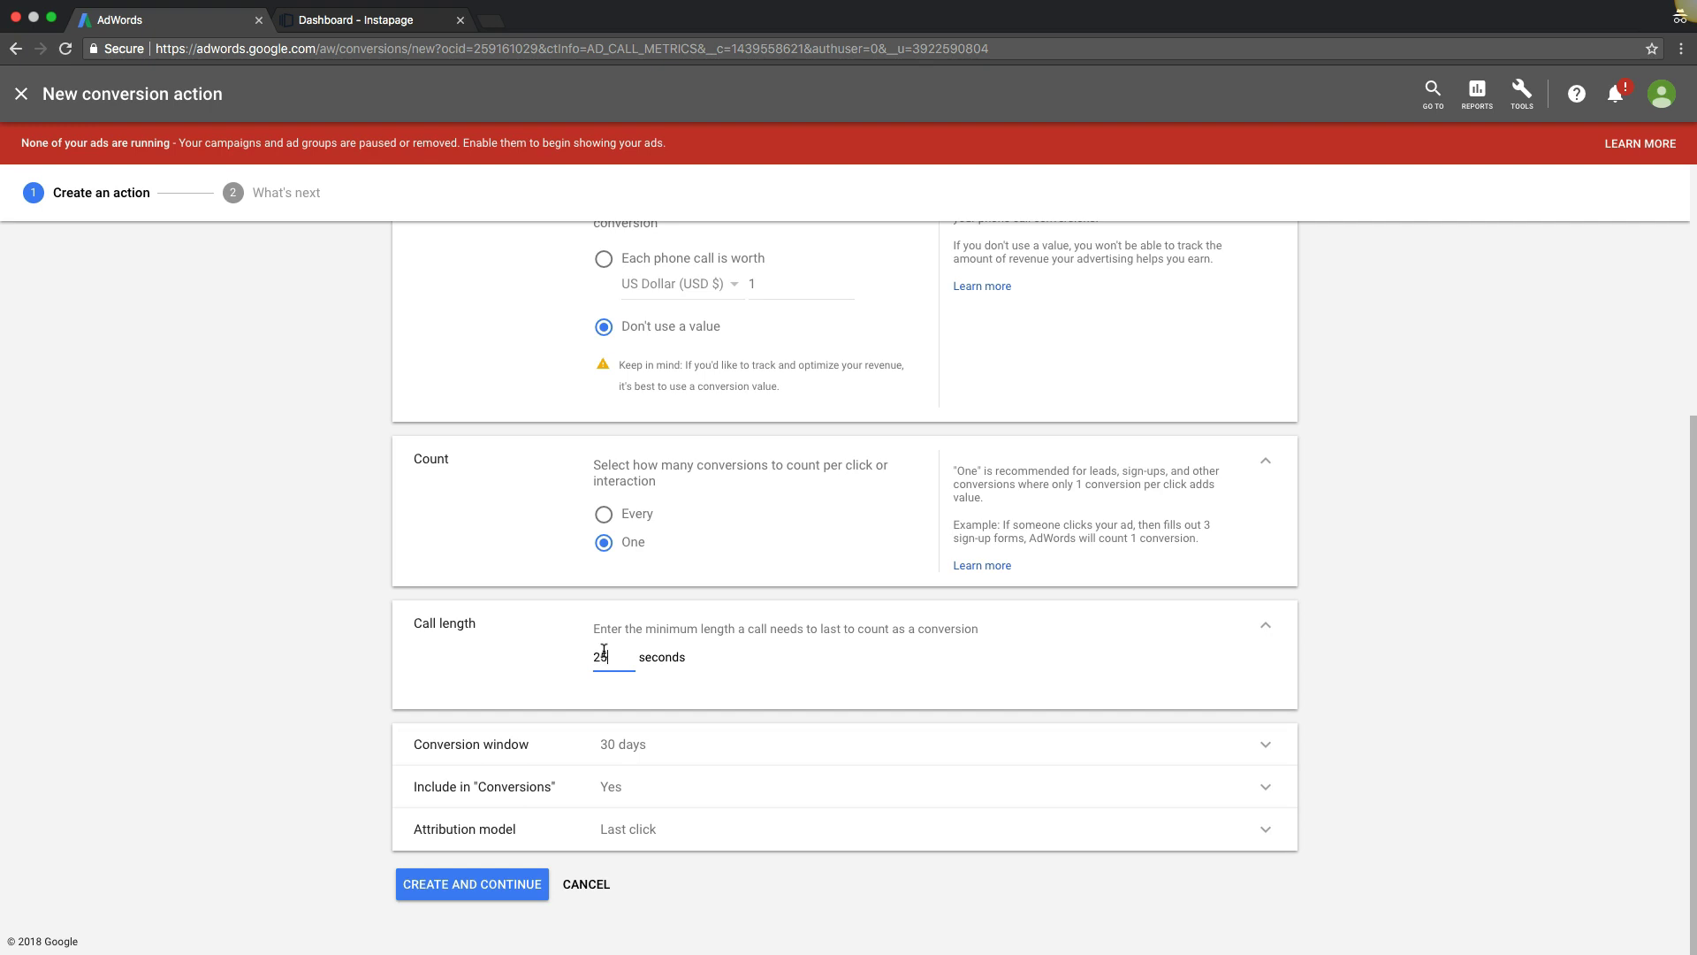
# Create the conversion, renamed 'call extension call lead' after the name-in-use error, and finish
pyautogui.click(522, 635)
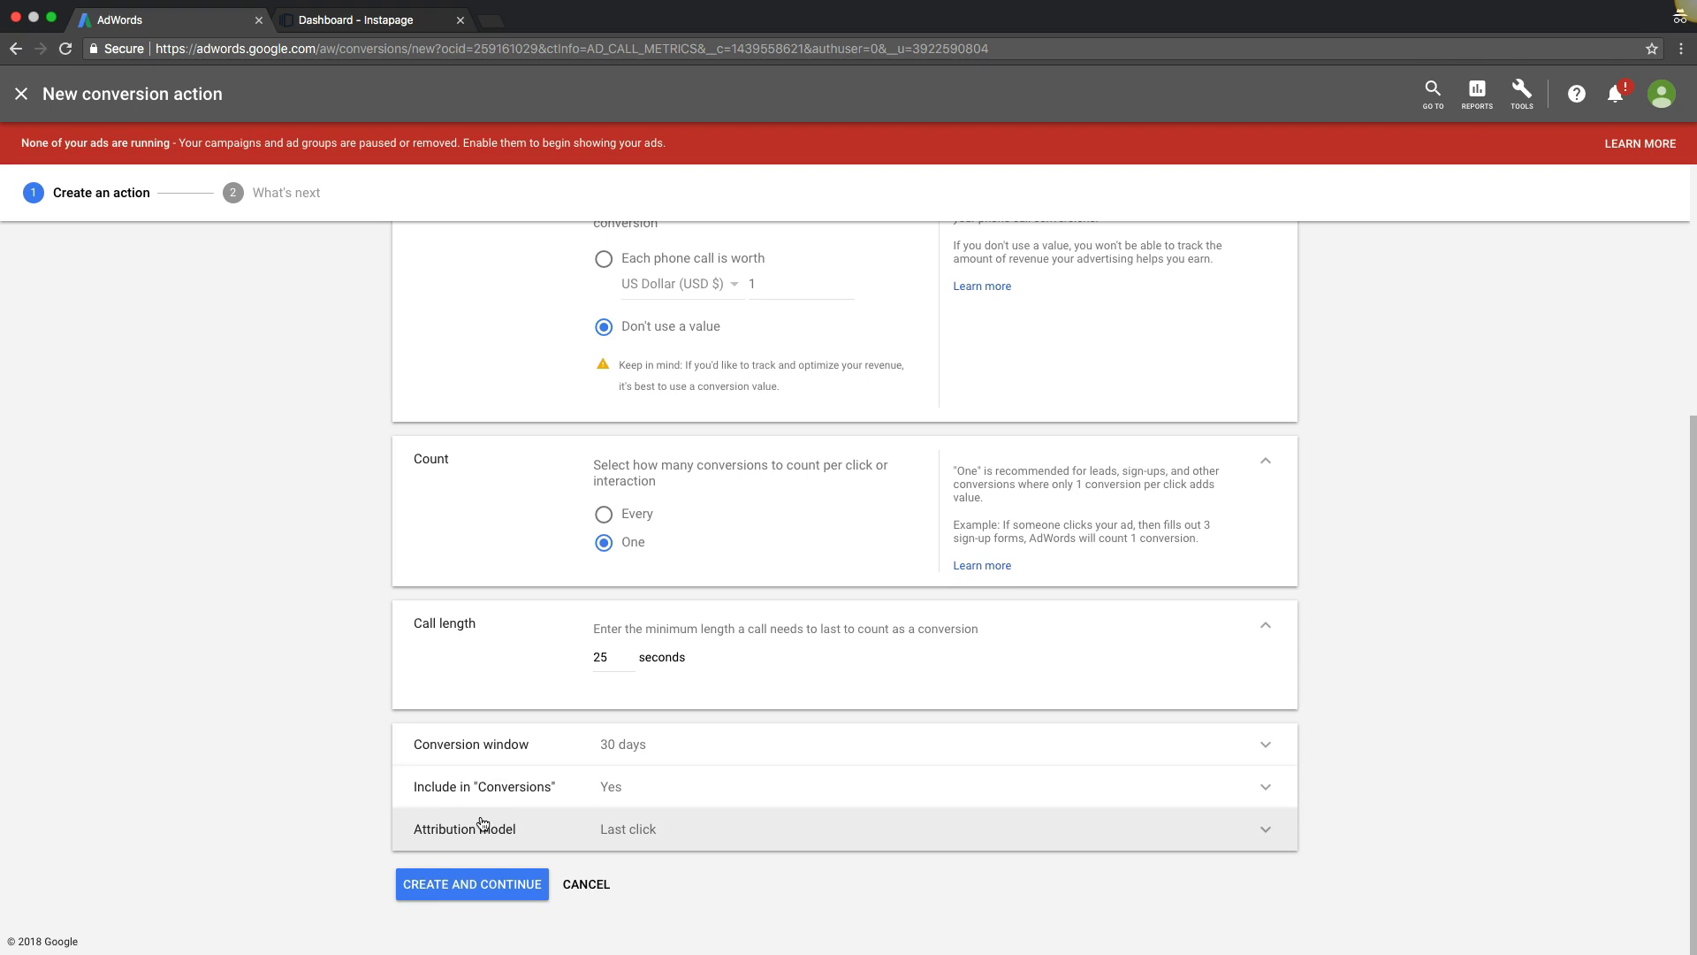
pyautogui.click(487, 888)
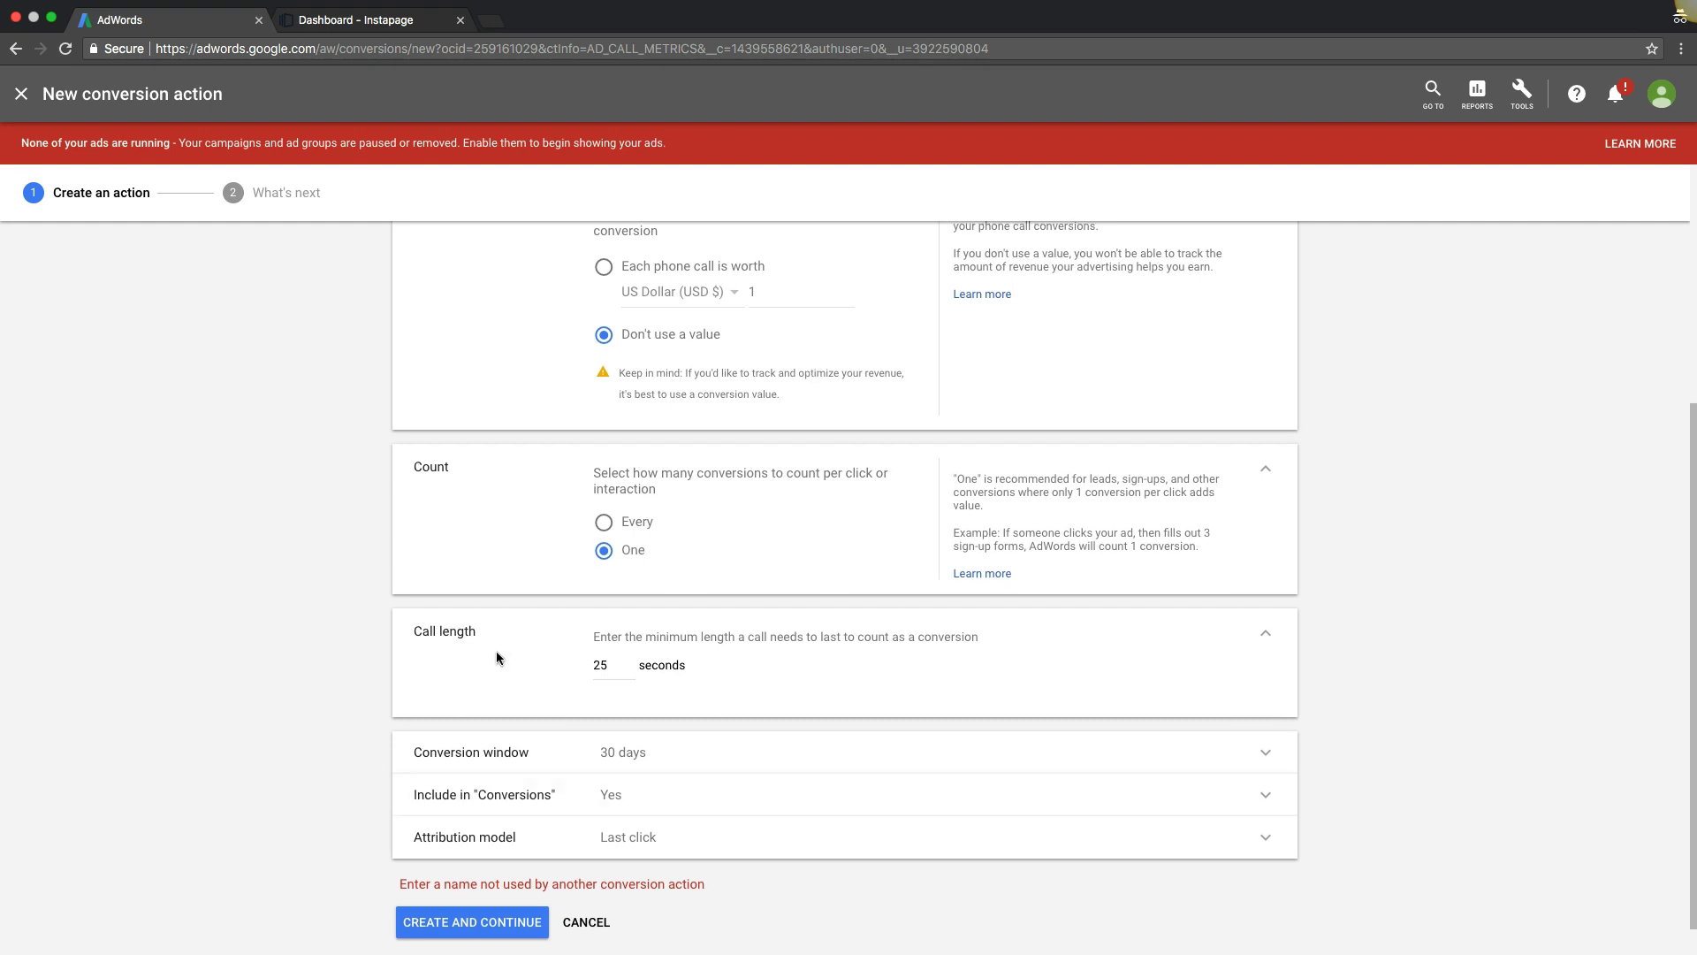
pyautogui.scroll(5, 497, 650)
pyautogui.click(707, 346)
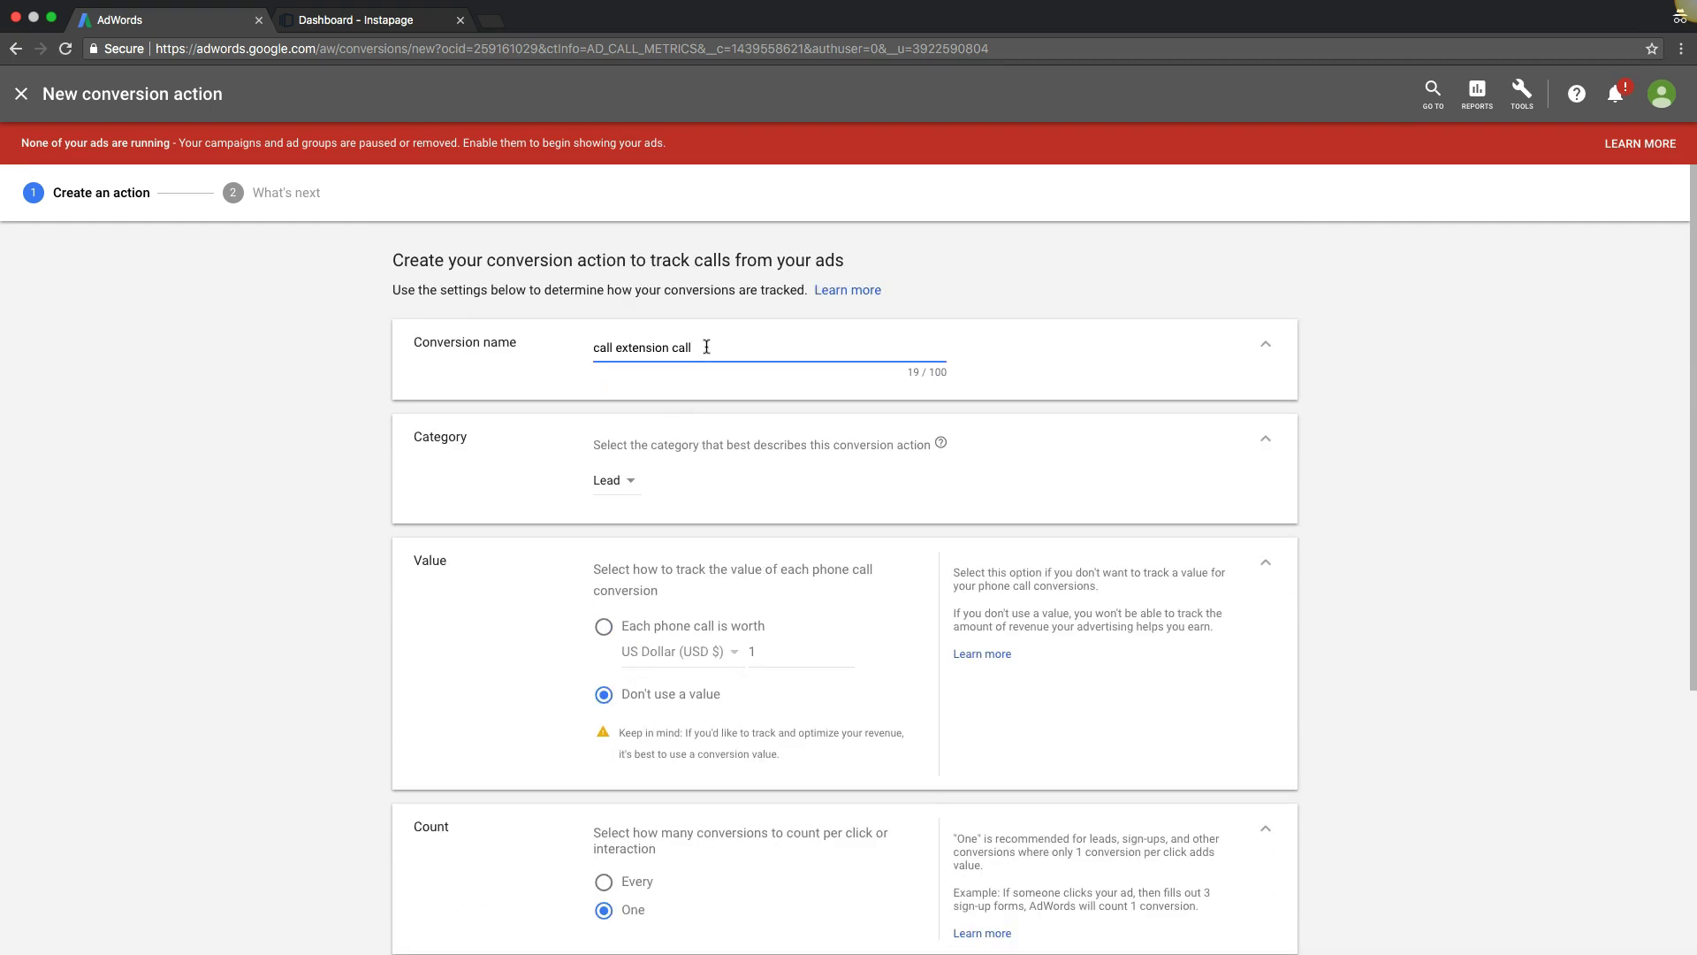
pyautogui.write('lead')
pyautogui.scroll(-5, 438, 579)
pyautogui.click(483, 886)
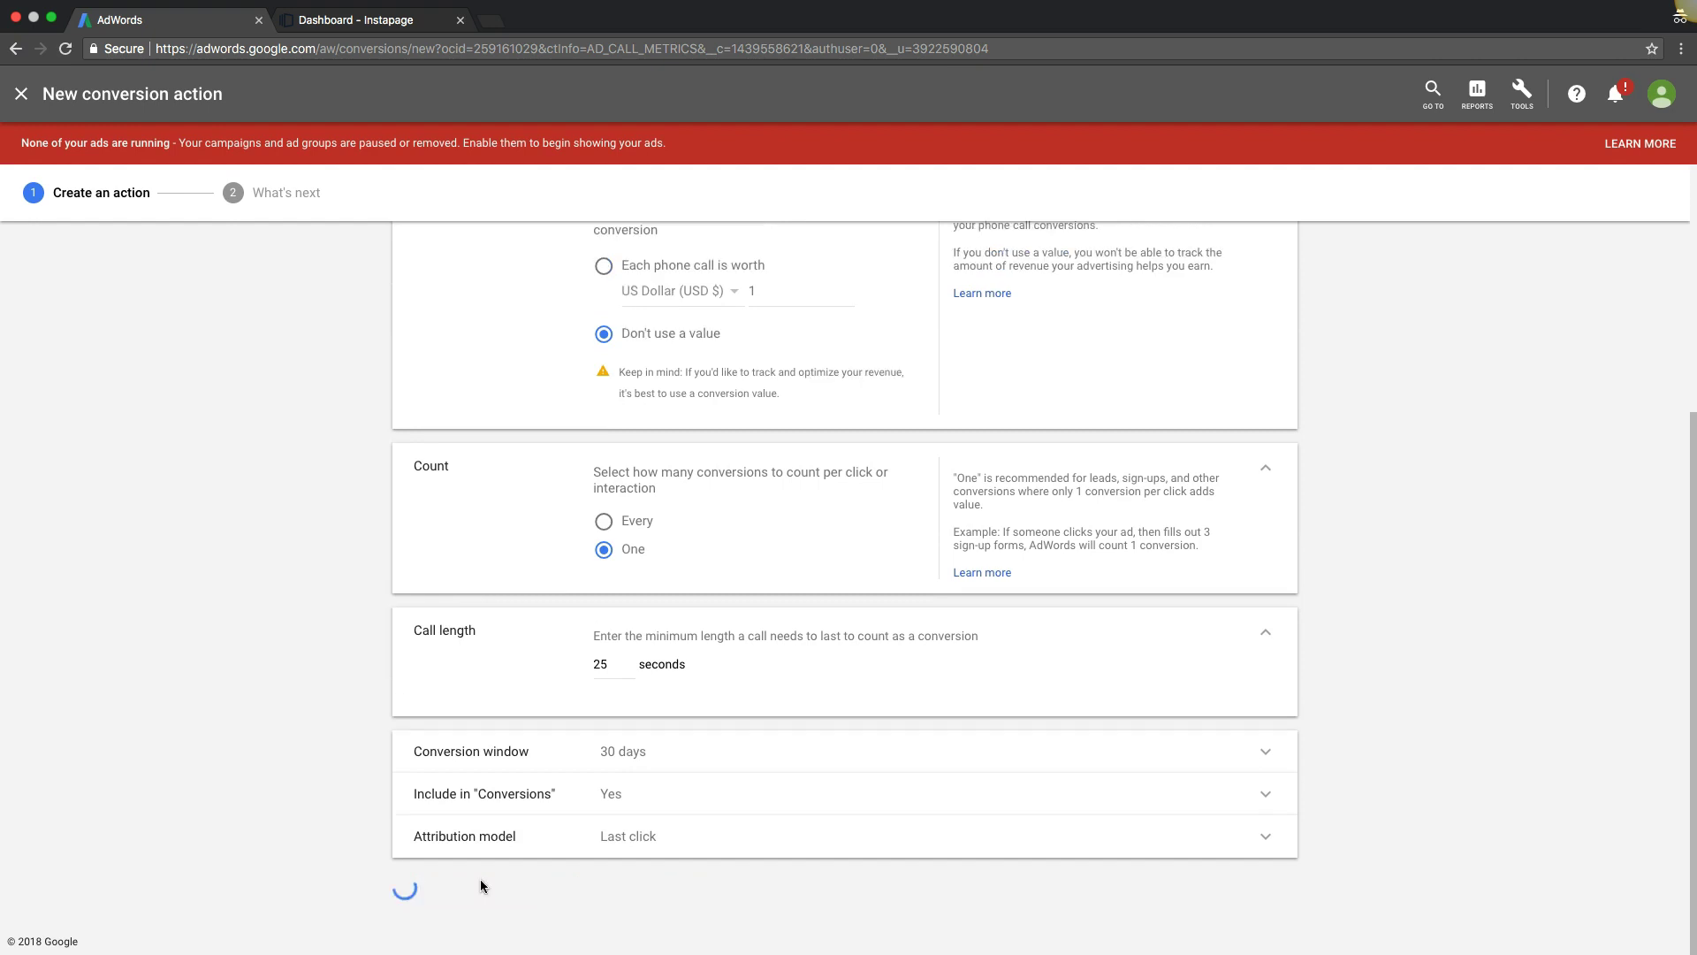
pyautogui.click(425, 430)
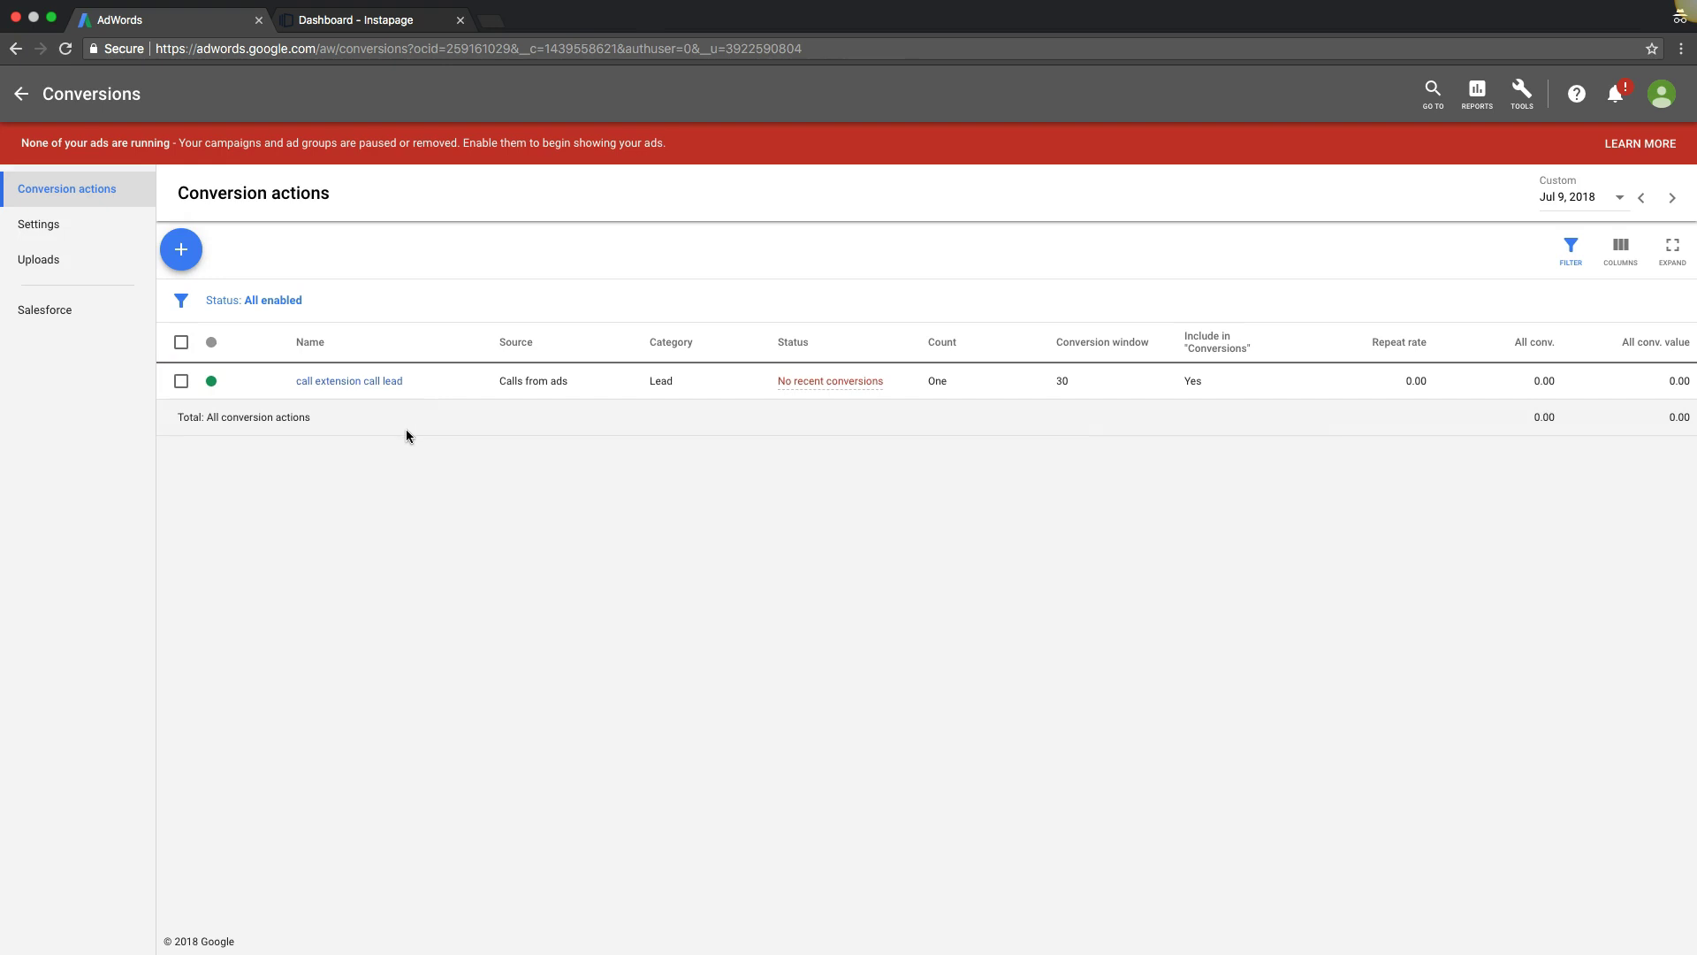
# Show all campaigns and open the paused philadelphia roofing (xyz roofers) campaign's extensions
pyautogui.click(21, 94)
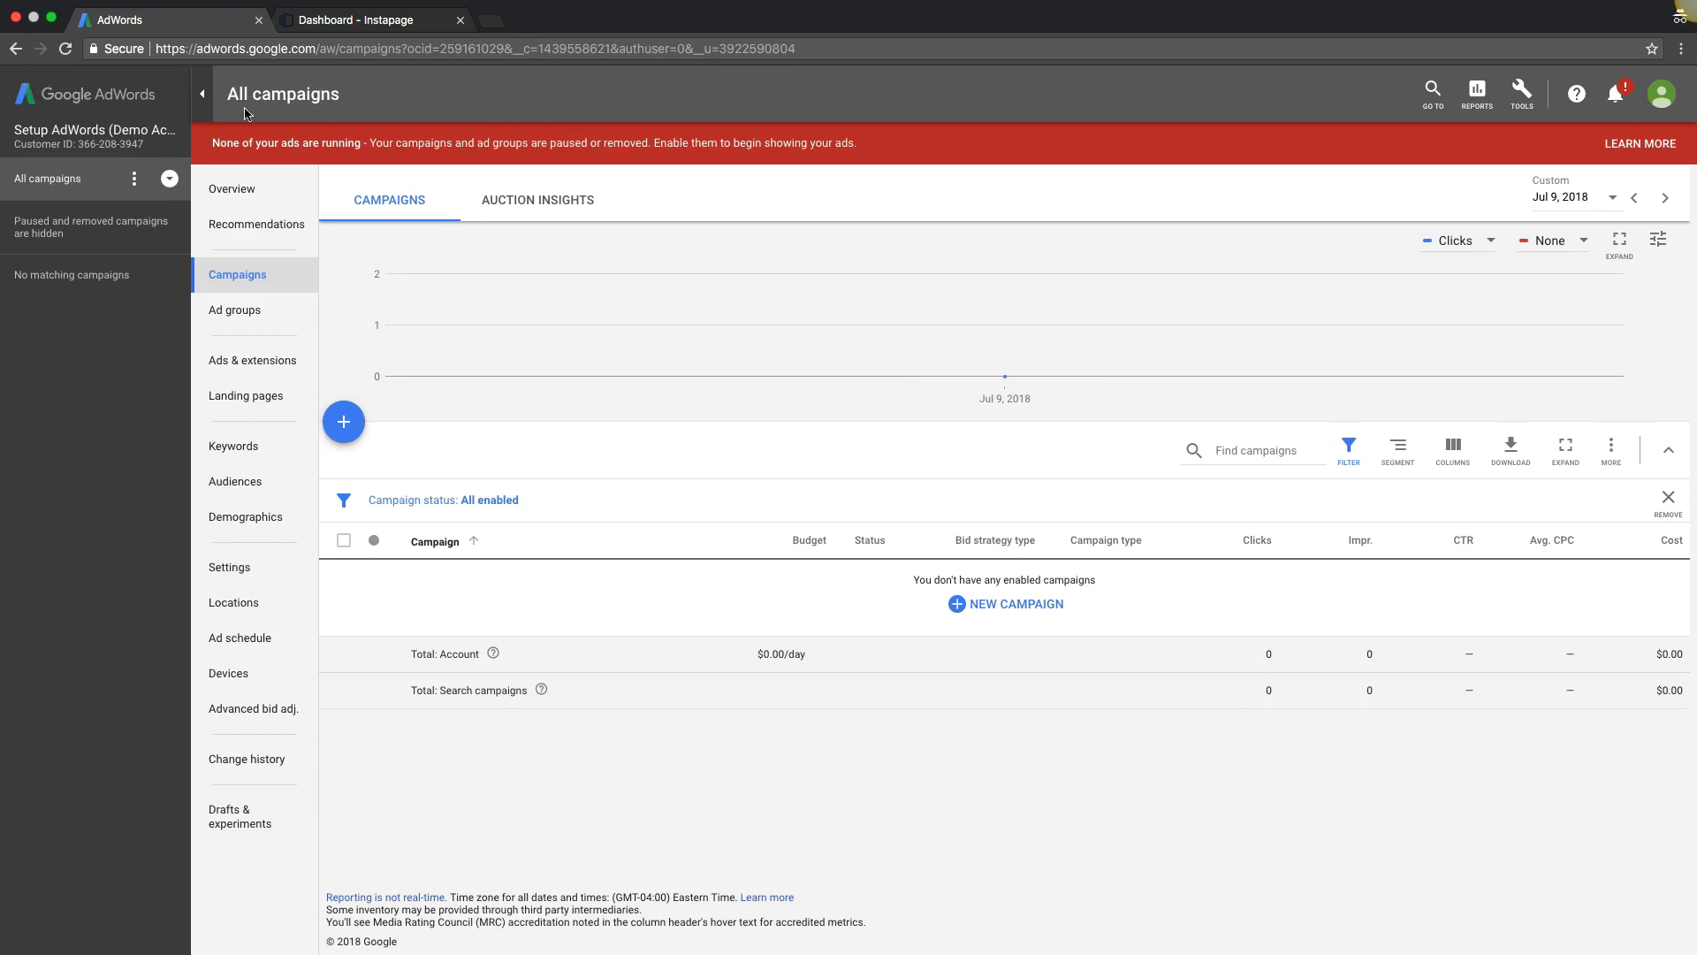
pyautogui.click(442, 500)
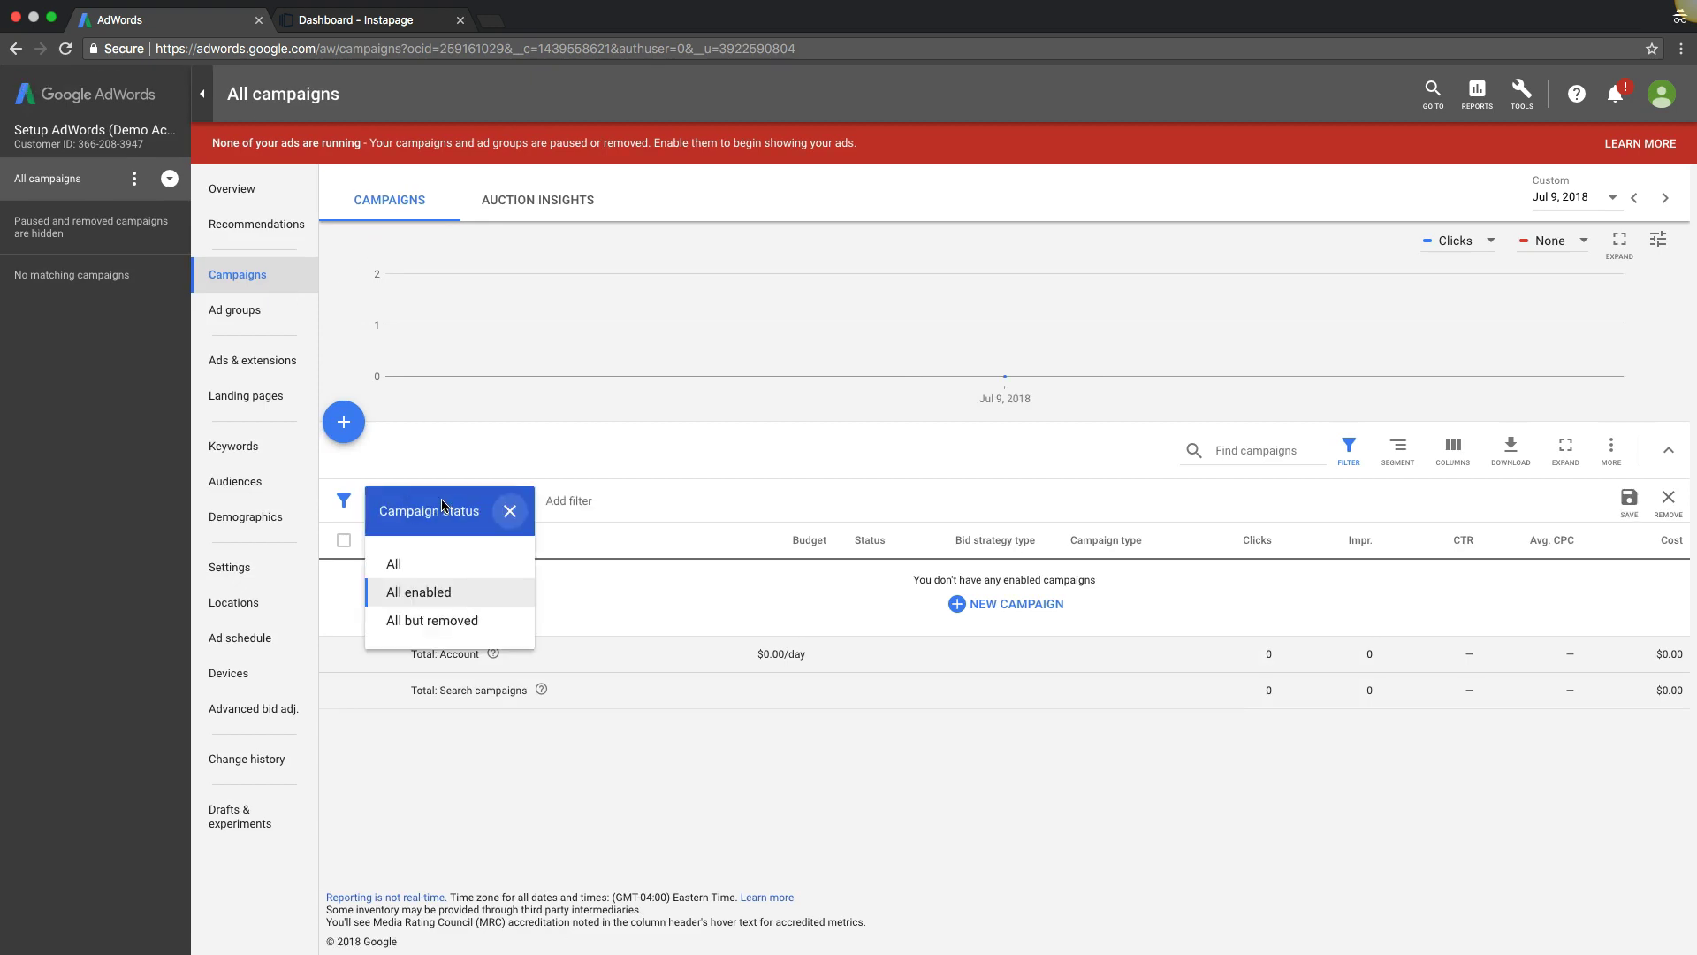
pyautogui.click(422, 566)
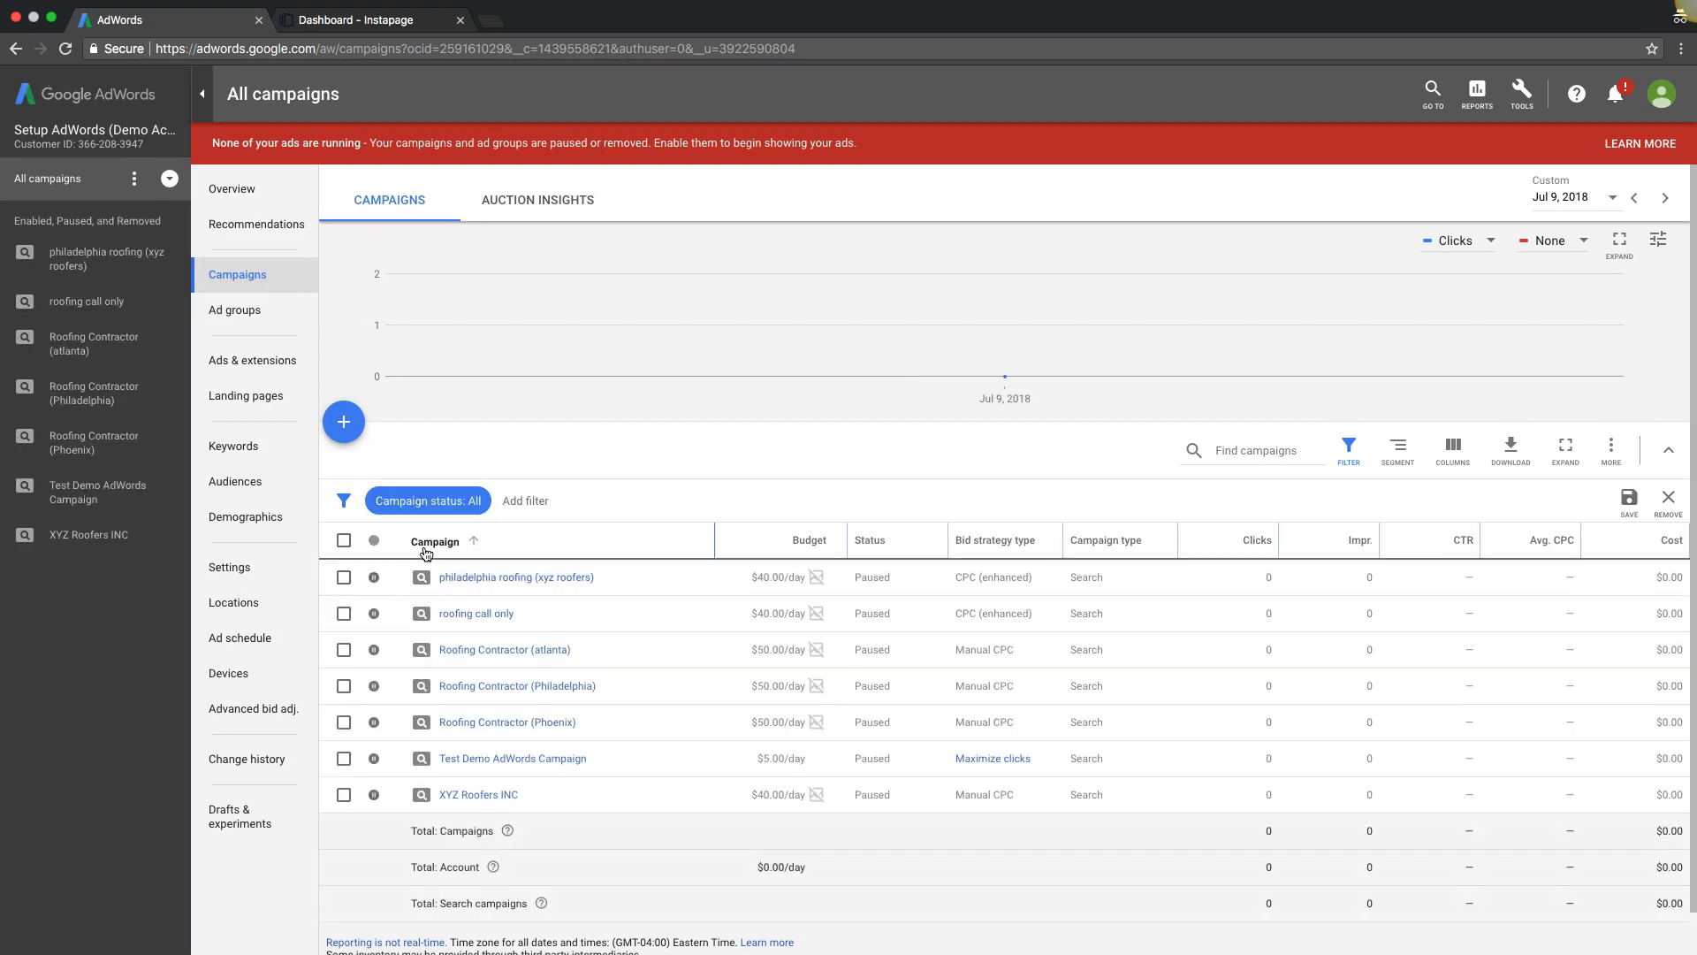
pyautogui.click(520, 578)
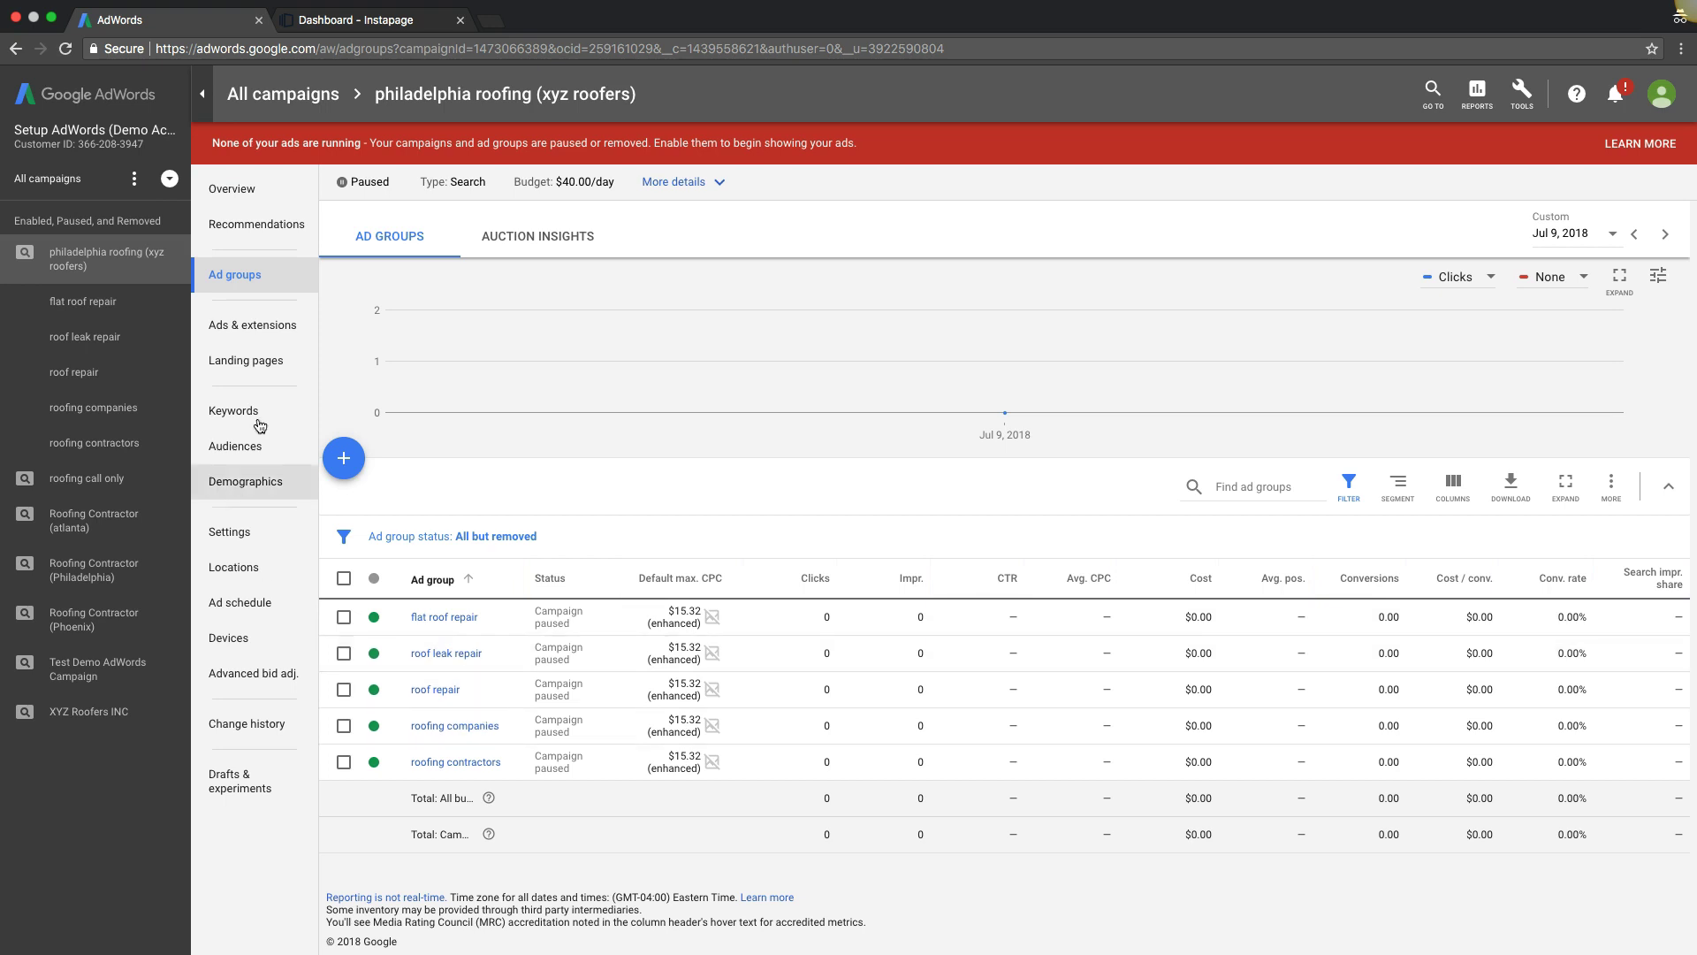
pyautogui.click(244, 332)
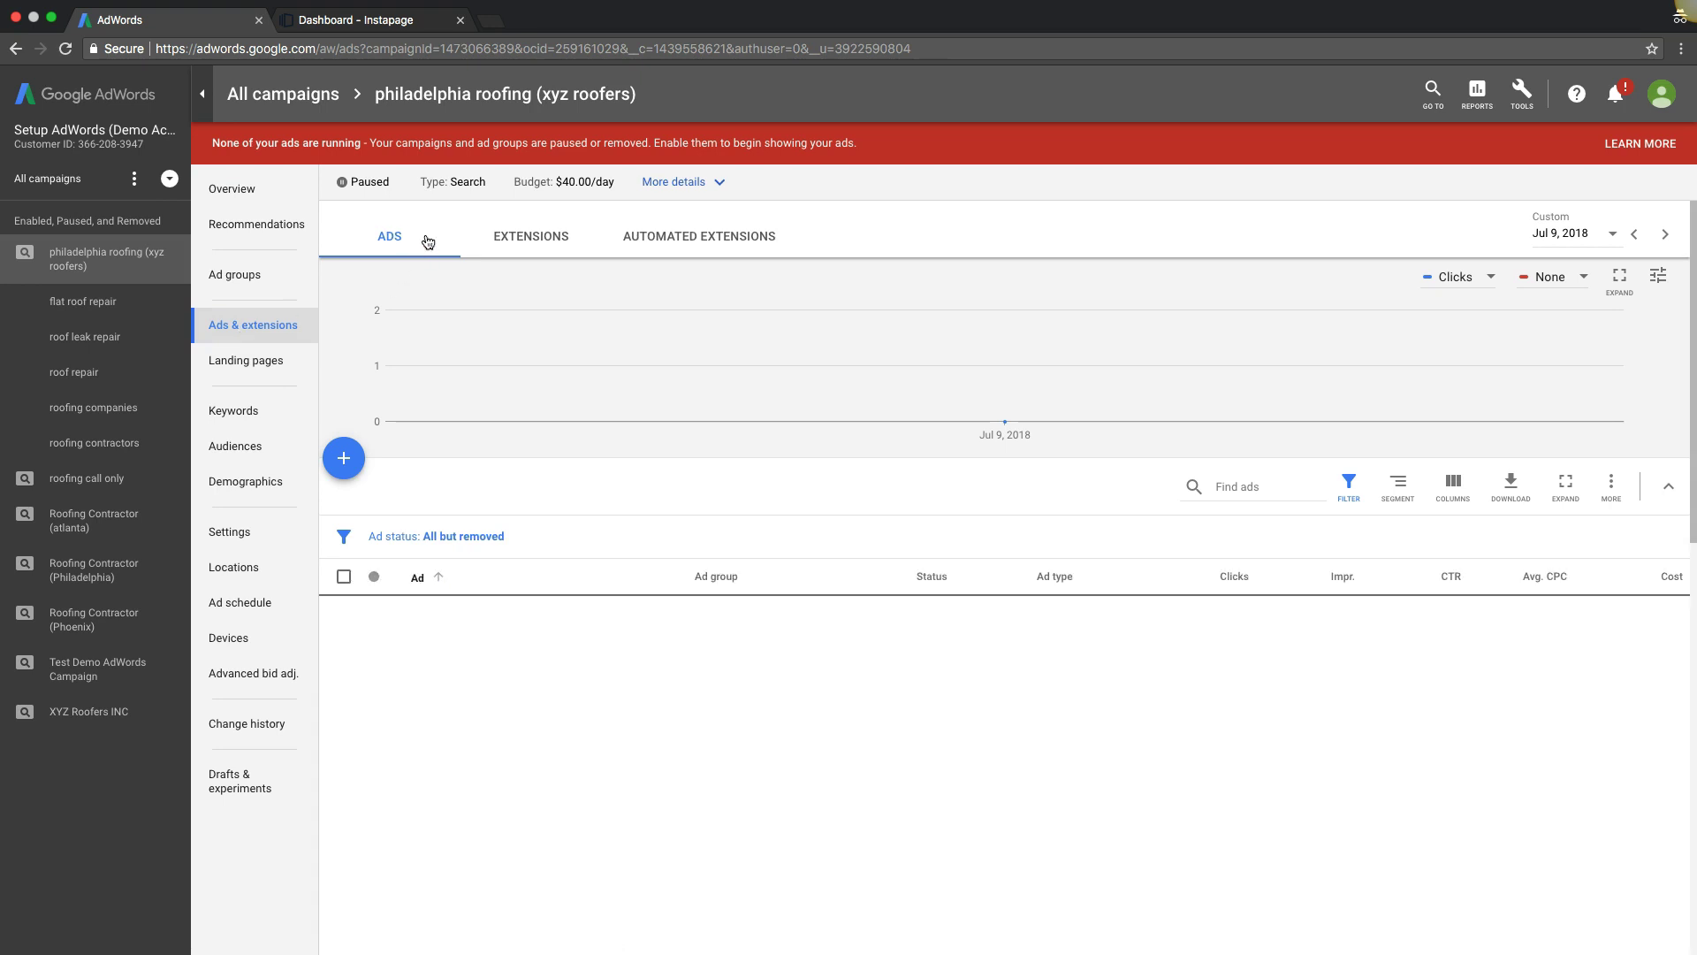
pyautogui.click(522, 240)
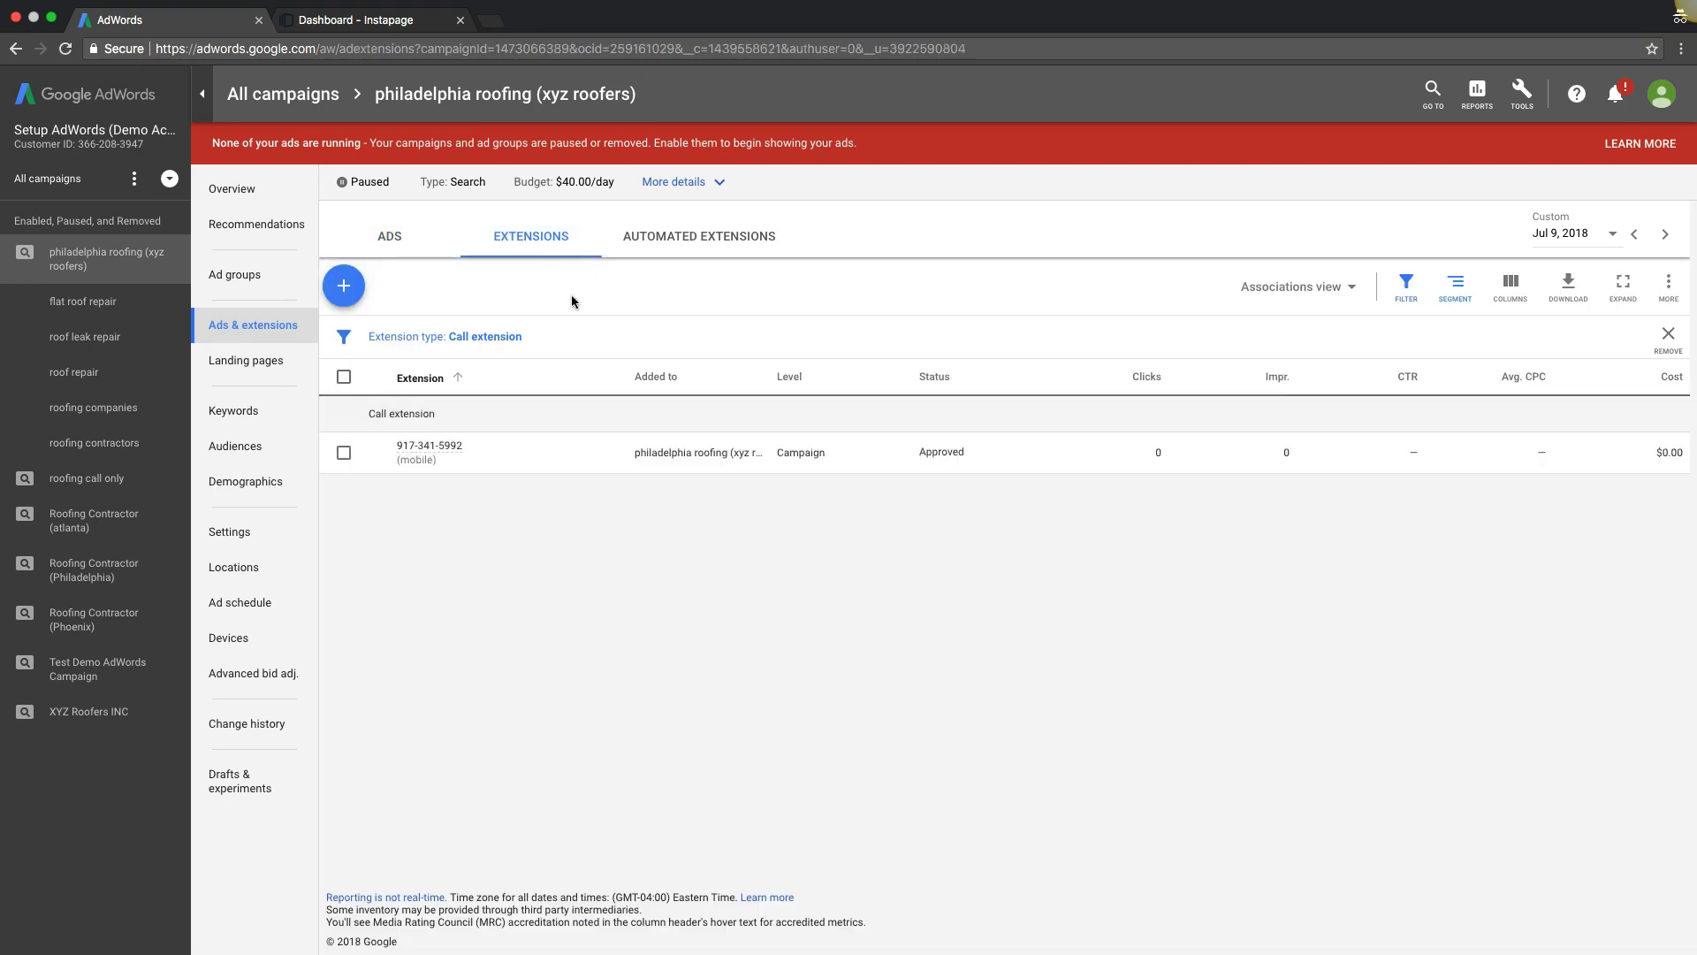
# Make the existing call extension count conversions as 'call extension call lead', then start adding another call extension
pyautogui.click(477, 340)
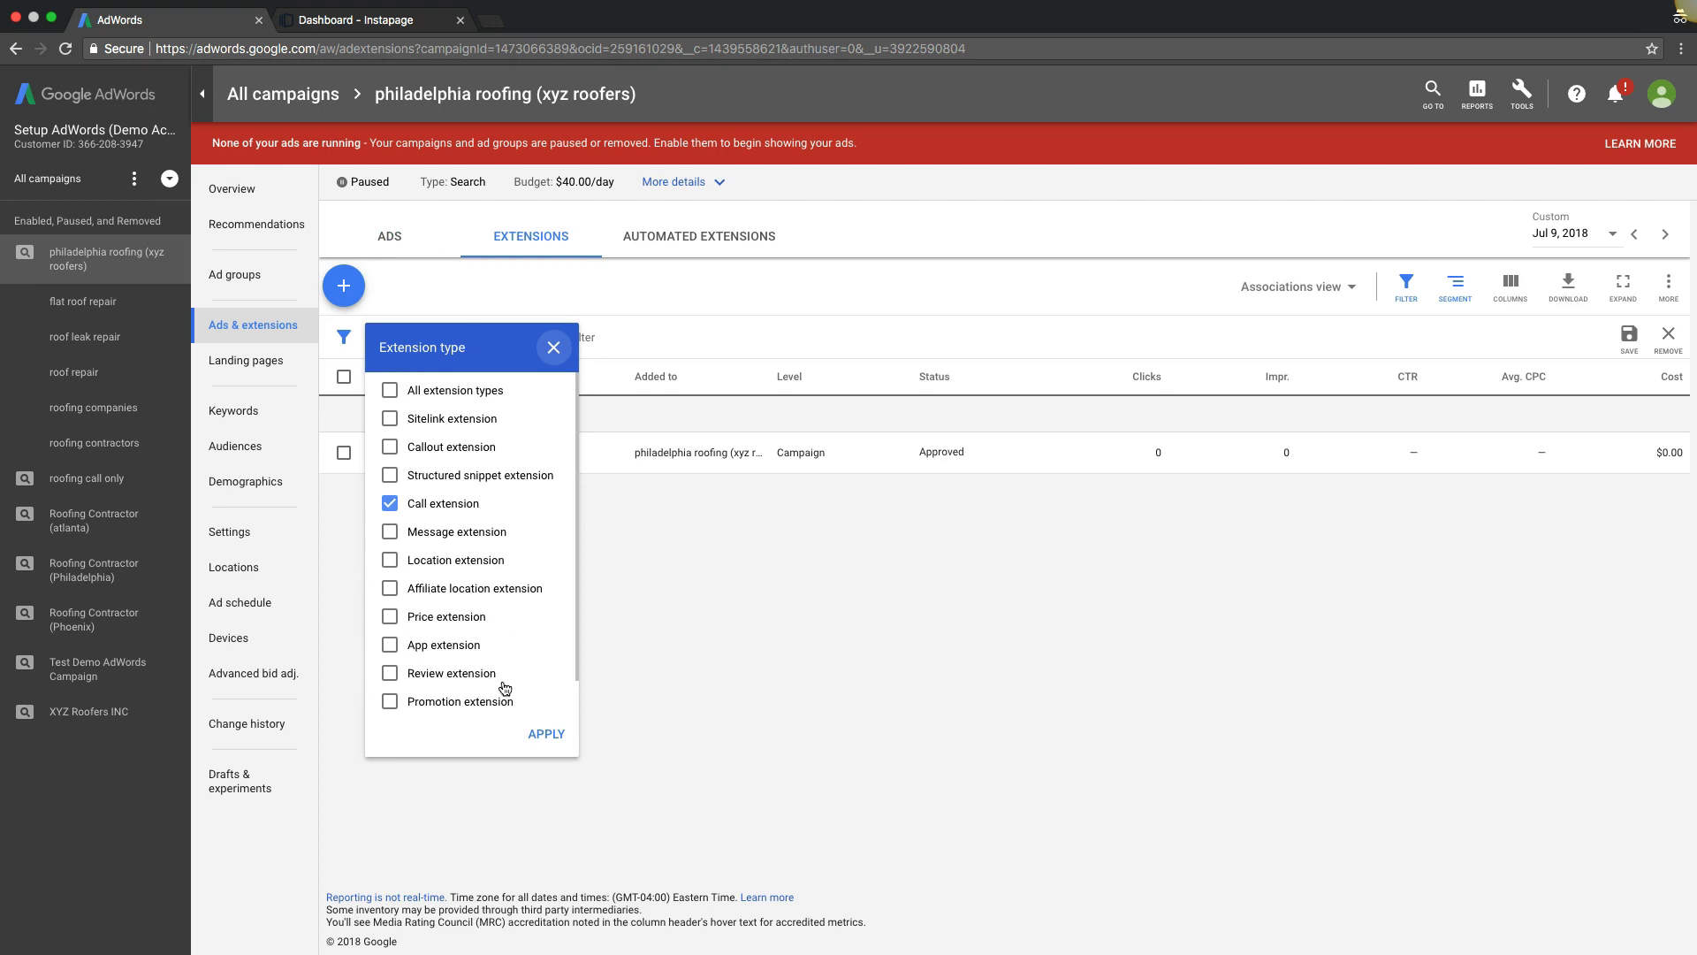
pyautogui.click(540, 734)
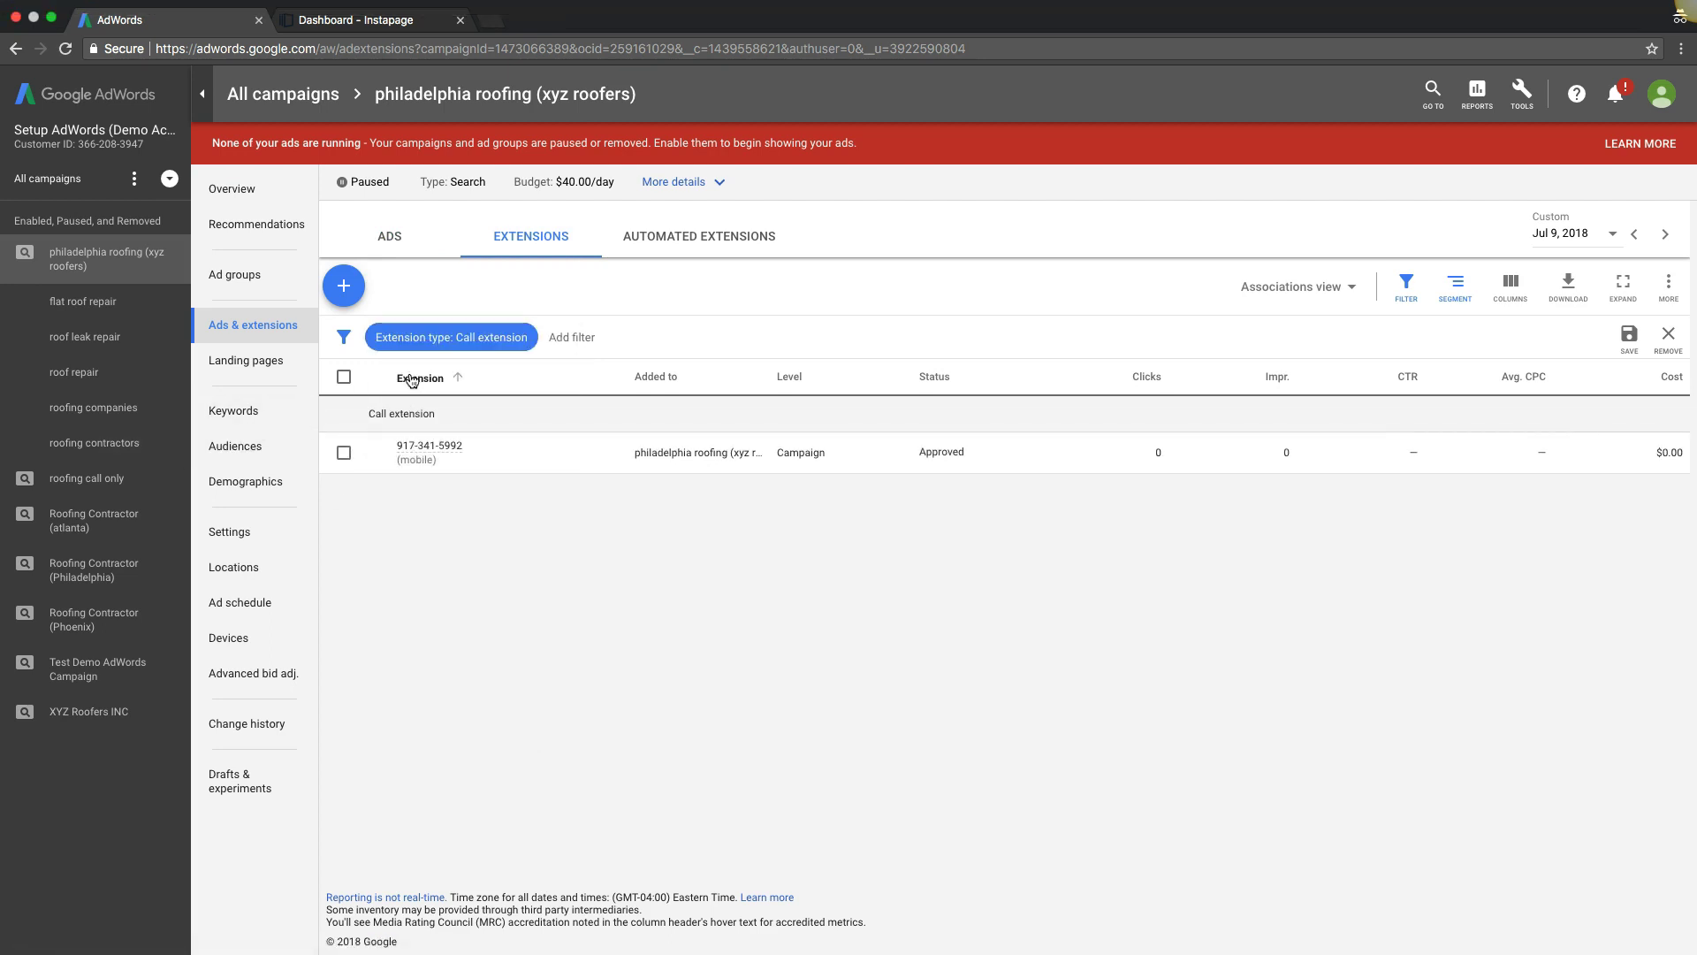
pyautogui.click(415, 448)
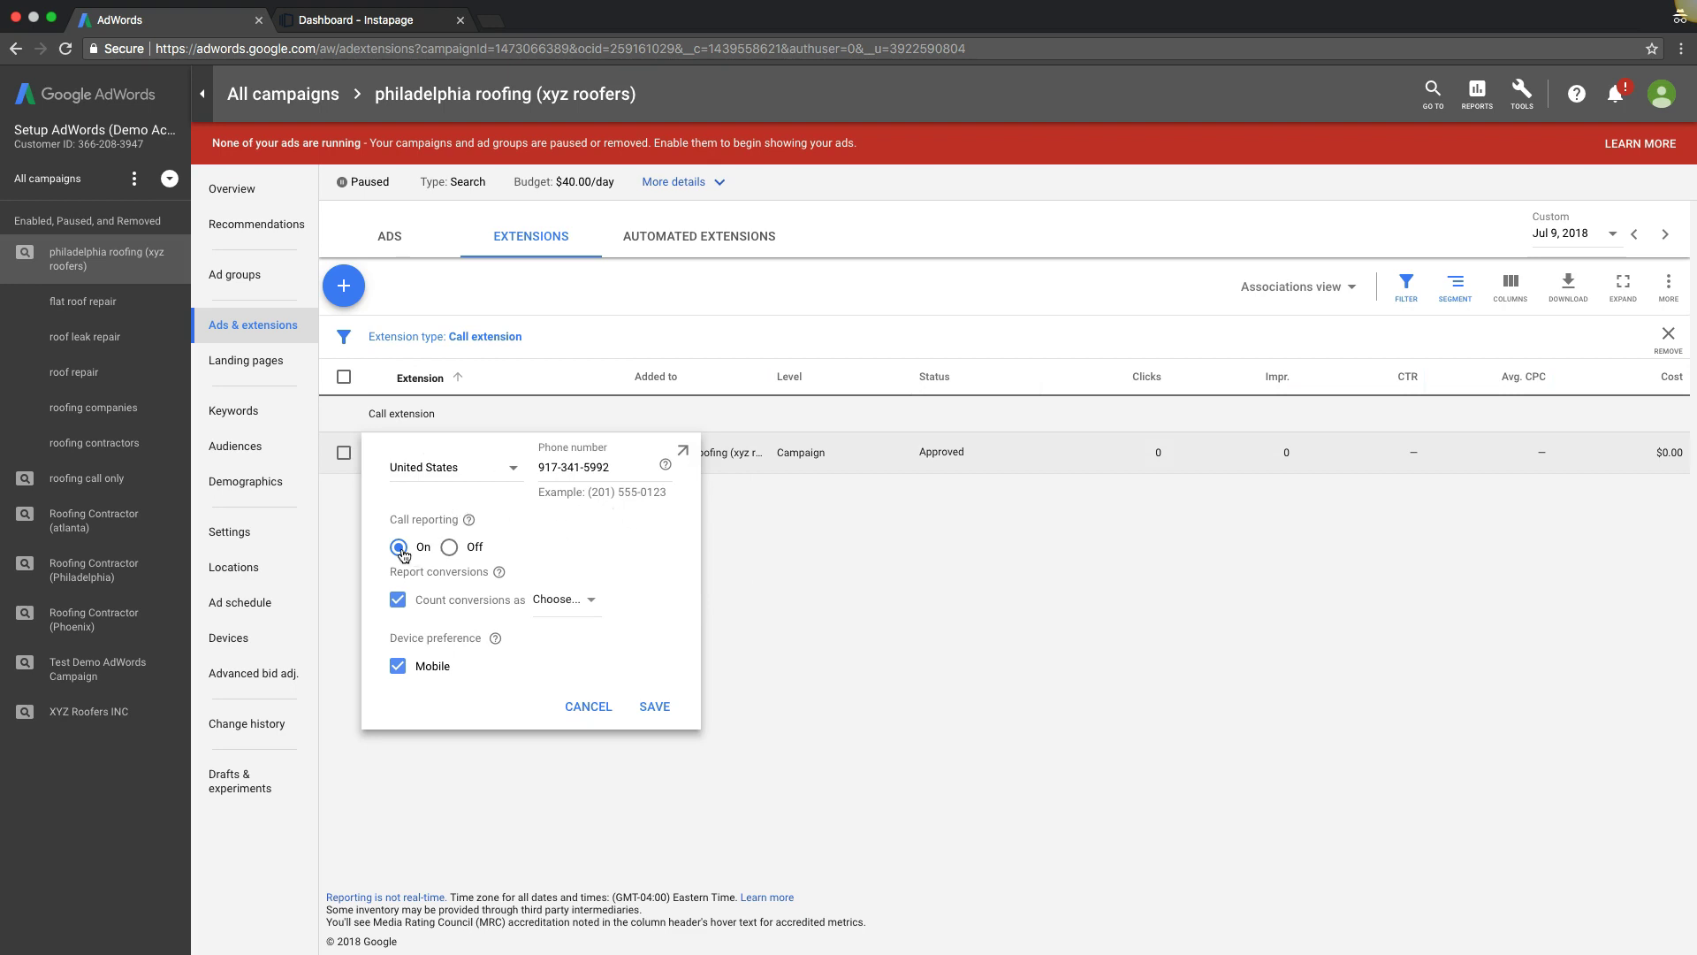
pyautogui.click(398, 602)
pyautogui.click(398, 601)
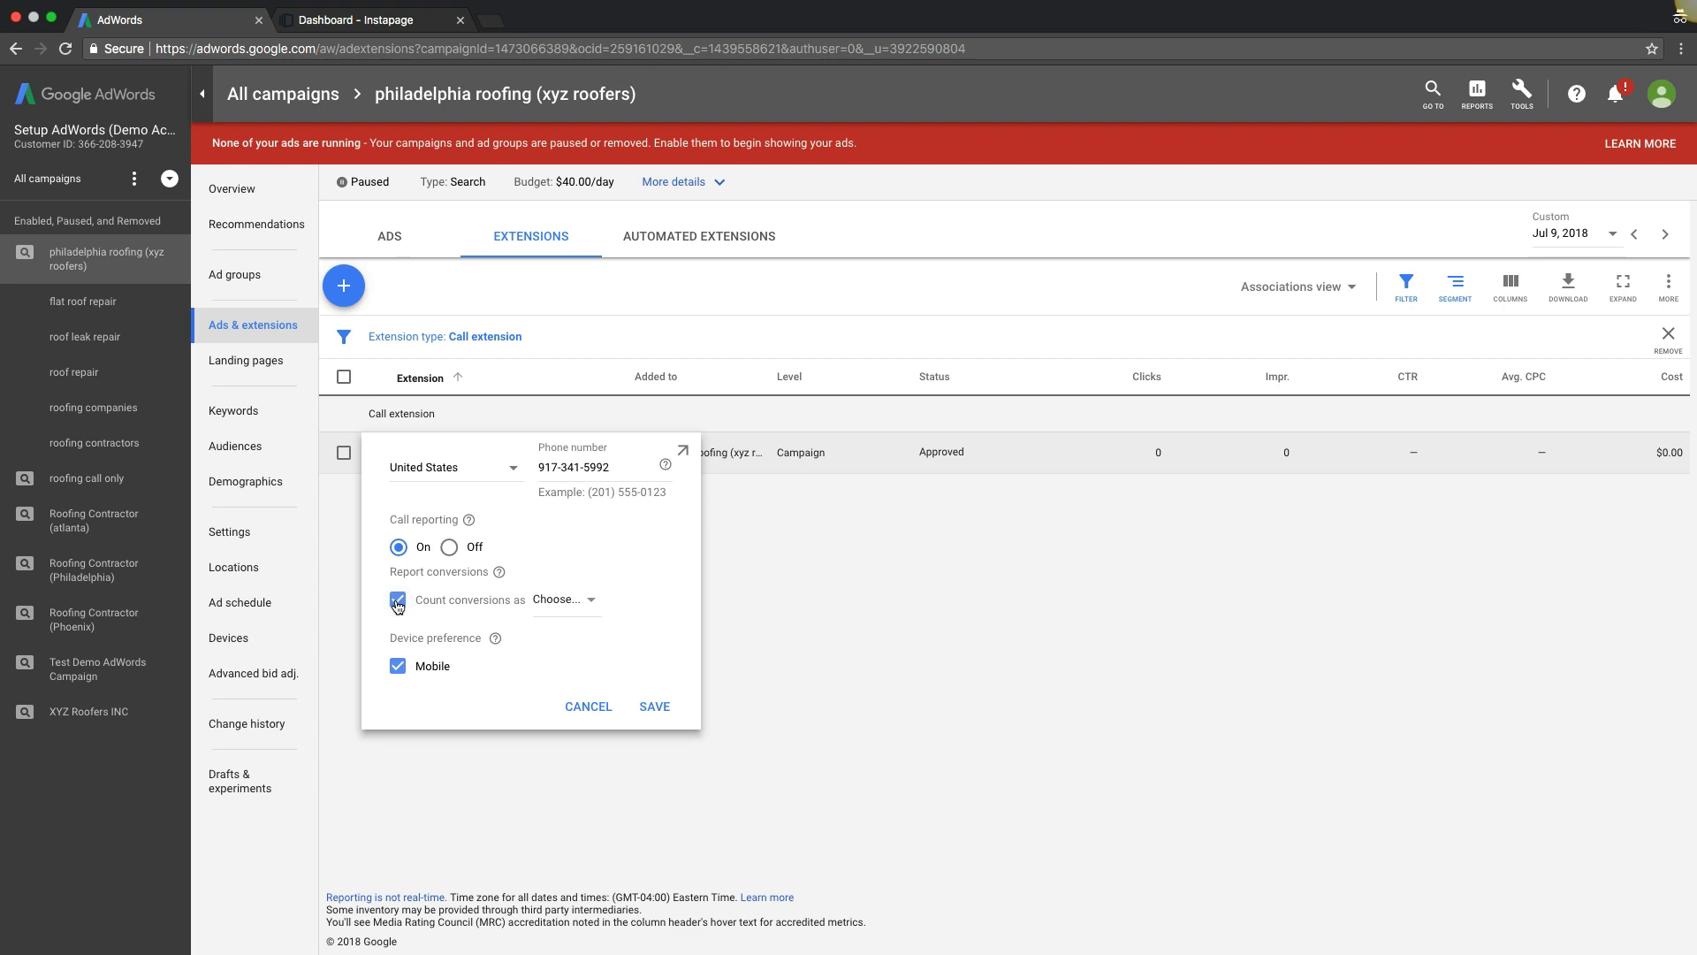
pyautogui.click(551, 601)
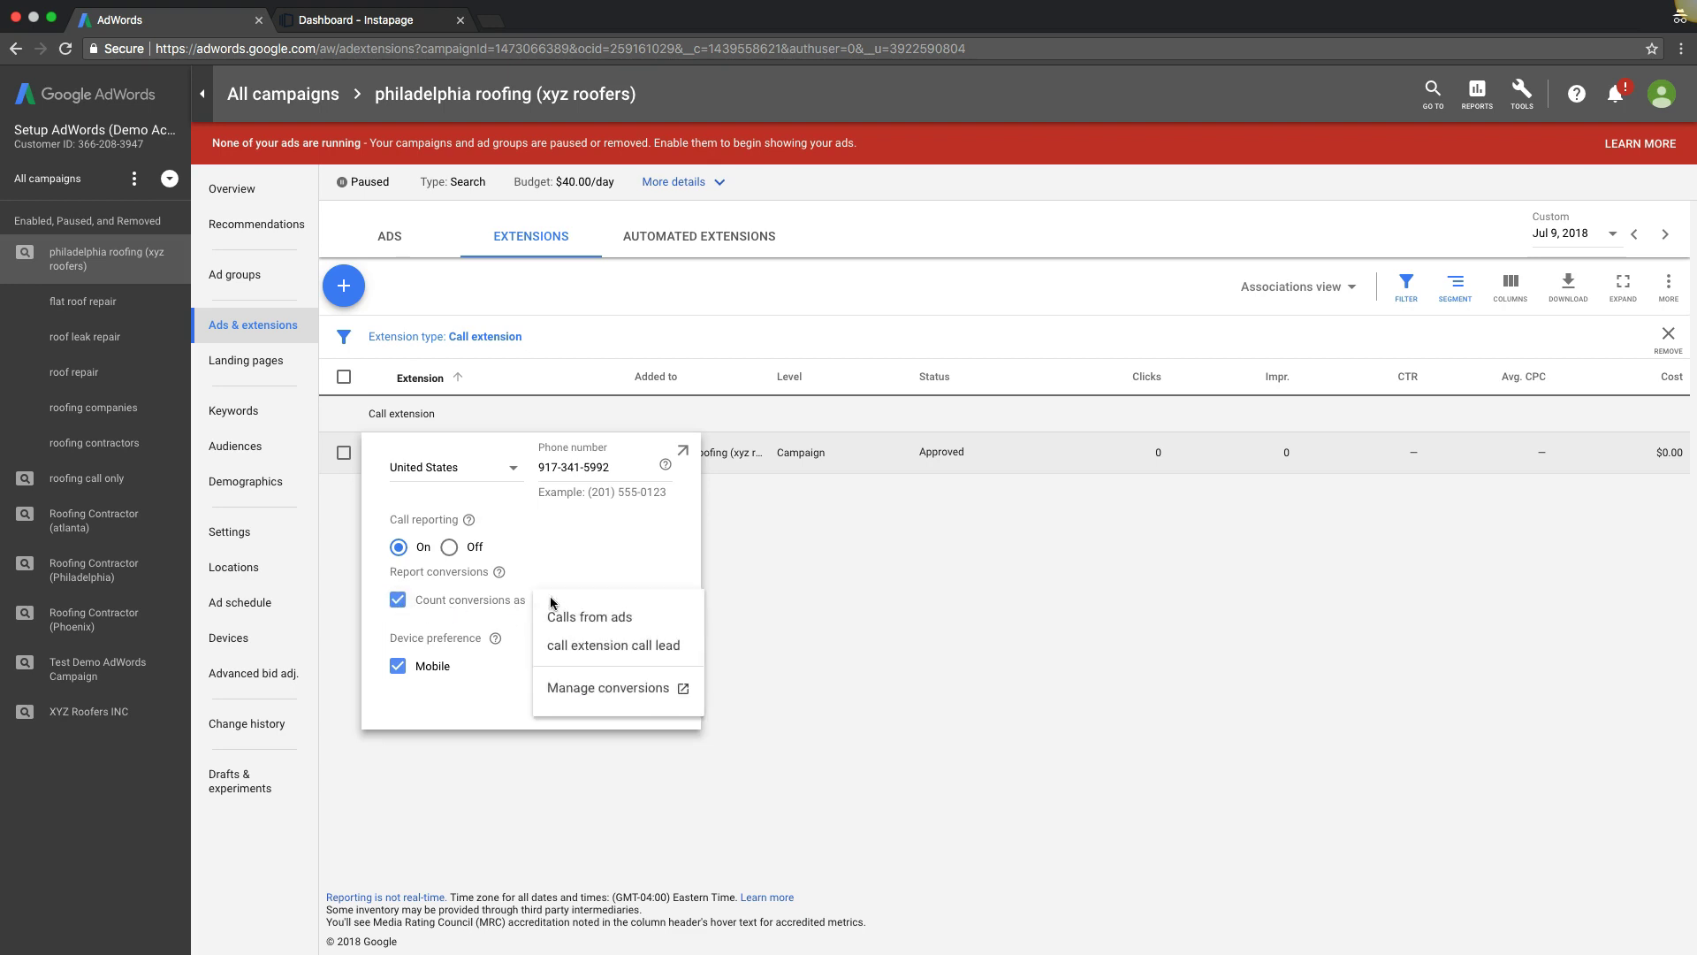
pyautogui.click(598, 650)
pyautogui.click(655, 707)
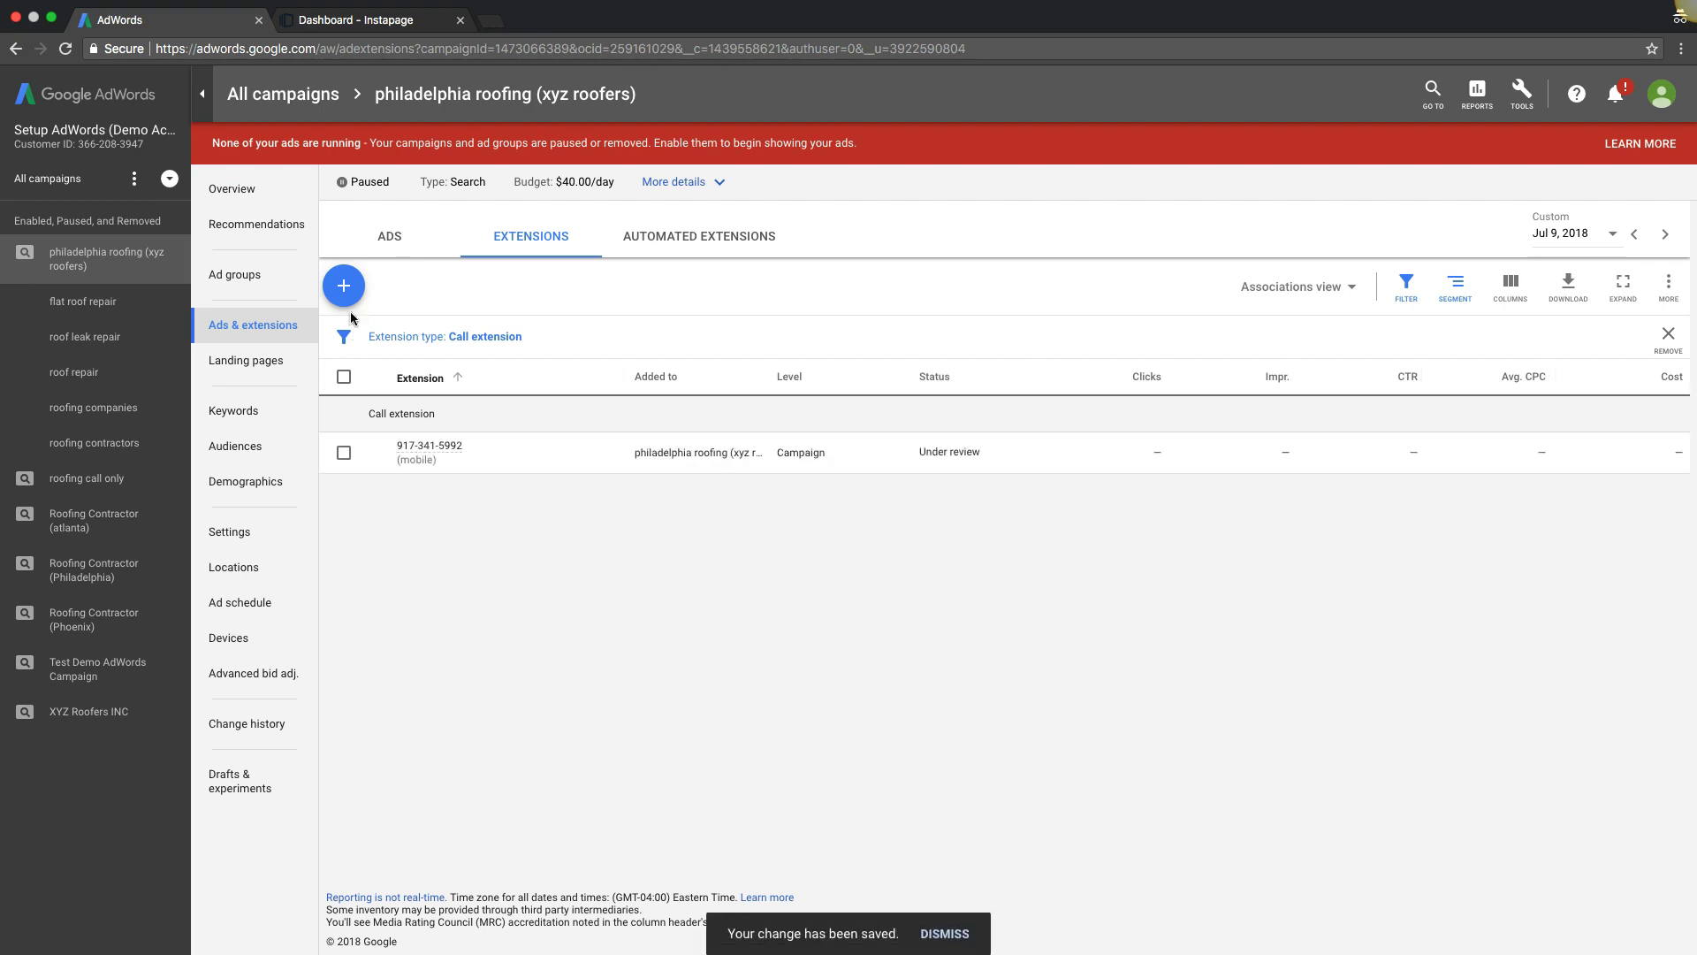
pyautogui.click(344, 286)
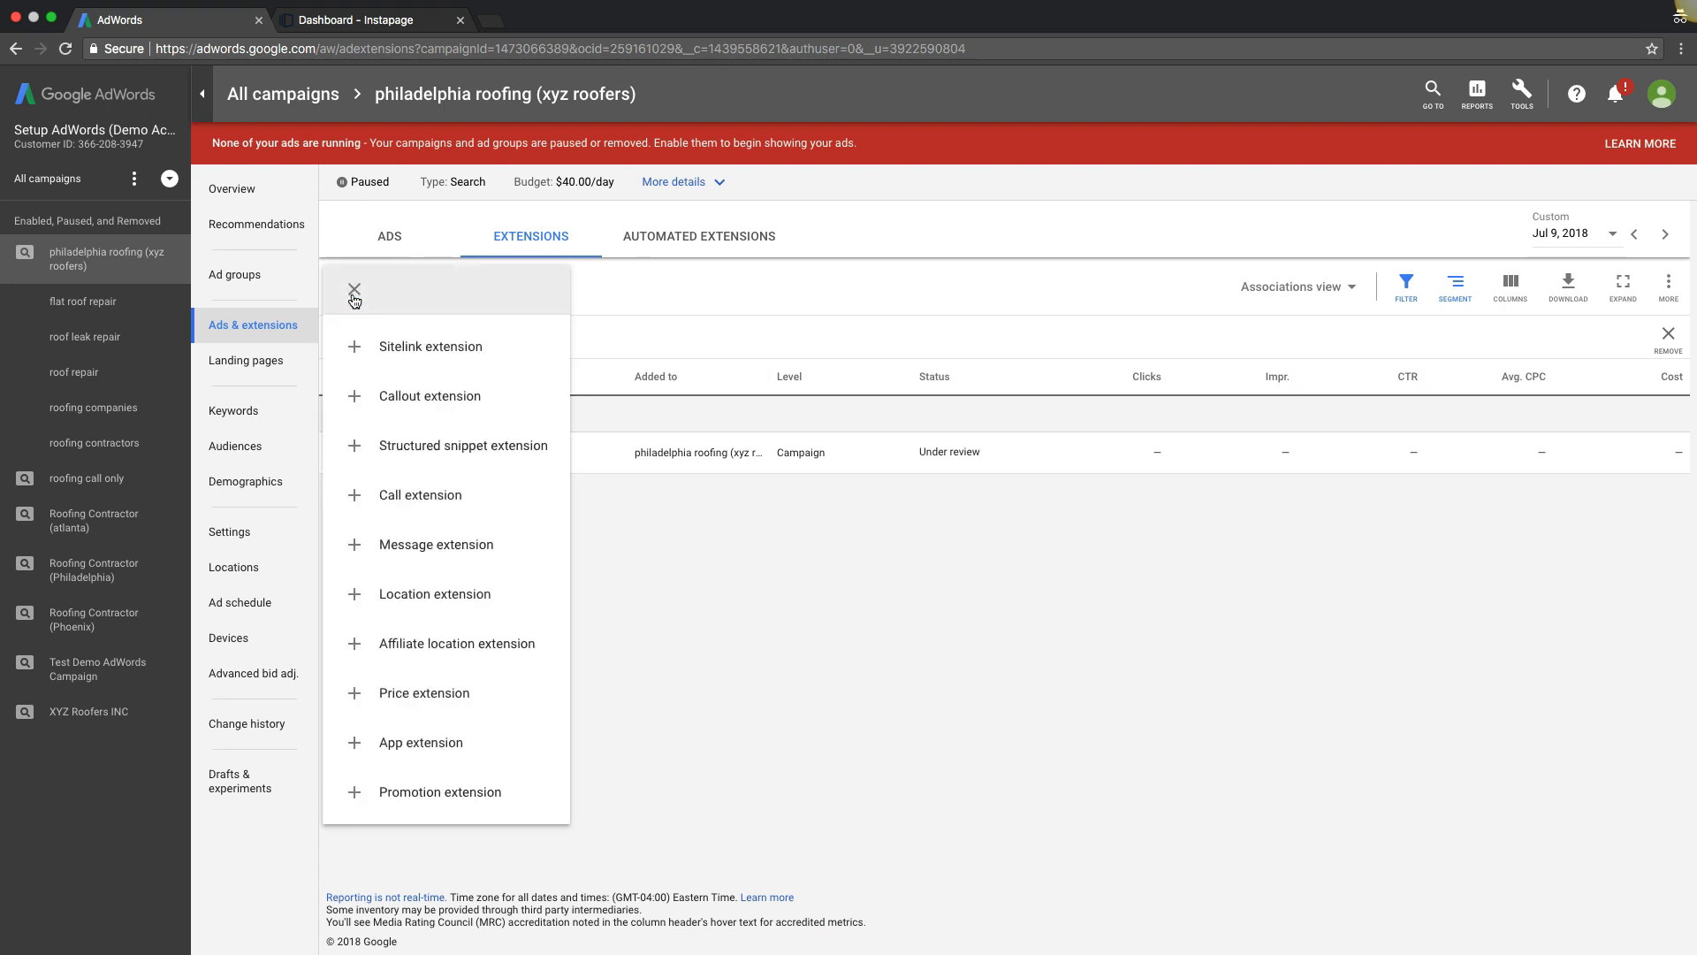
pyautogui.click(439, 495)
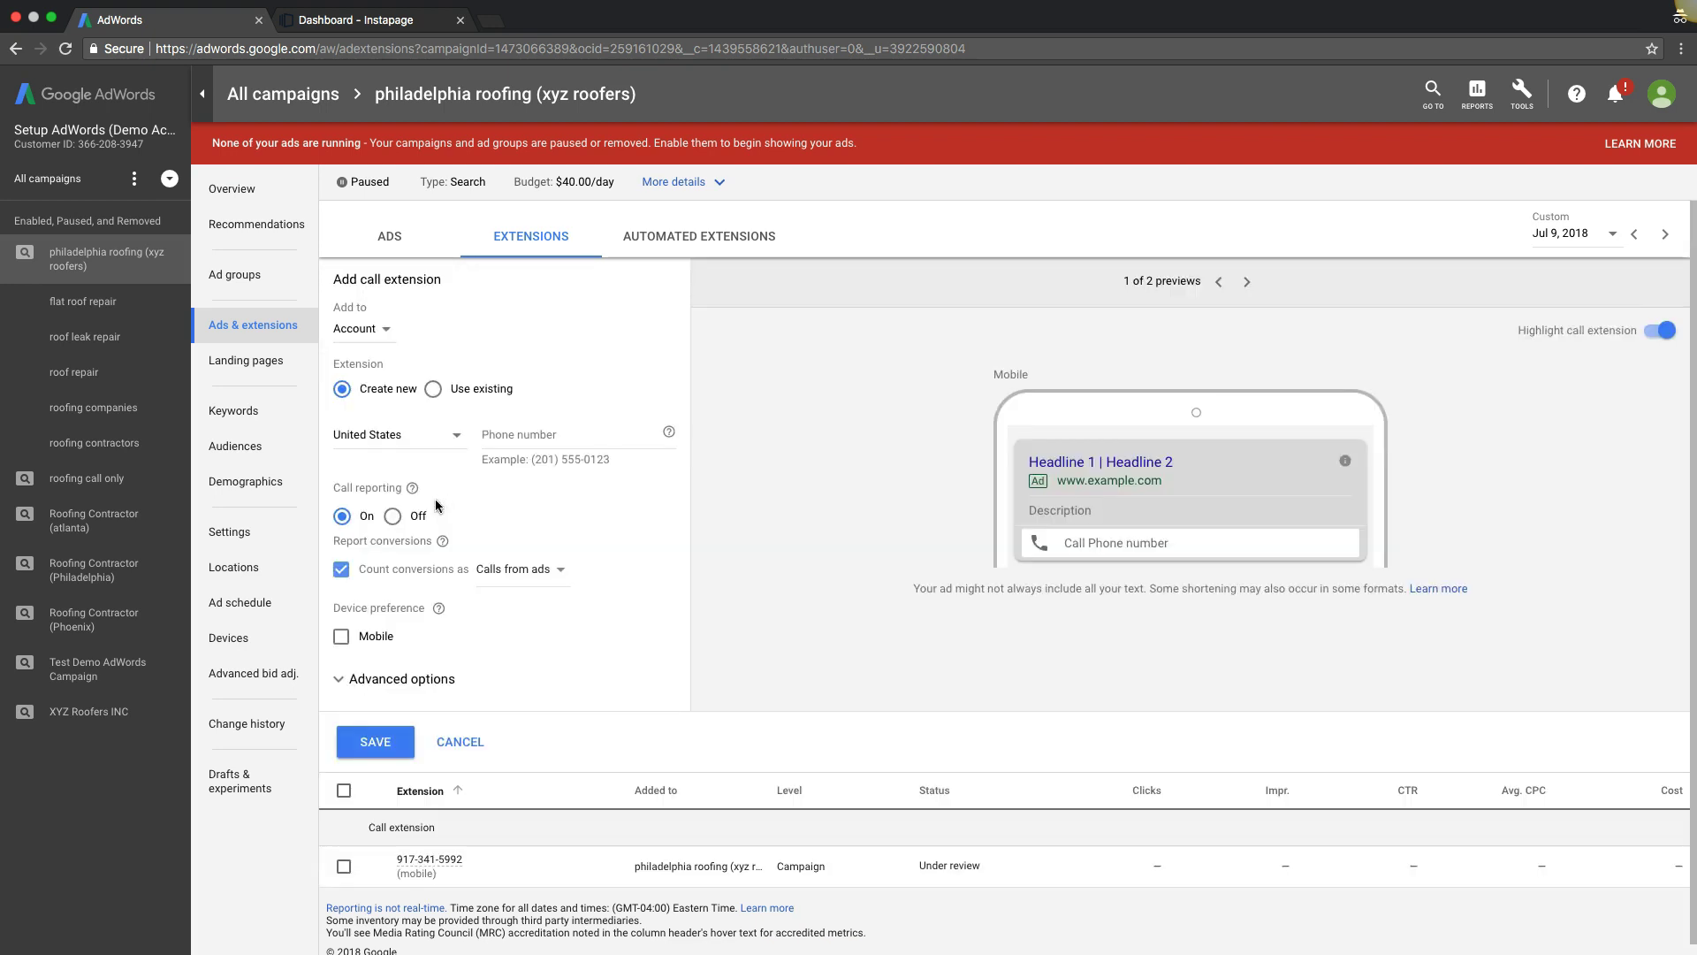
# Save a campaign-level call extension counting conversions as 'call extension call lead'
pyautogui.click(365, 341)
pyautogui.click(386, 377)
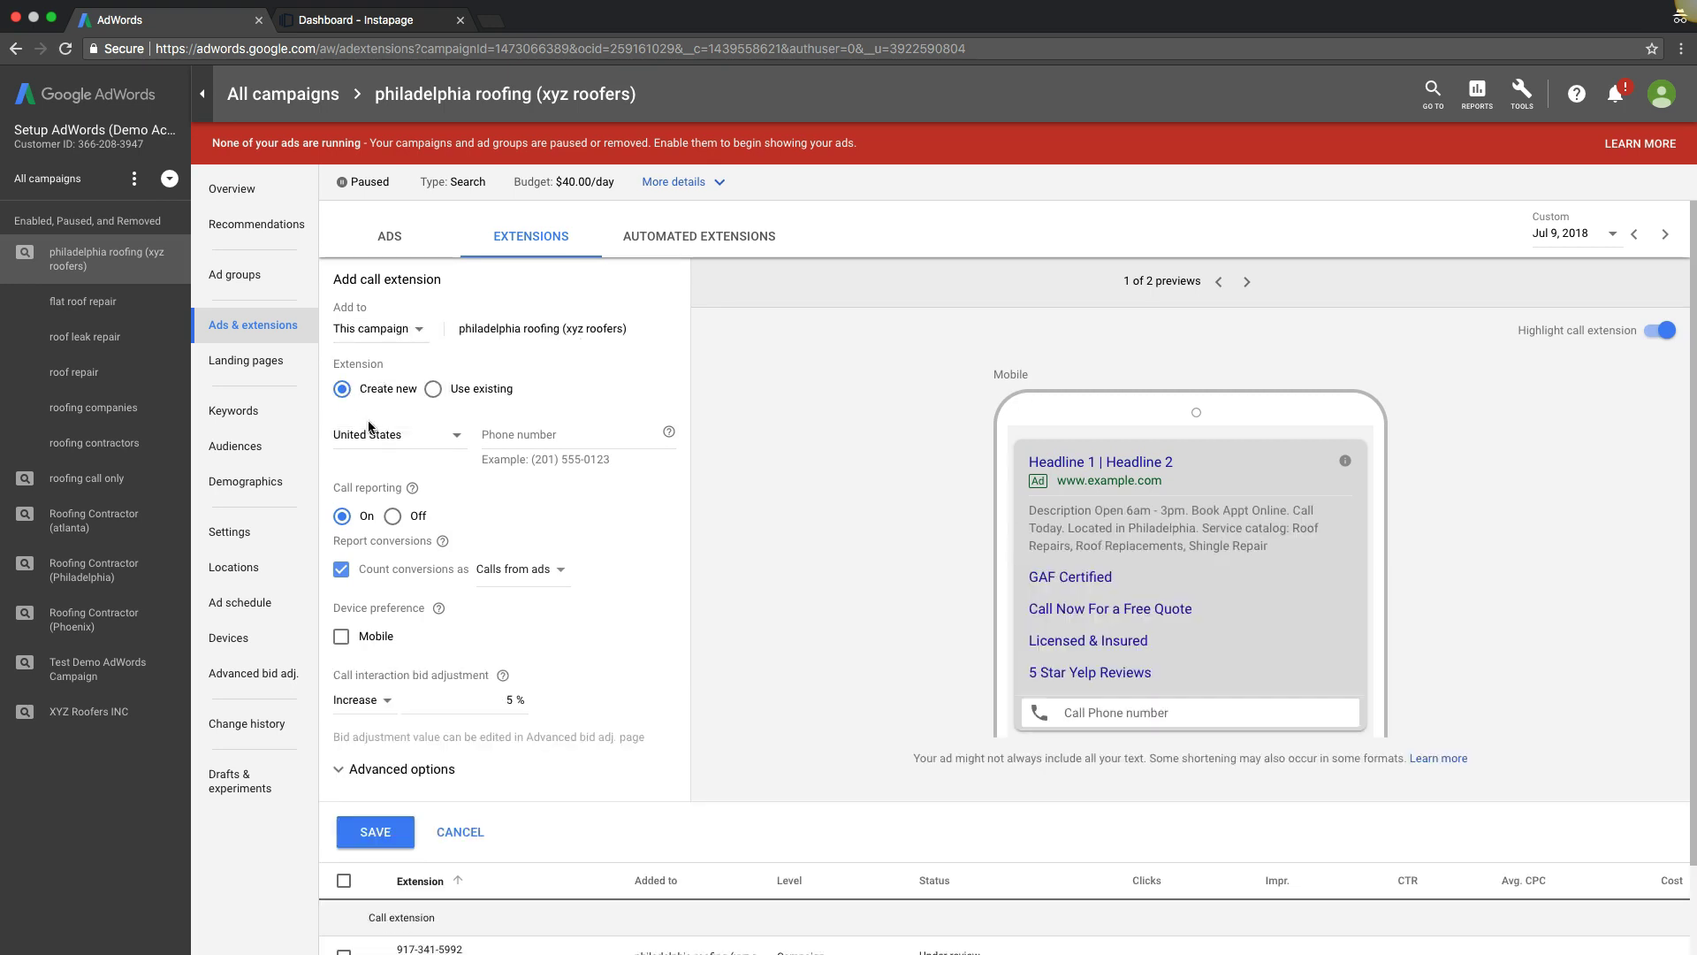
pyautogui.click(499, 434)
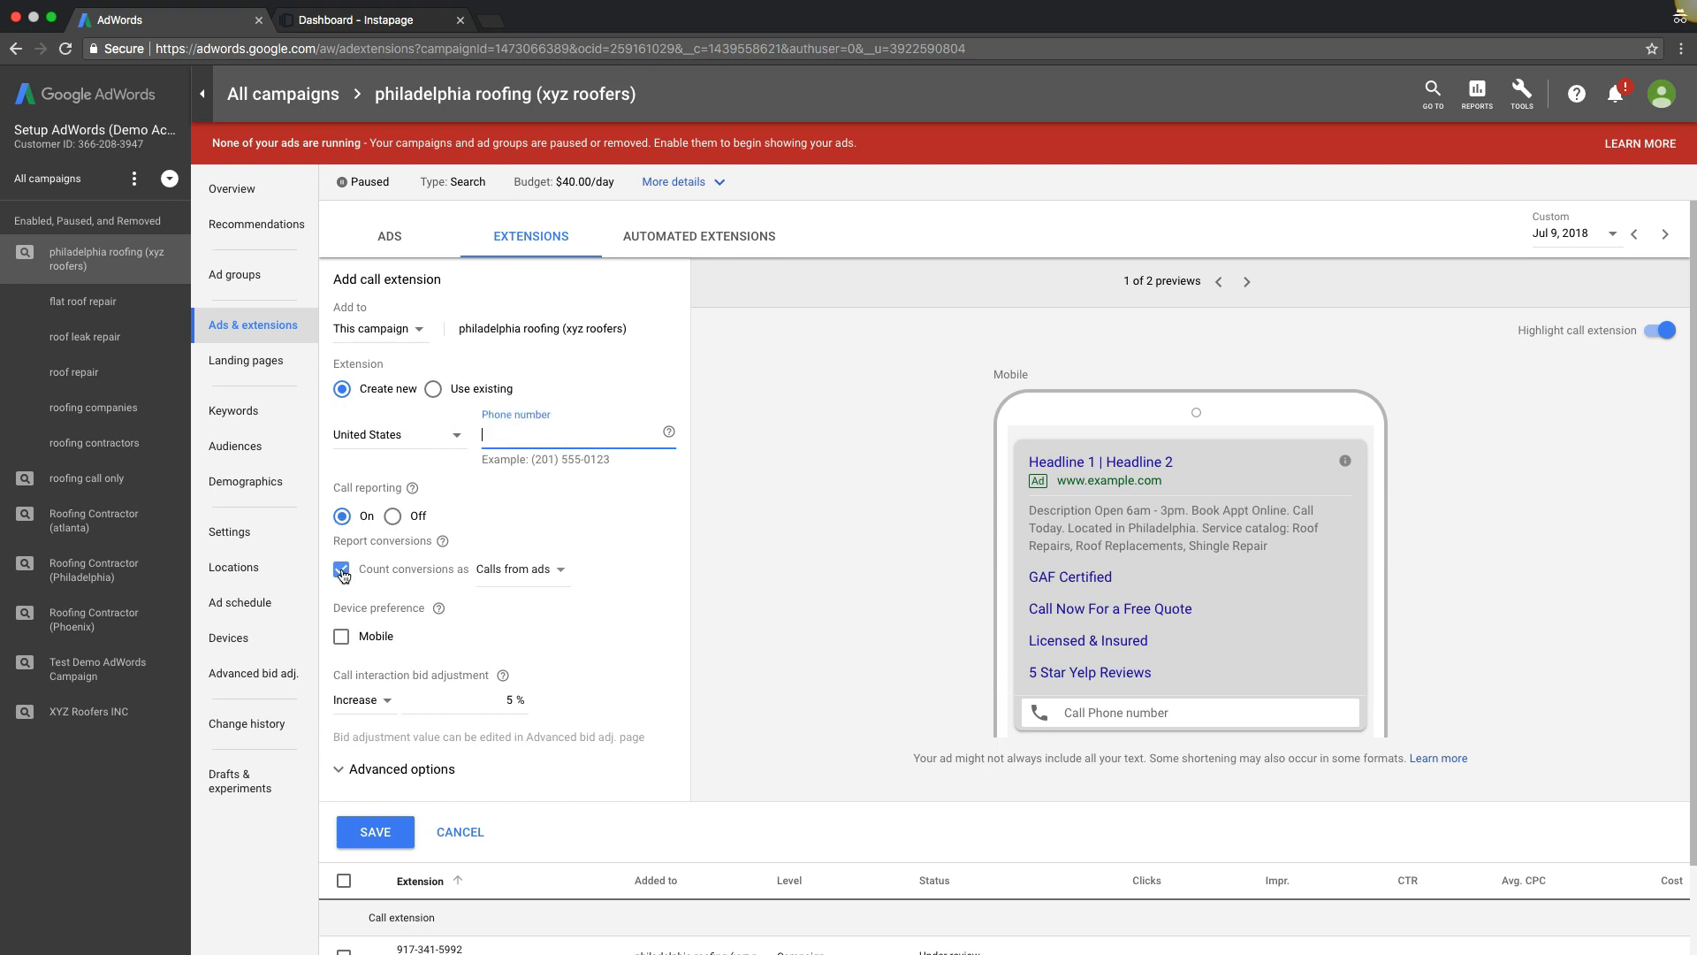
pyautogui.click(505, 577)
pyautogui.click(521, 615)
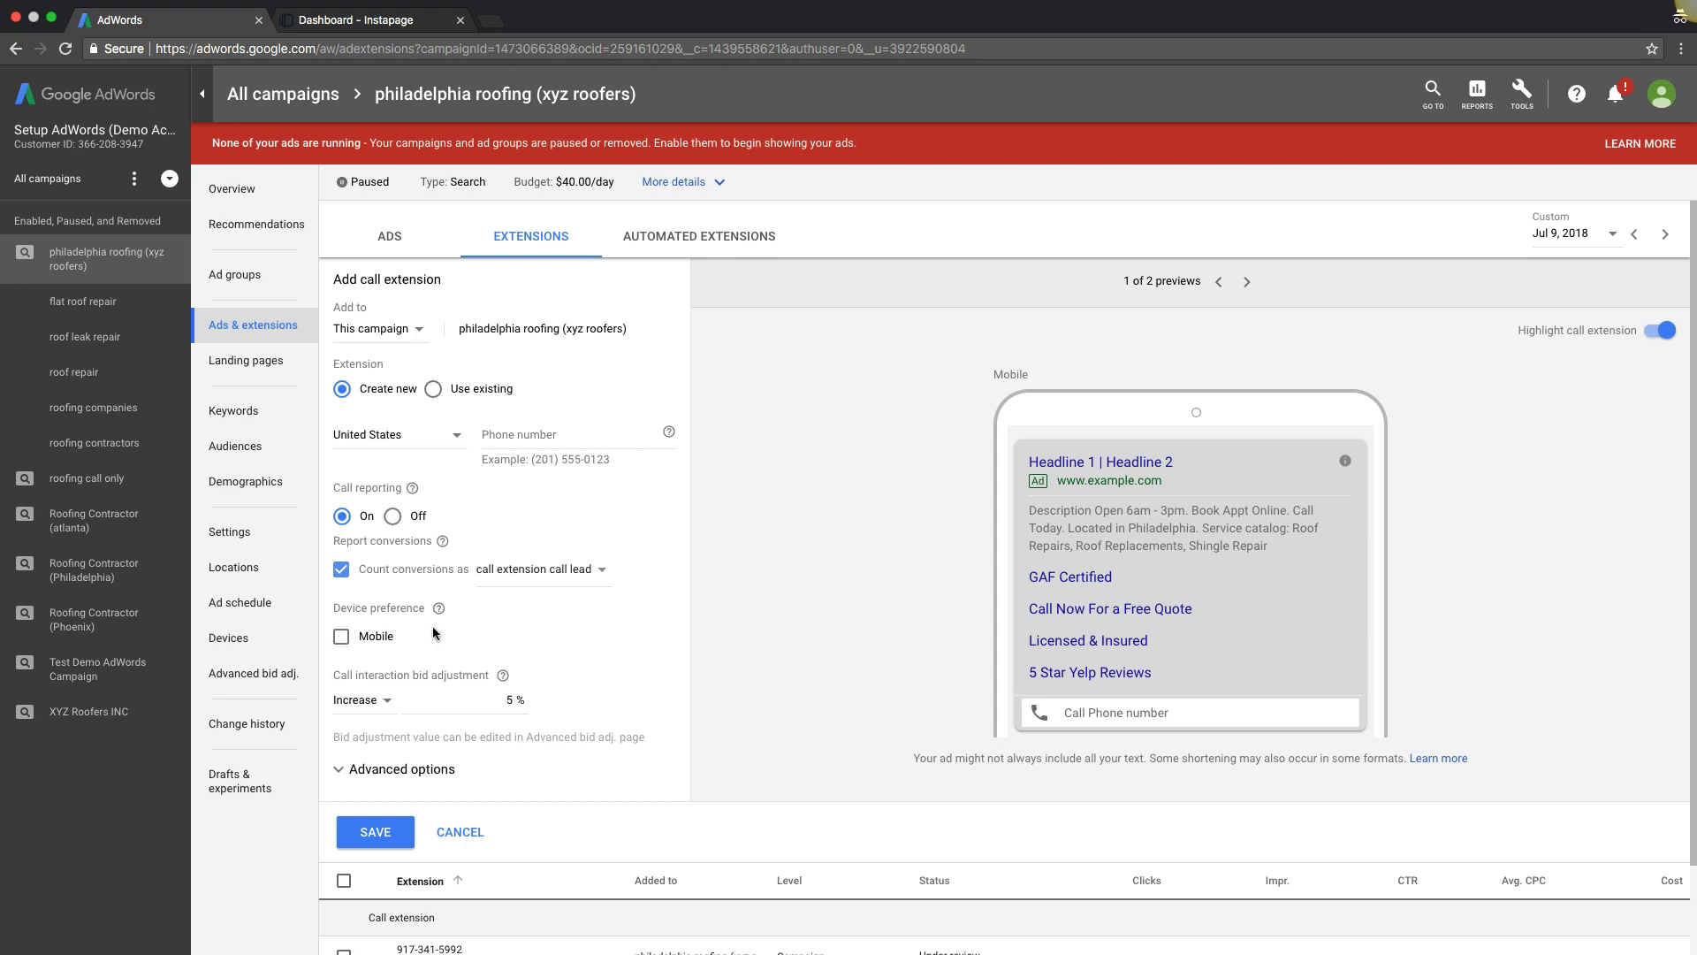
pyautogui.scroll(-1, 442, 633)
pyautogui.click(408, 824)
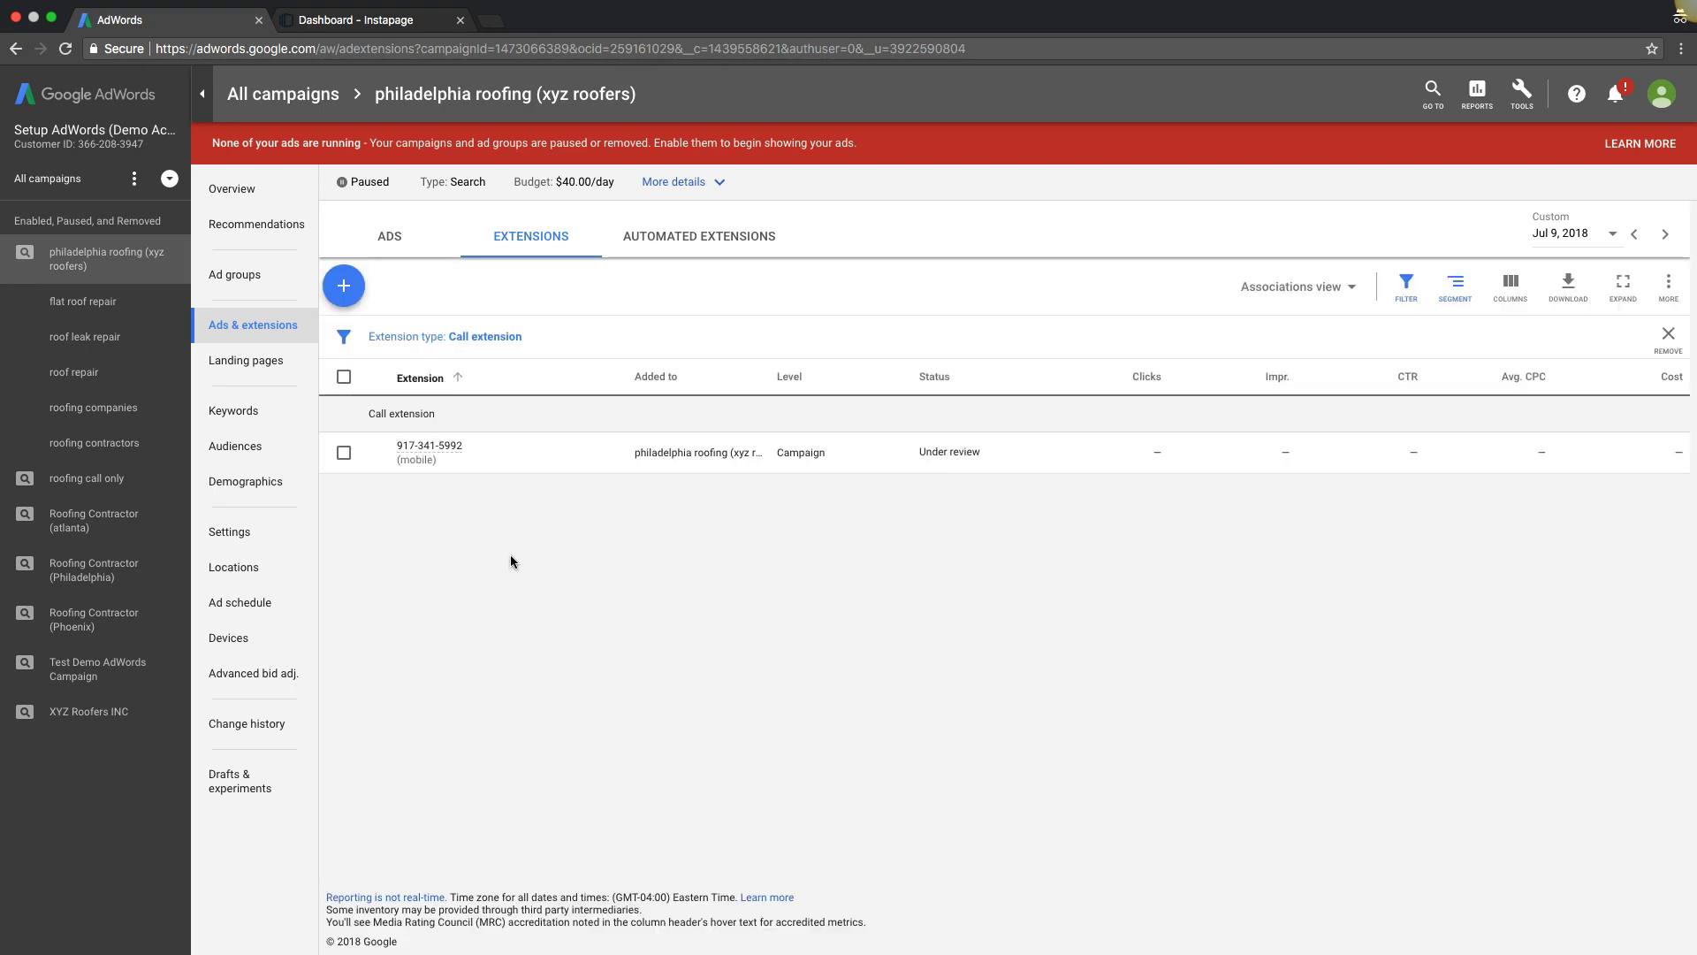
pyautogui.moveTo(424, 480)
# Switch to the philadelphia roofing (xyz roofers) campaign's Overview page
pyautogui.click(231, 191)
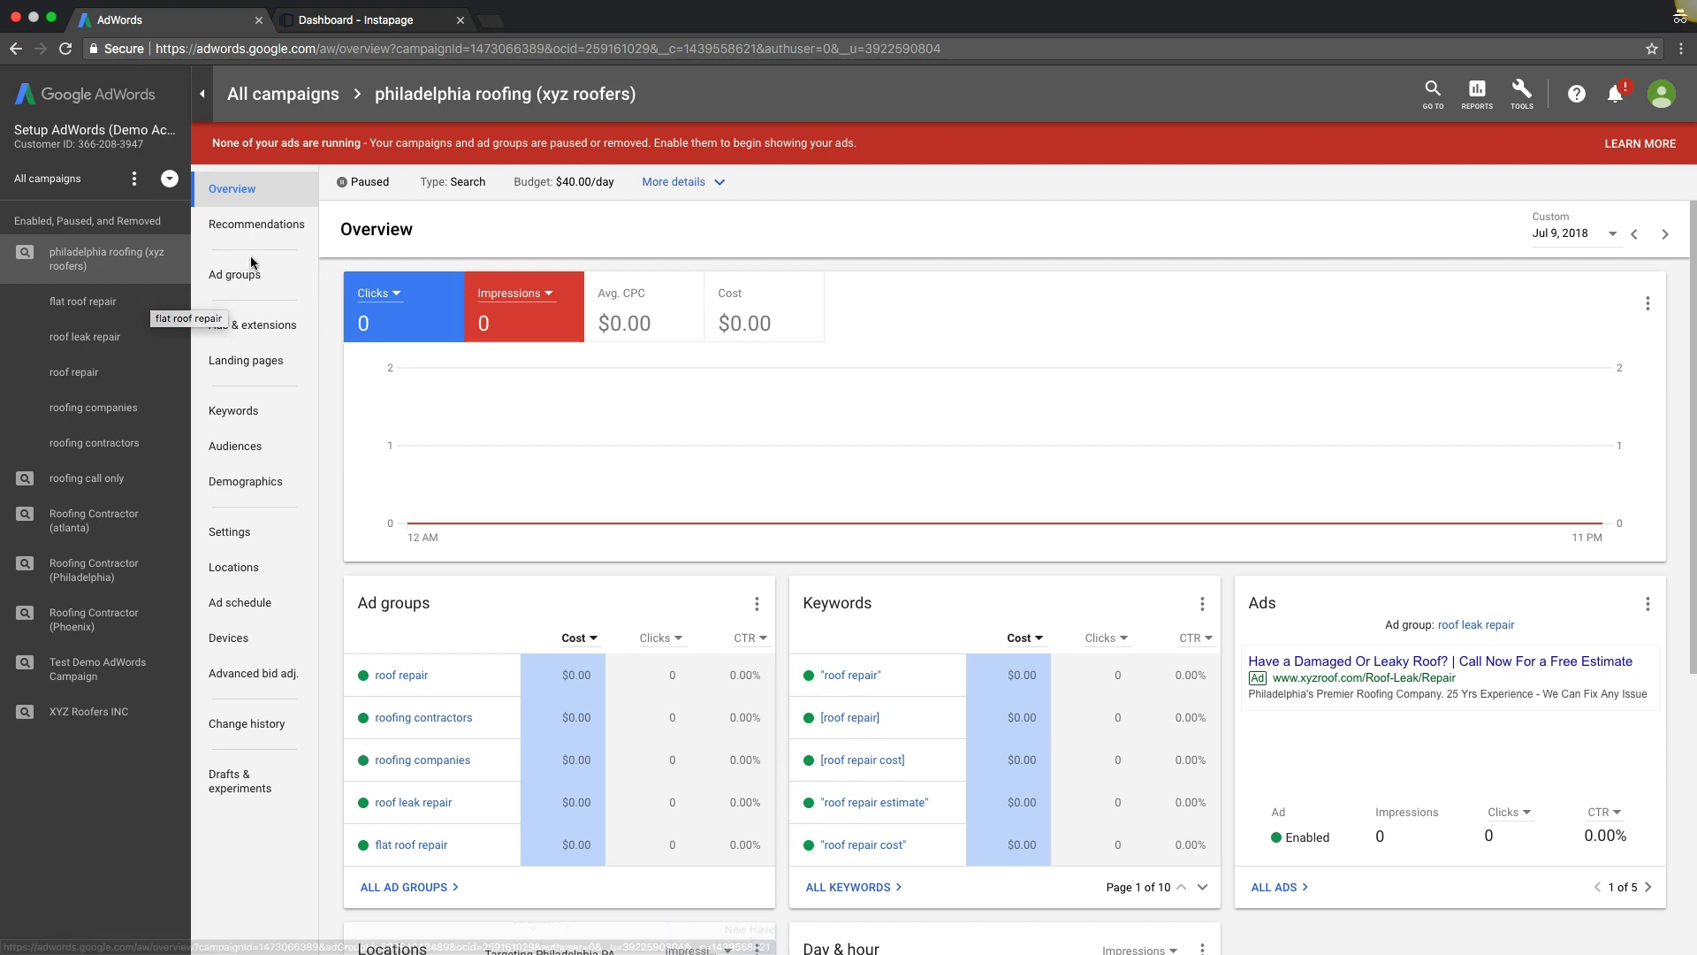
# Start a new Phone calls conversion tracking calls to a phone number on the website
pyautogui.click(1523, 91)
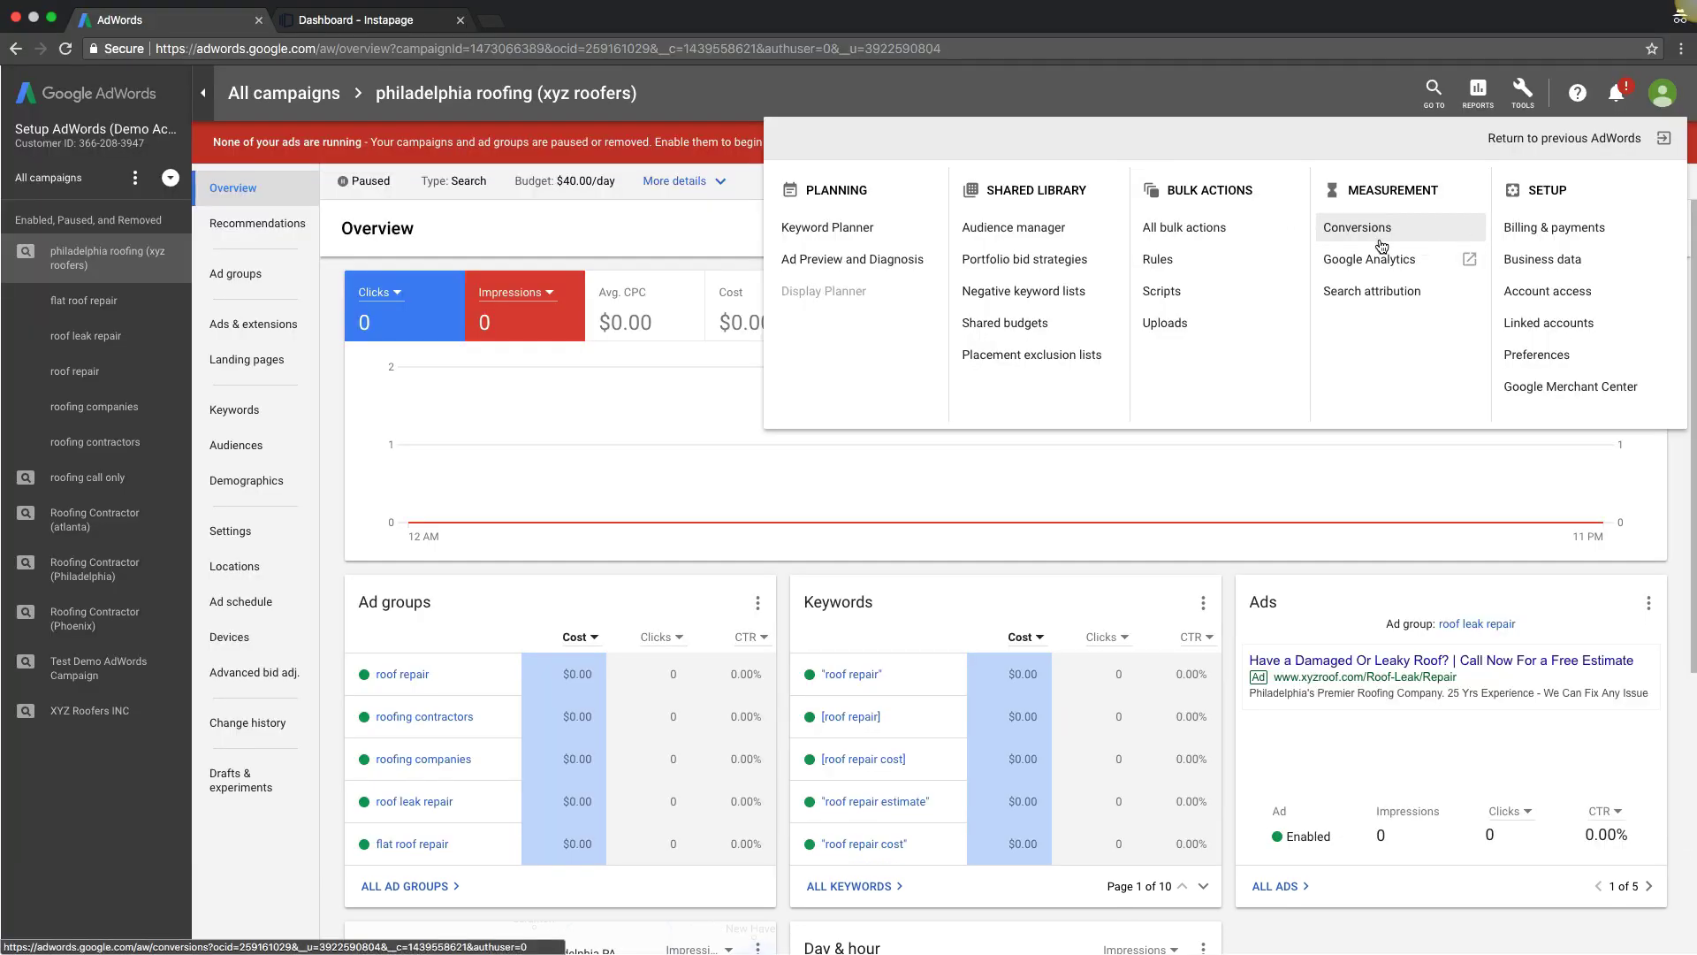
pyautogui.click(1375, 237)
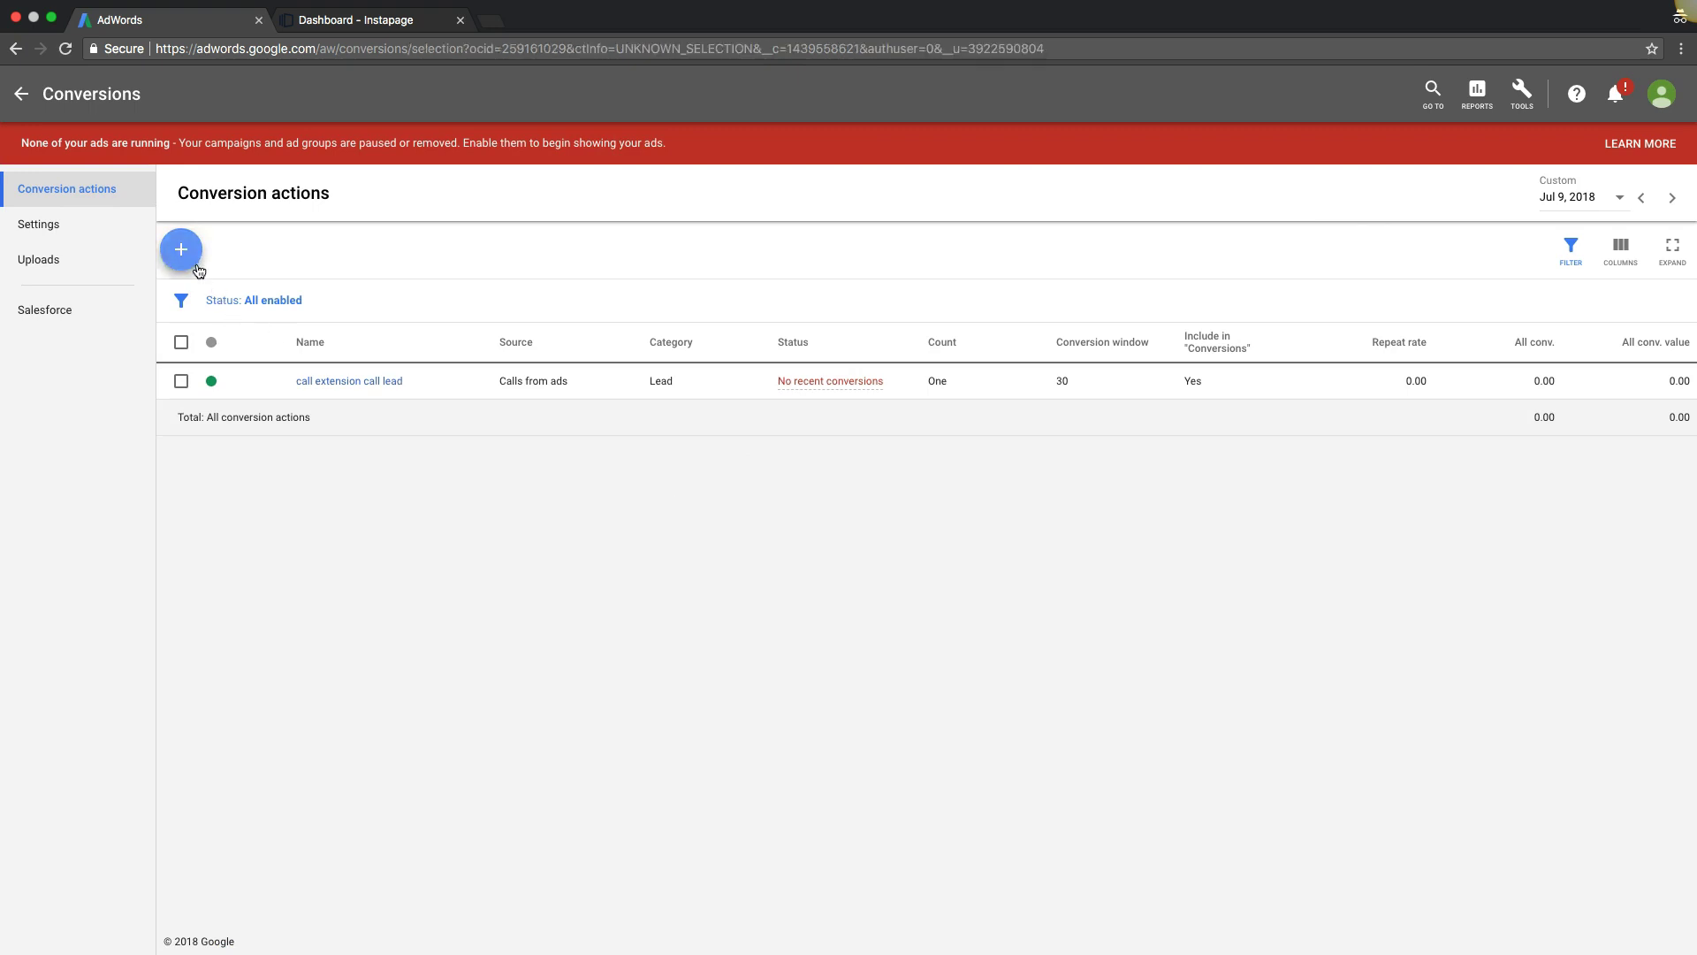
pyautogui.click(191, 258)
pyautogui.click(915, 289)
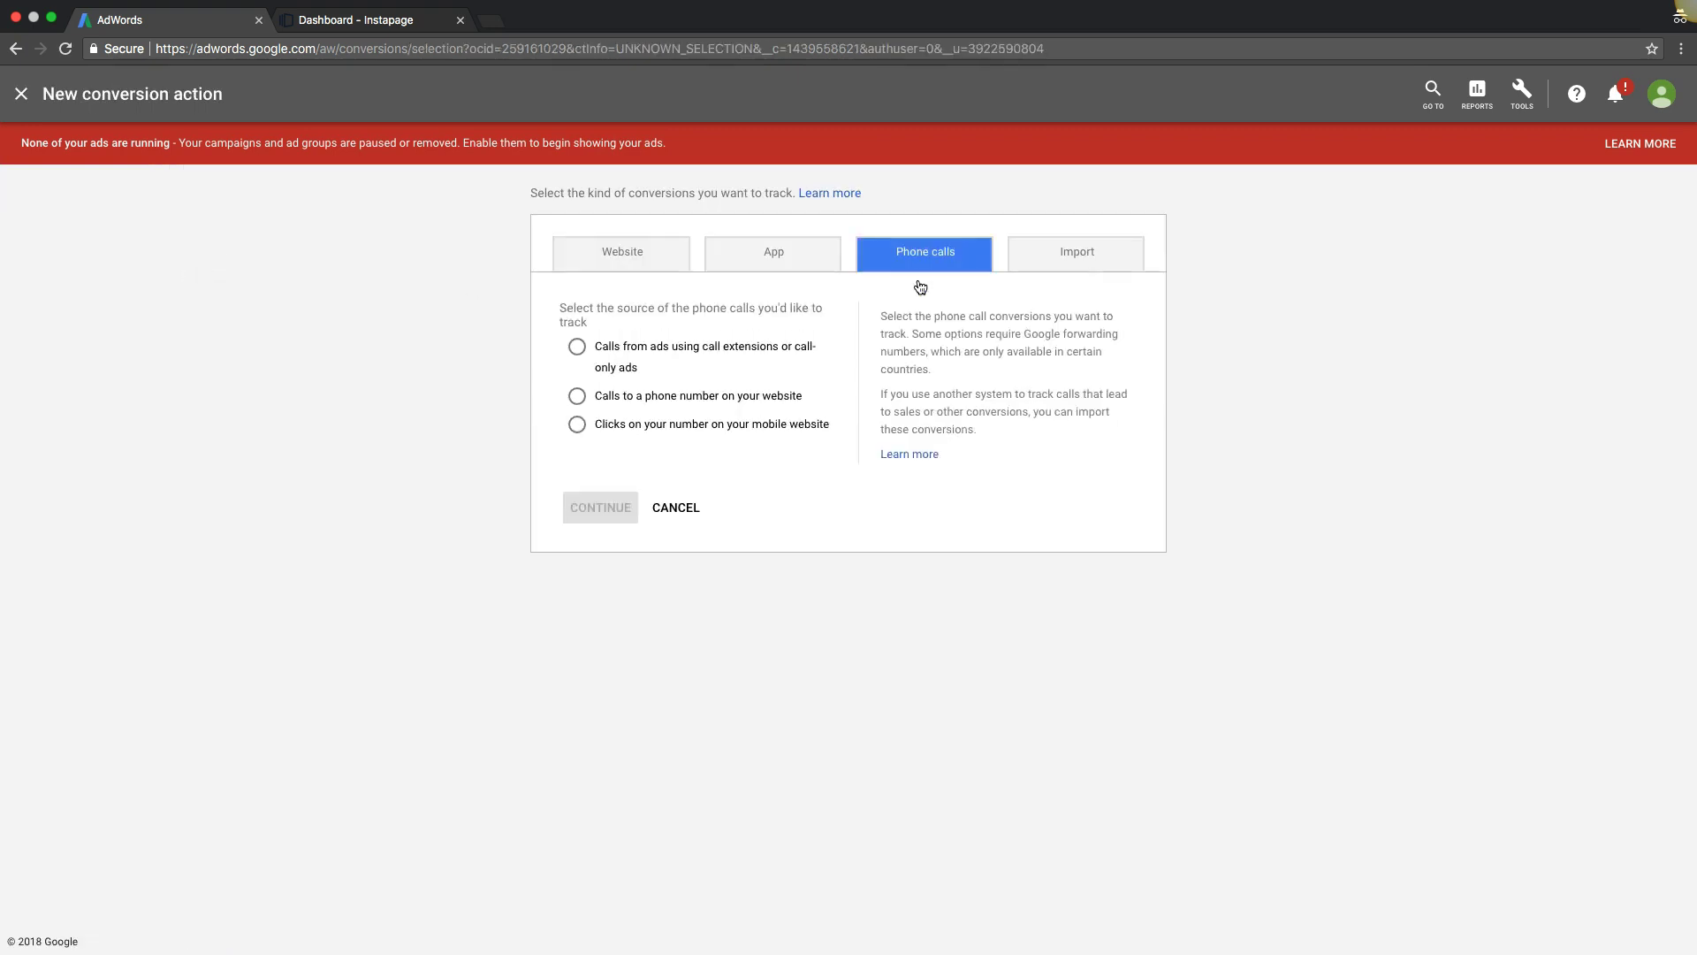
pyautogui.click(578, 396)
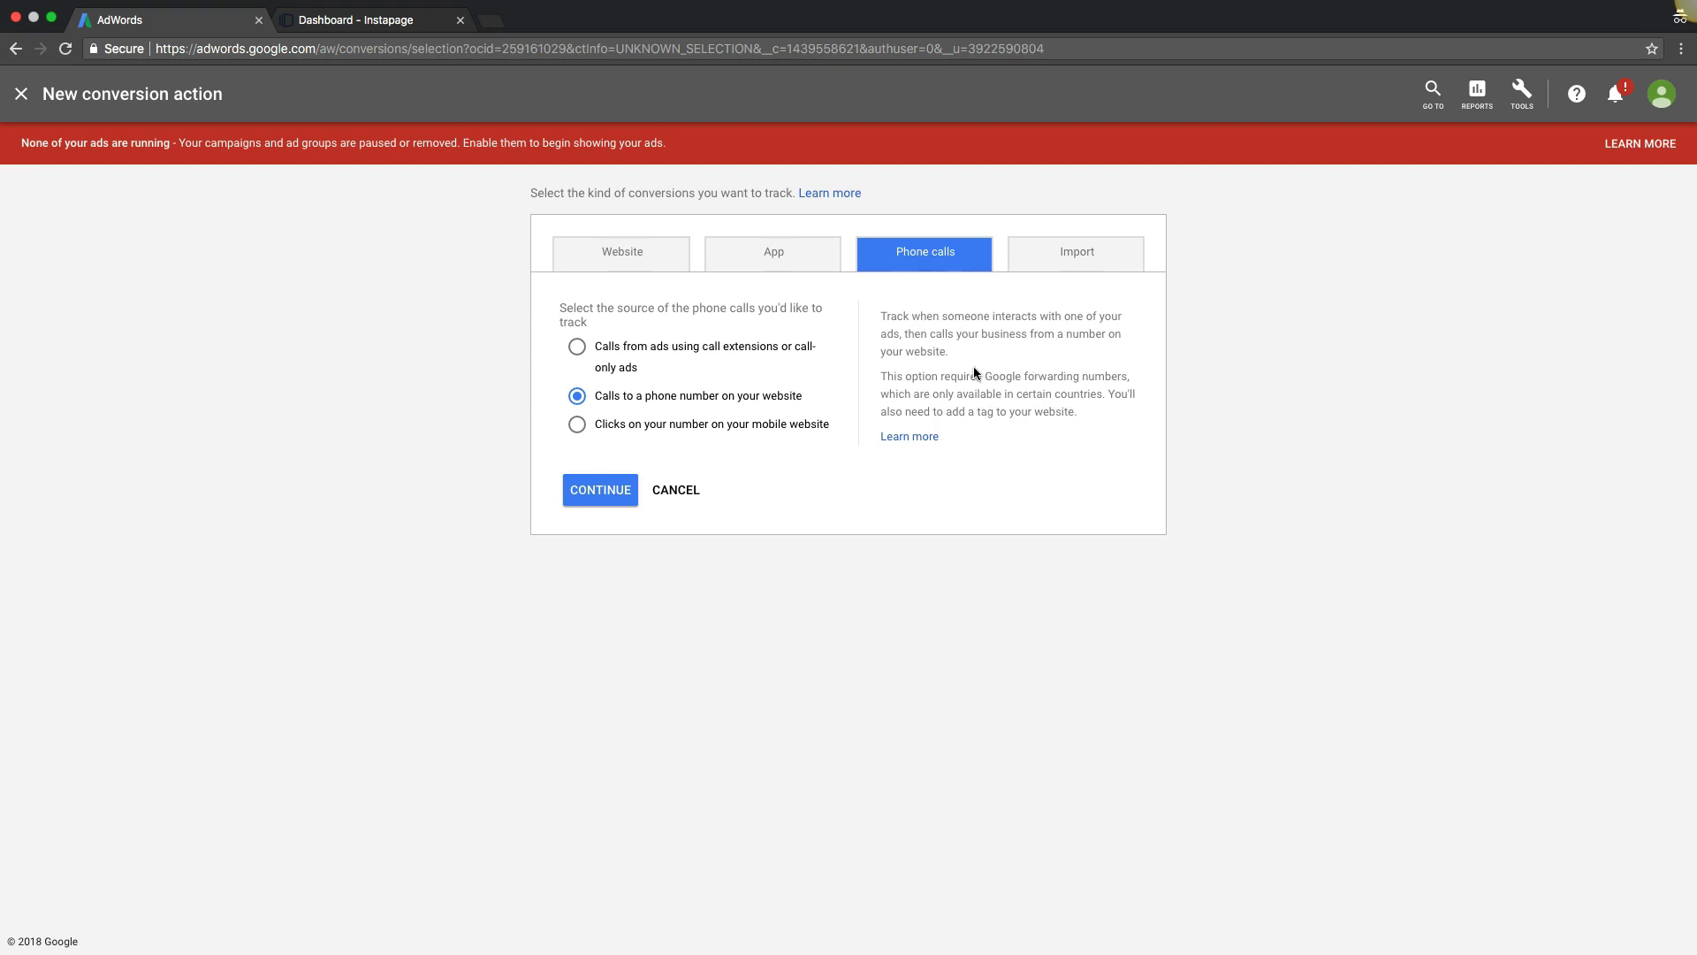
pyautogui.click(601, 498)
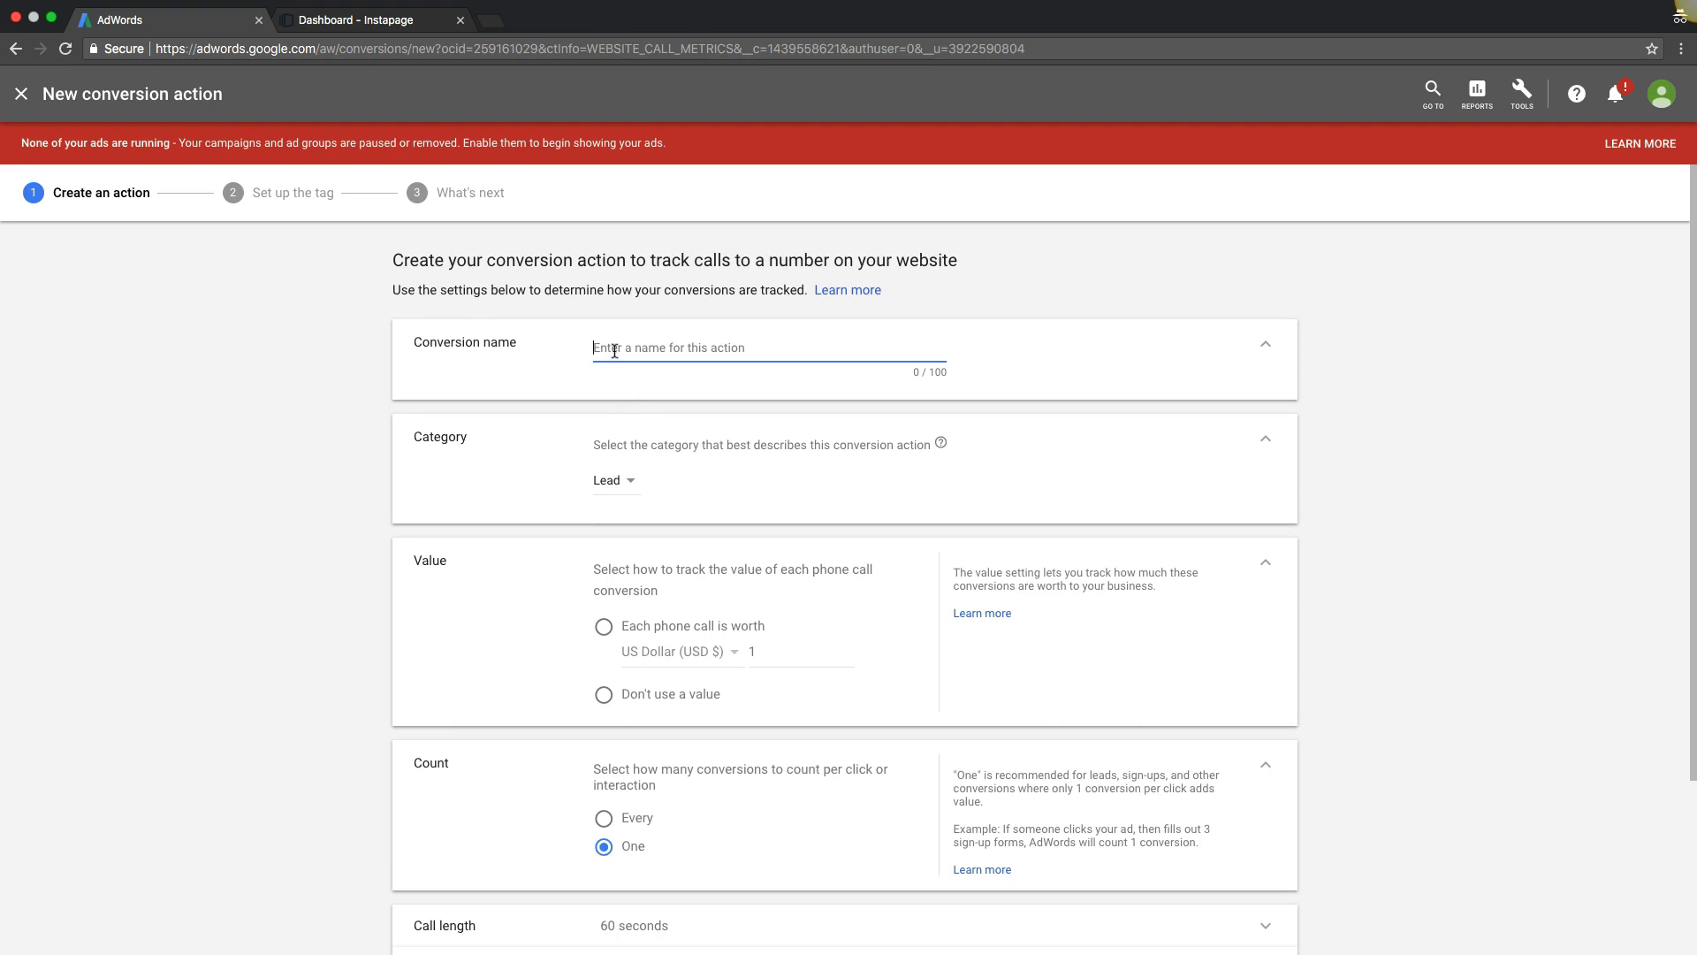
# Name it 'call from landing page', use no value, set 25-second call length, and create it
pyautogui.write('call from landing page')
pyautogui.click(603, 694)
pyautogui.scroll(-5, 398, 651)
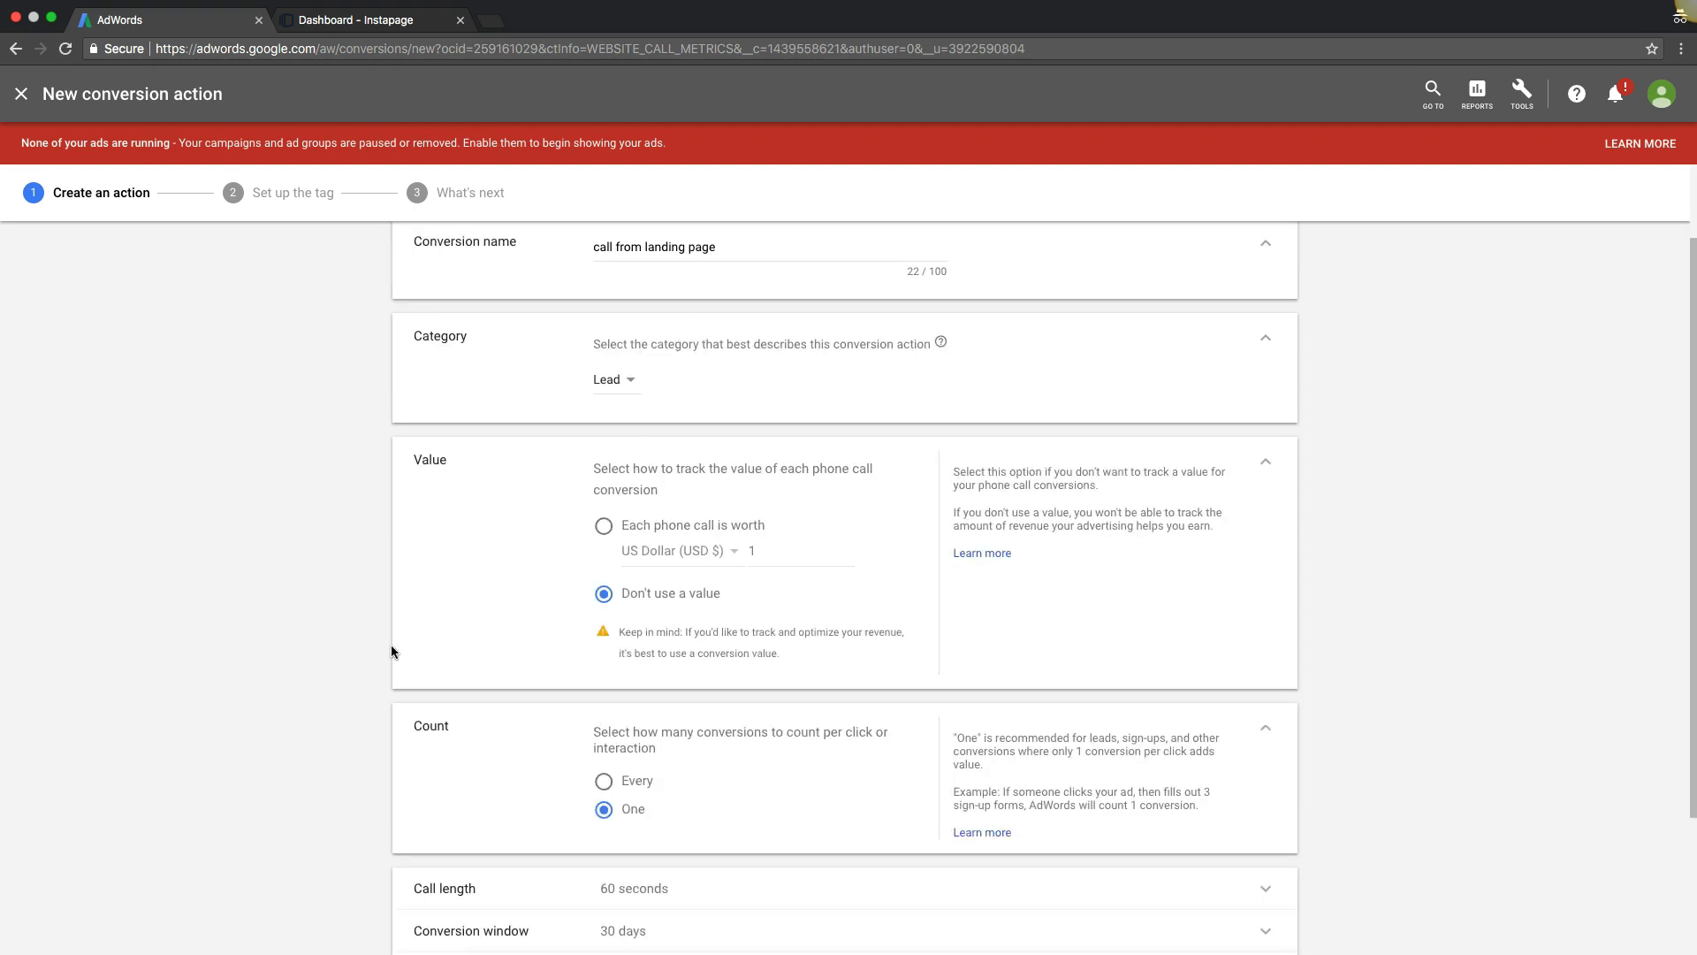
pyautogui.click(587, 701)
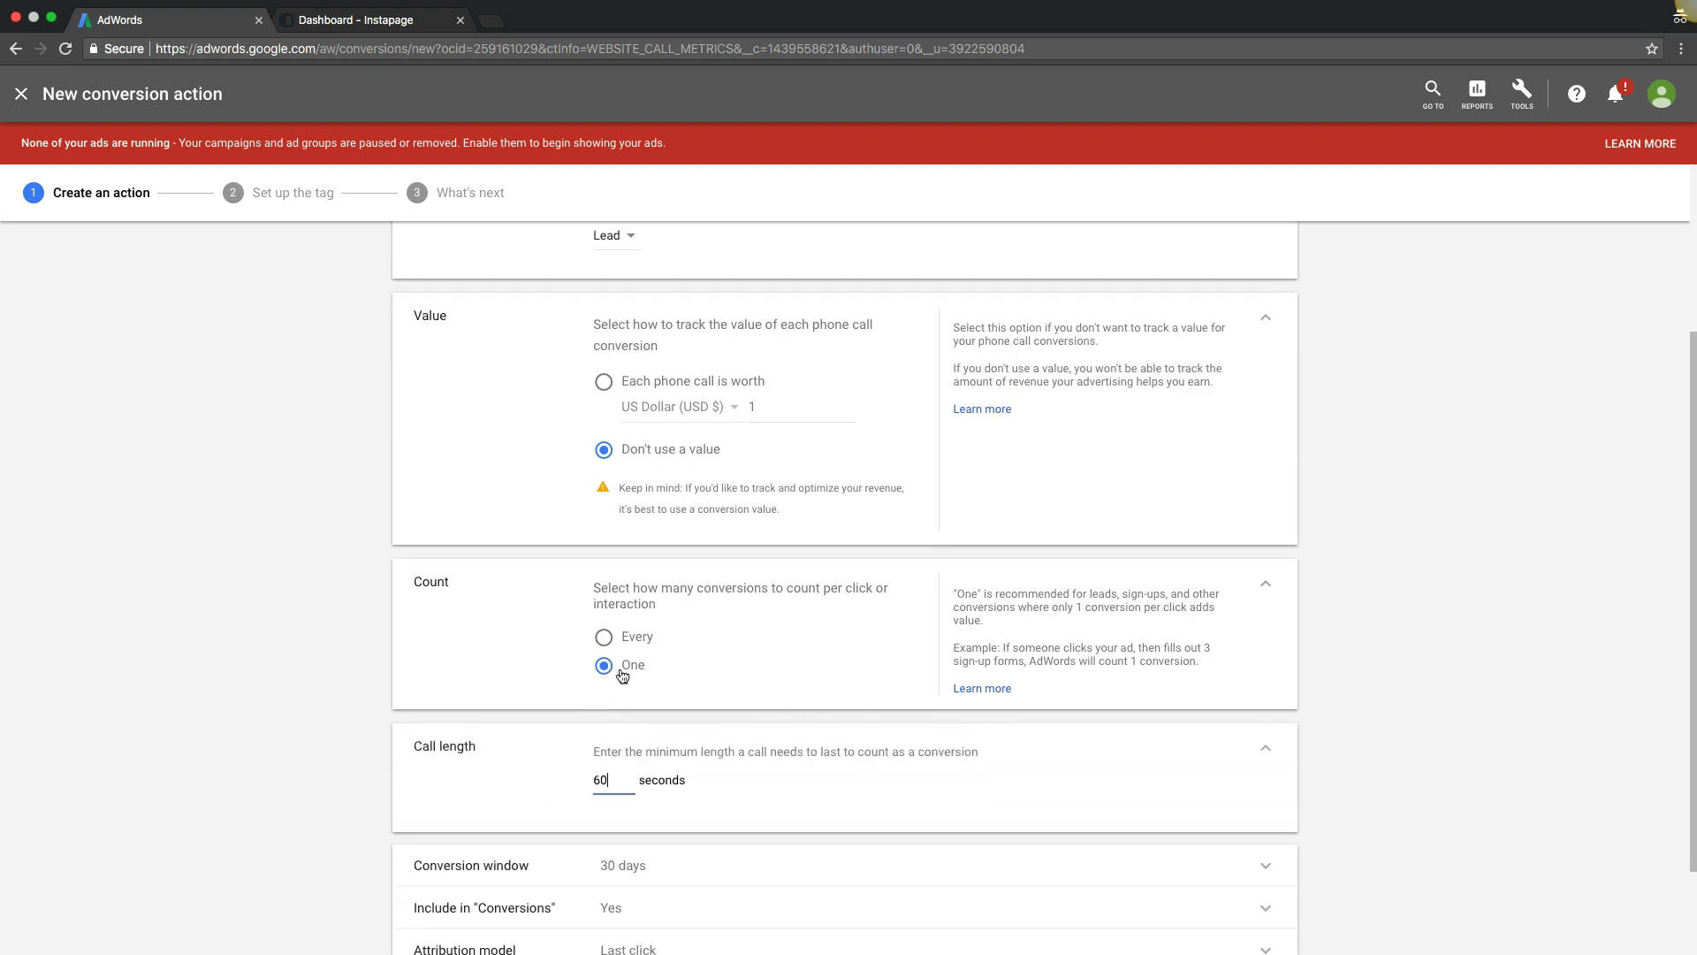
pyautogui.moveTo(614, 777); pyautogui.dragTo(586, 776)
pyautogui.write('25')
pyautogui.click(375, 655)
pyautogui.scroll(-3, 375, 654)
pyautogui.click(520, 881)
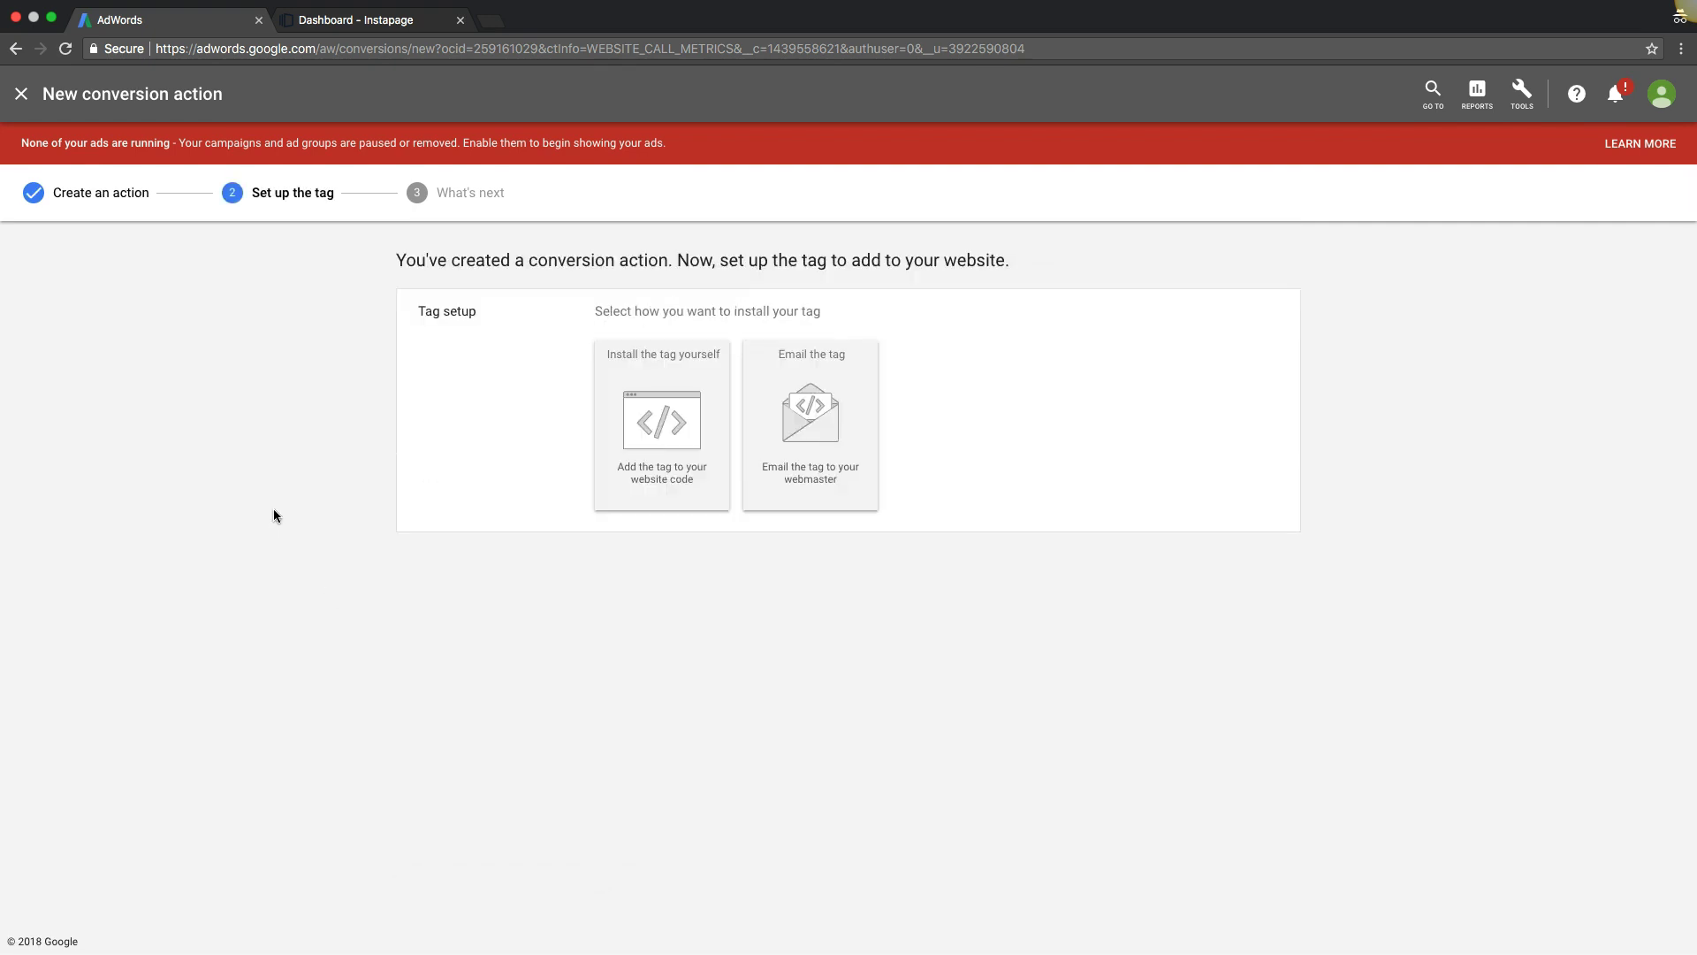
# Copy the global site tag code from the self-install instructions and switch to Instapage
pyautogui.click(644, 411)
pyautogui.scroll(-2, 338, 448)
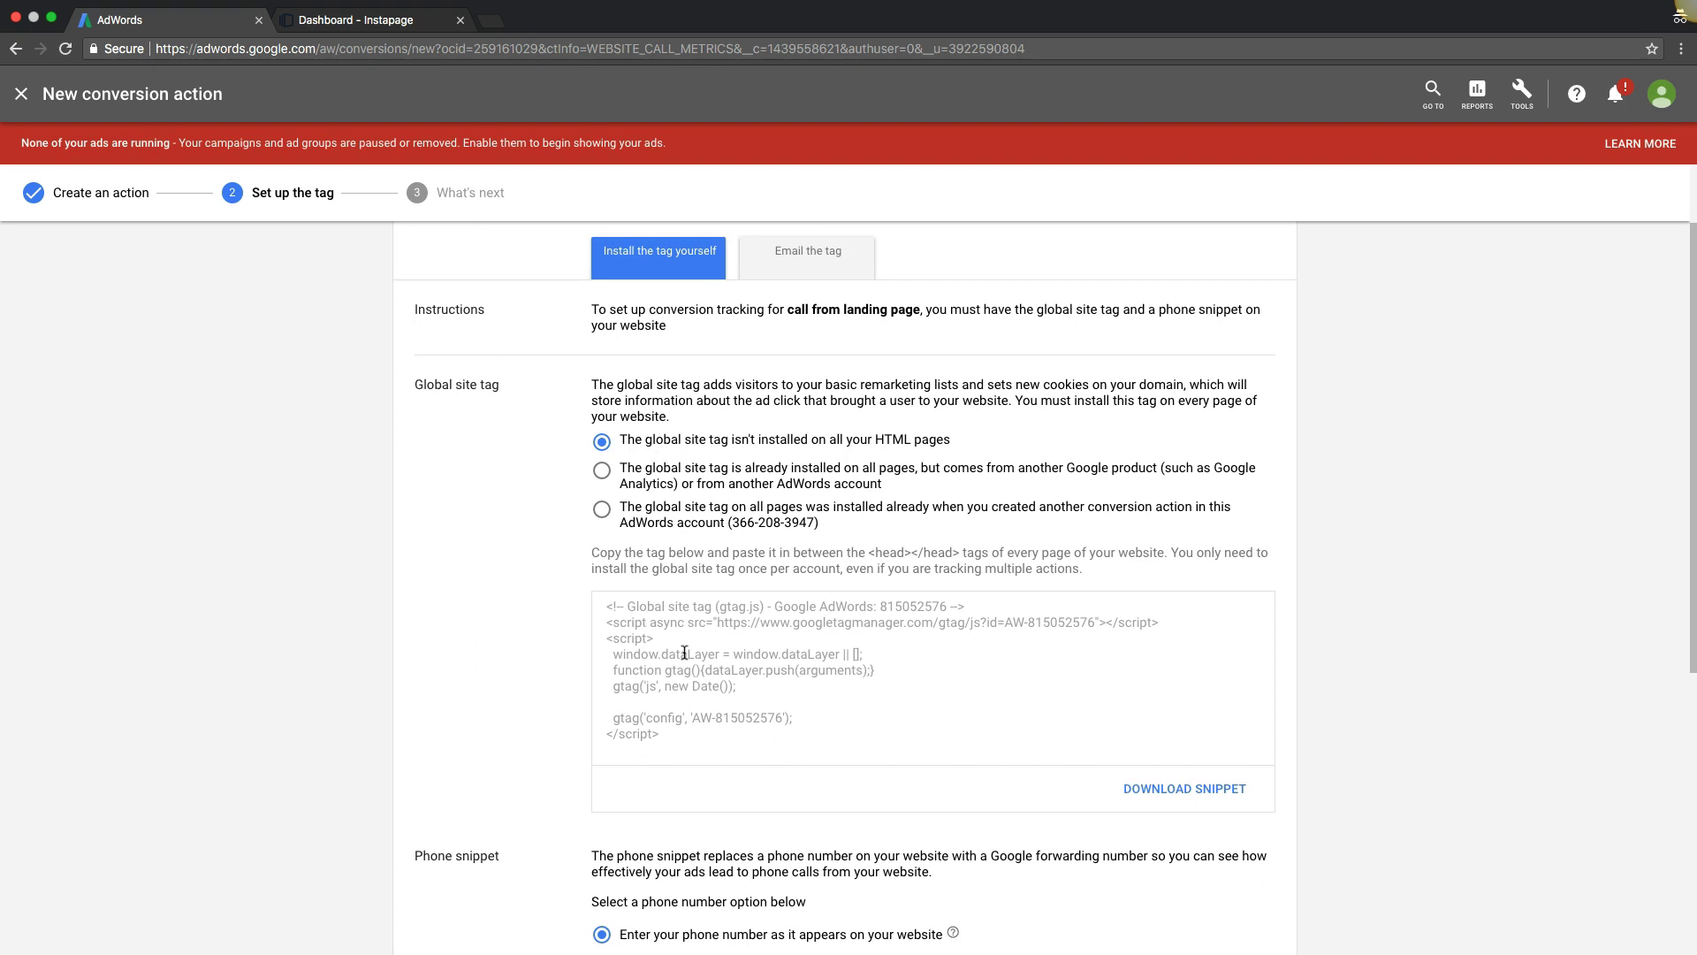
pyautogui.click(620, 609)
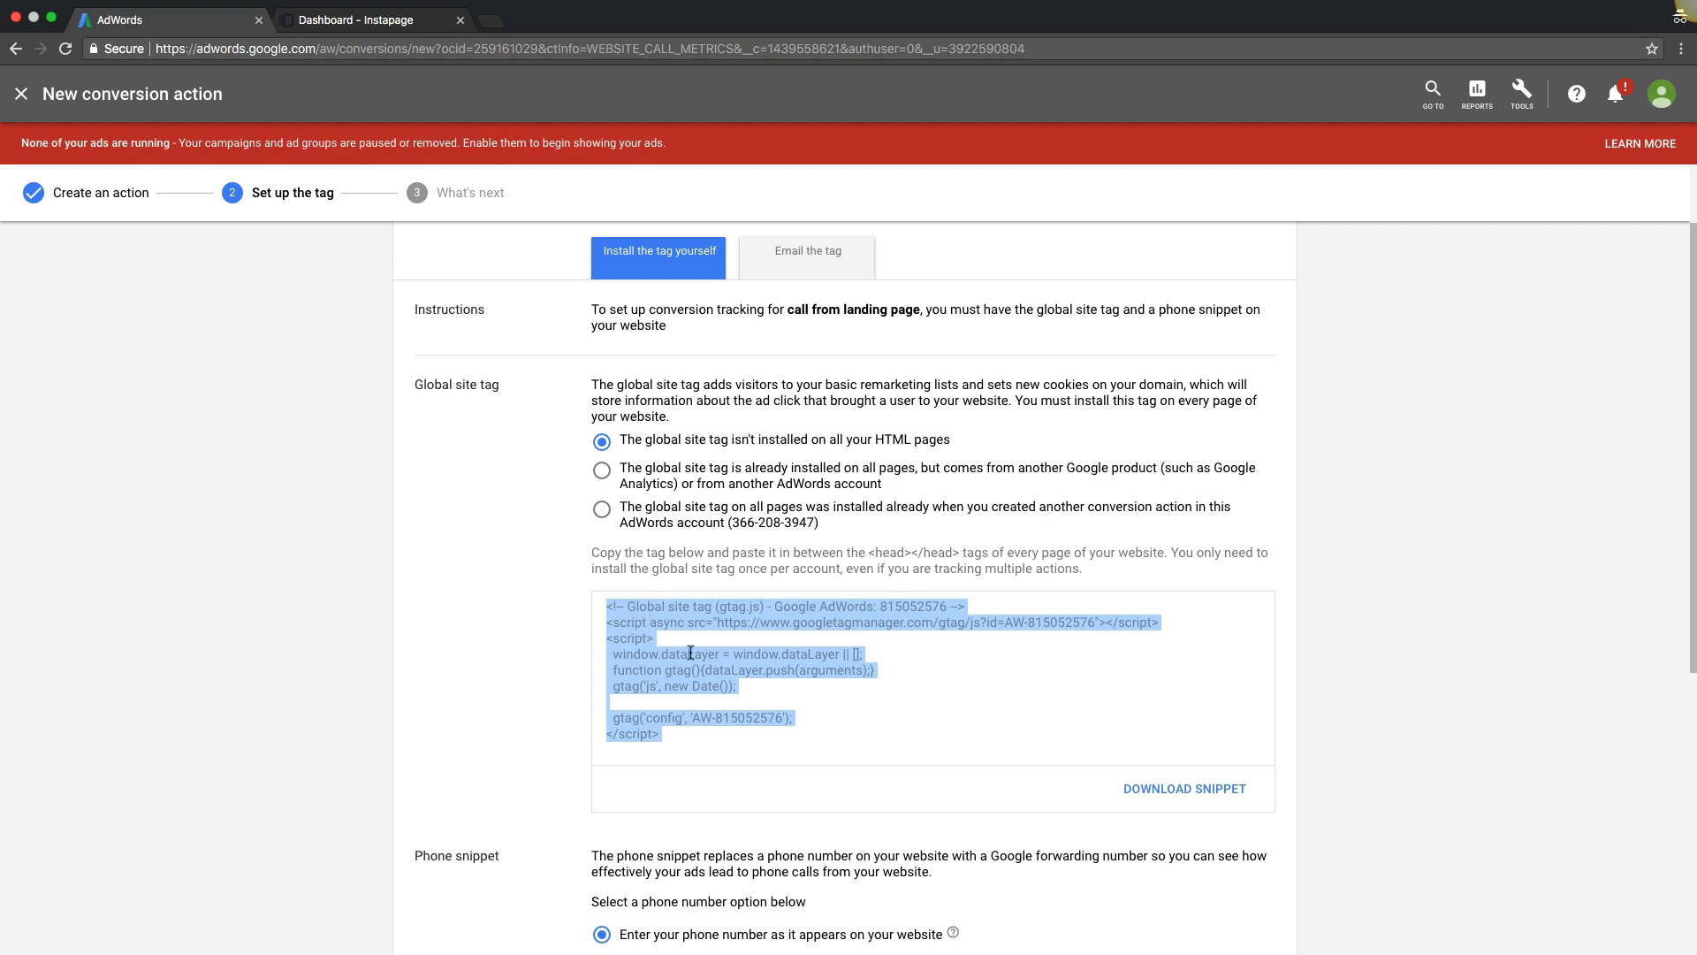
pyautogui.click(318, 16)
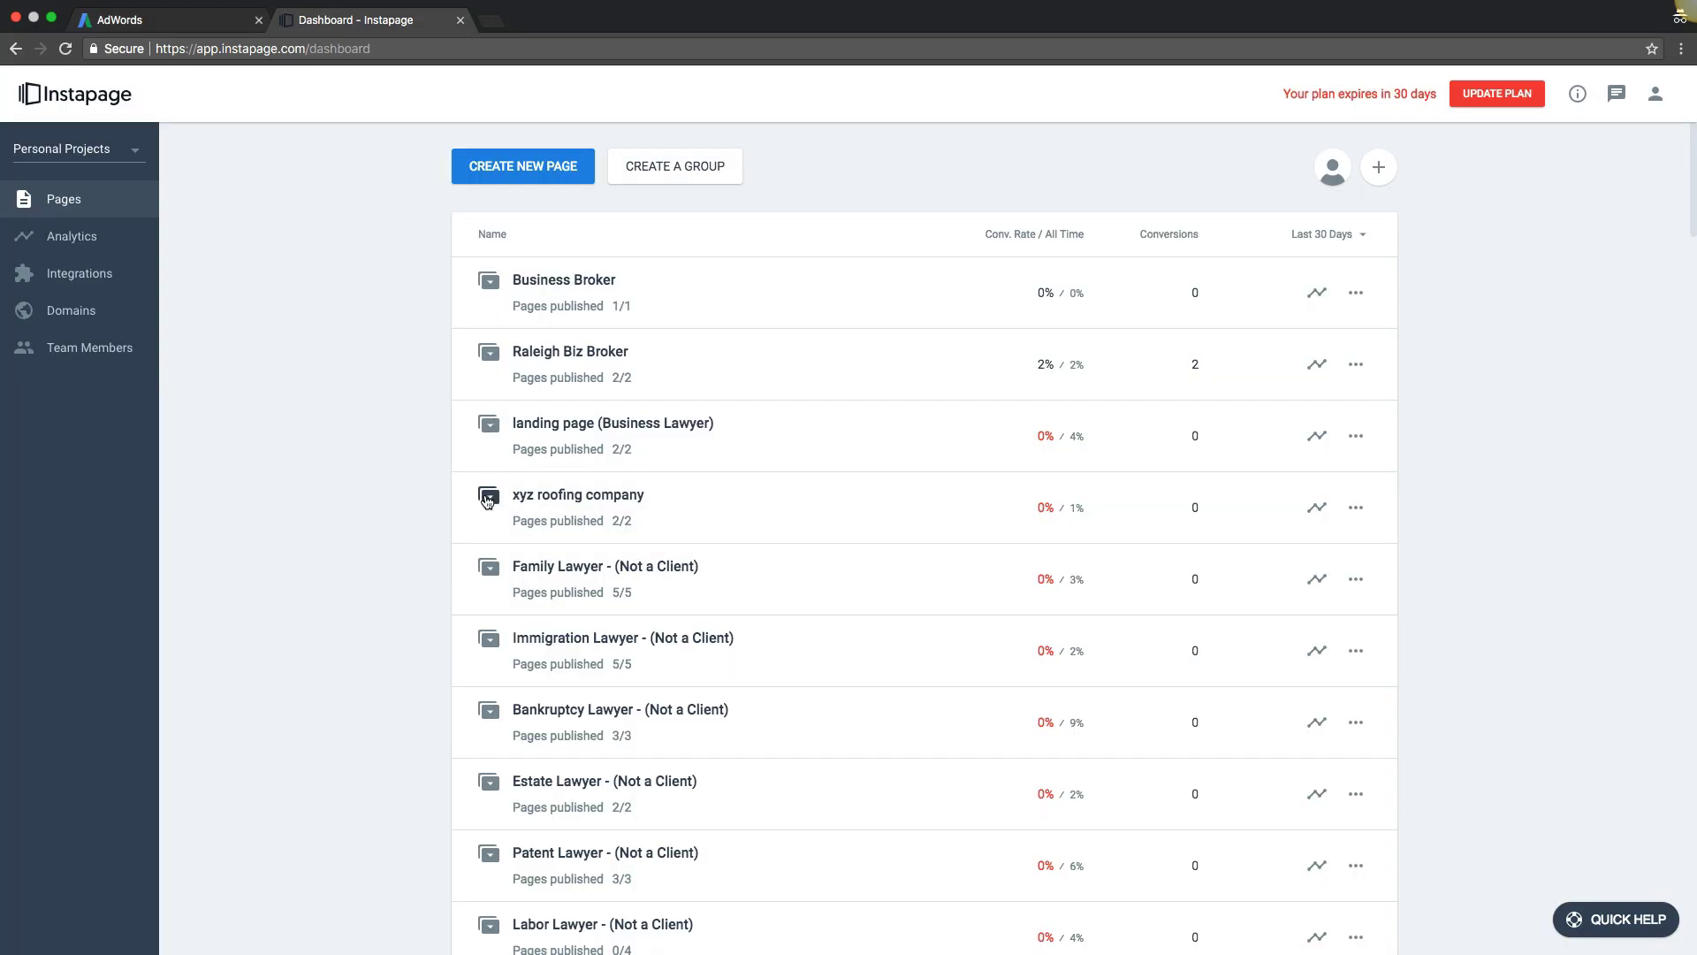
# Open the xyz roofing lander's HTML/CSS head code editor
pyautogui.click(487, 501)
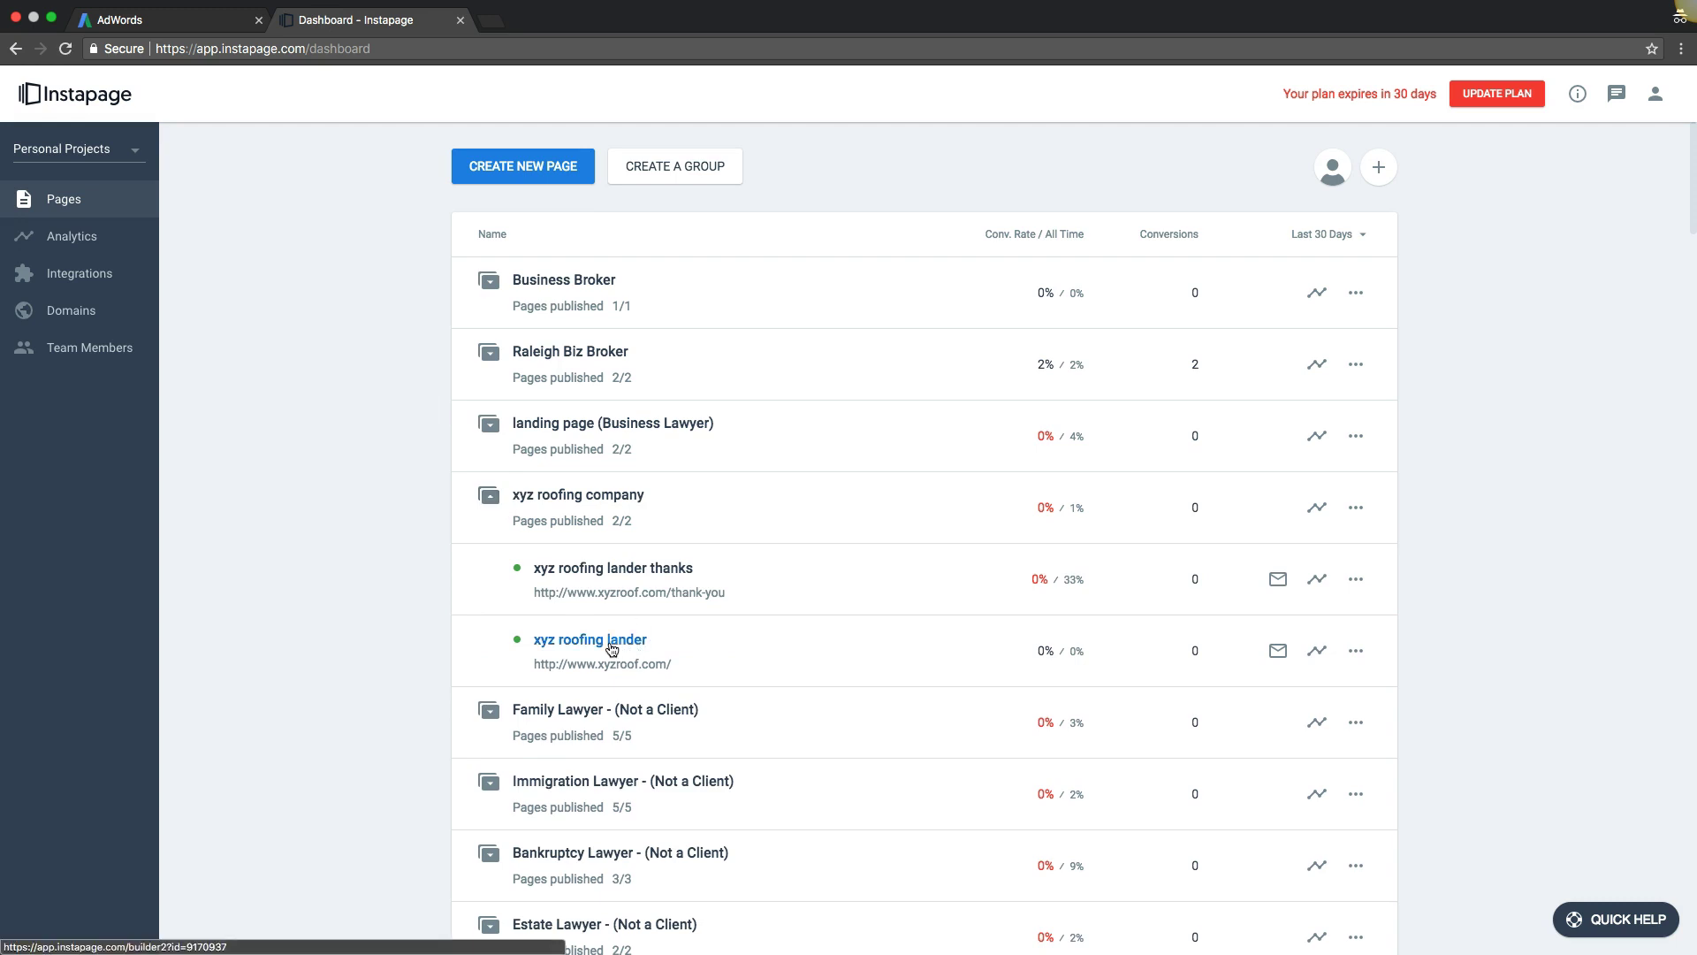
pyautogui.click(610, 647)
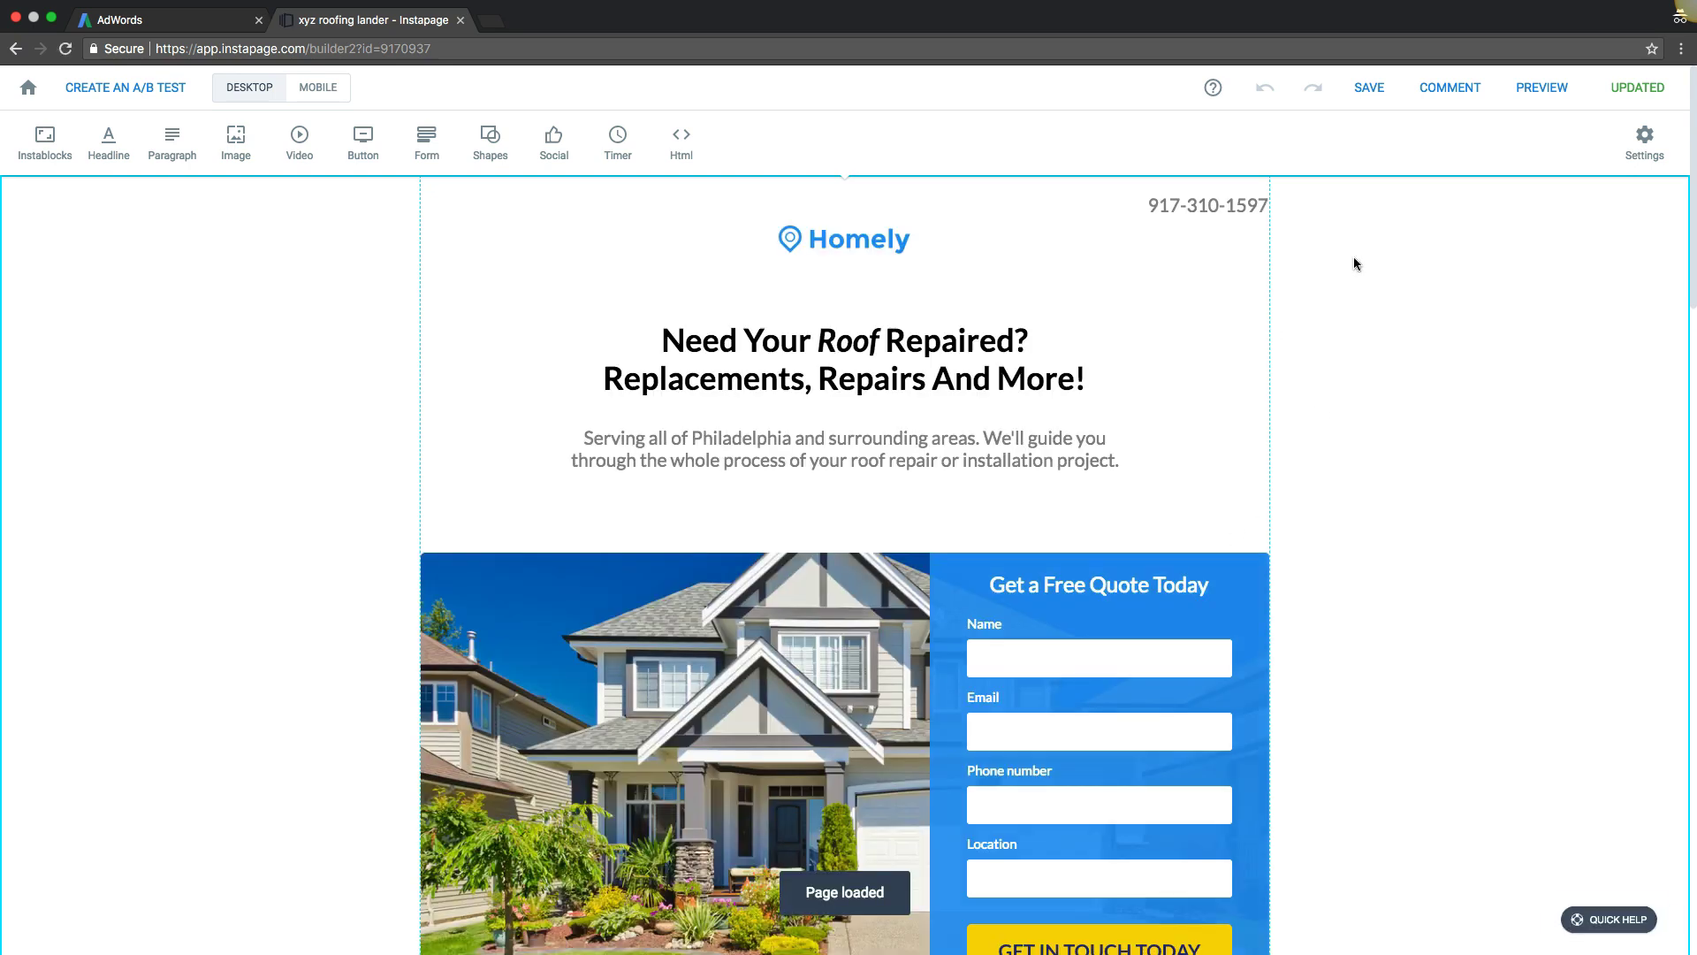
pyautogui.click(1644, 157)
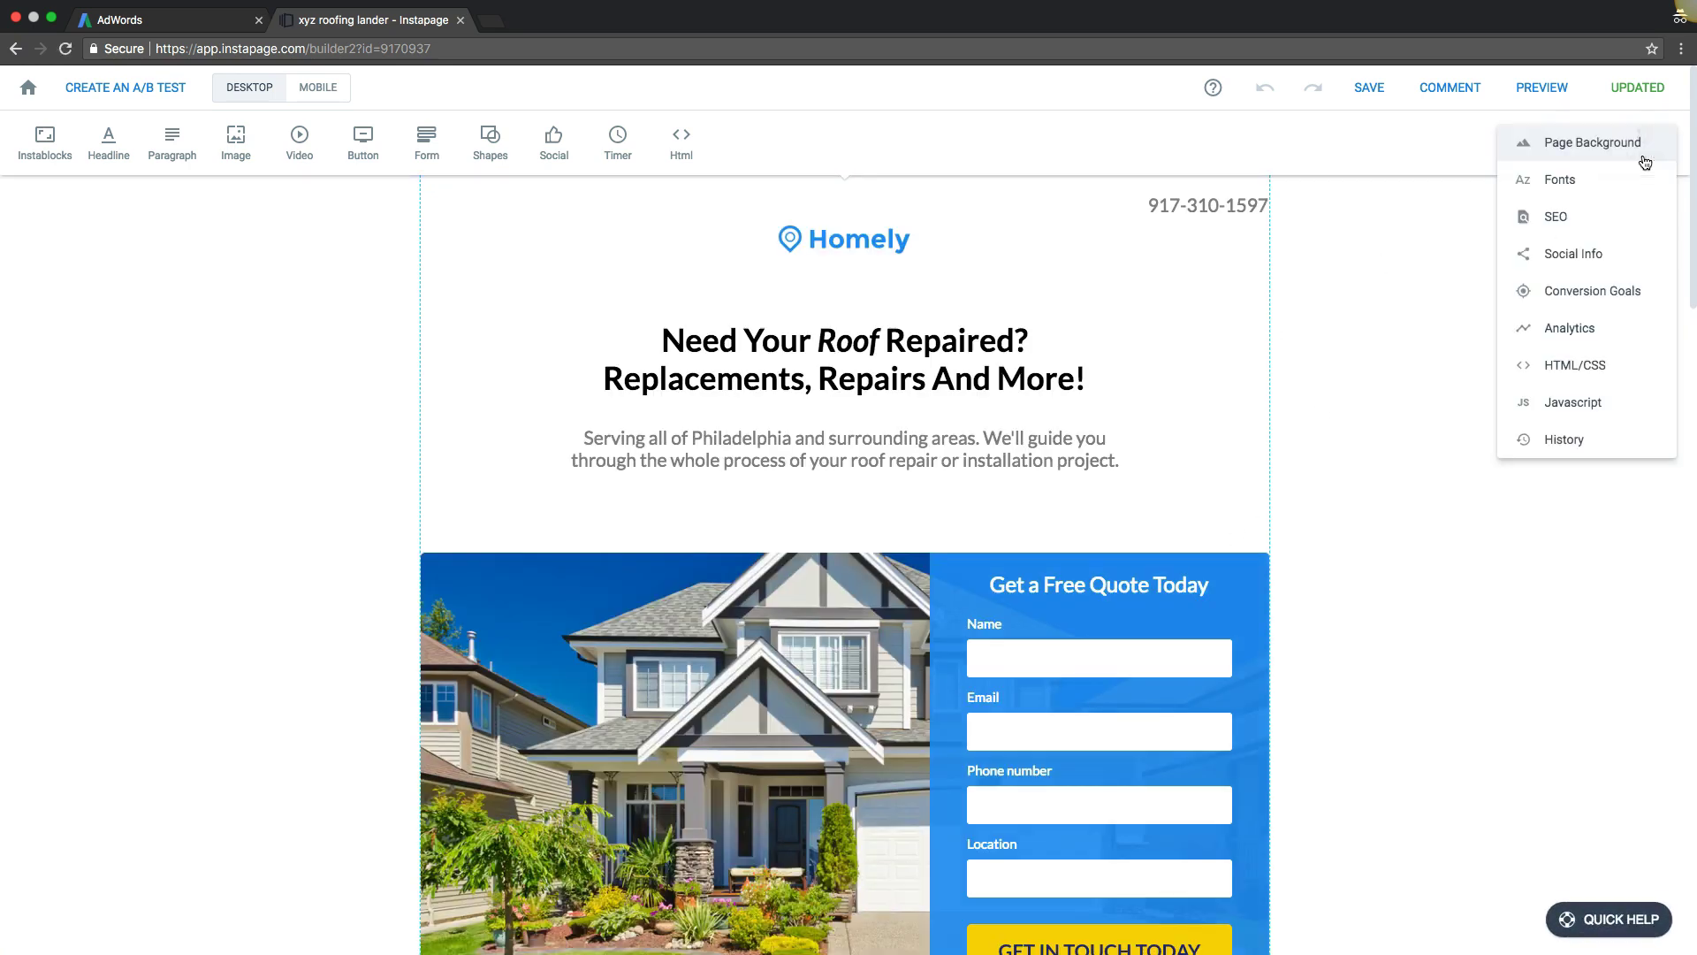
pyautogui.click(1585, 365)
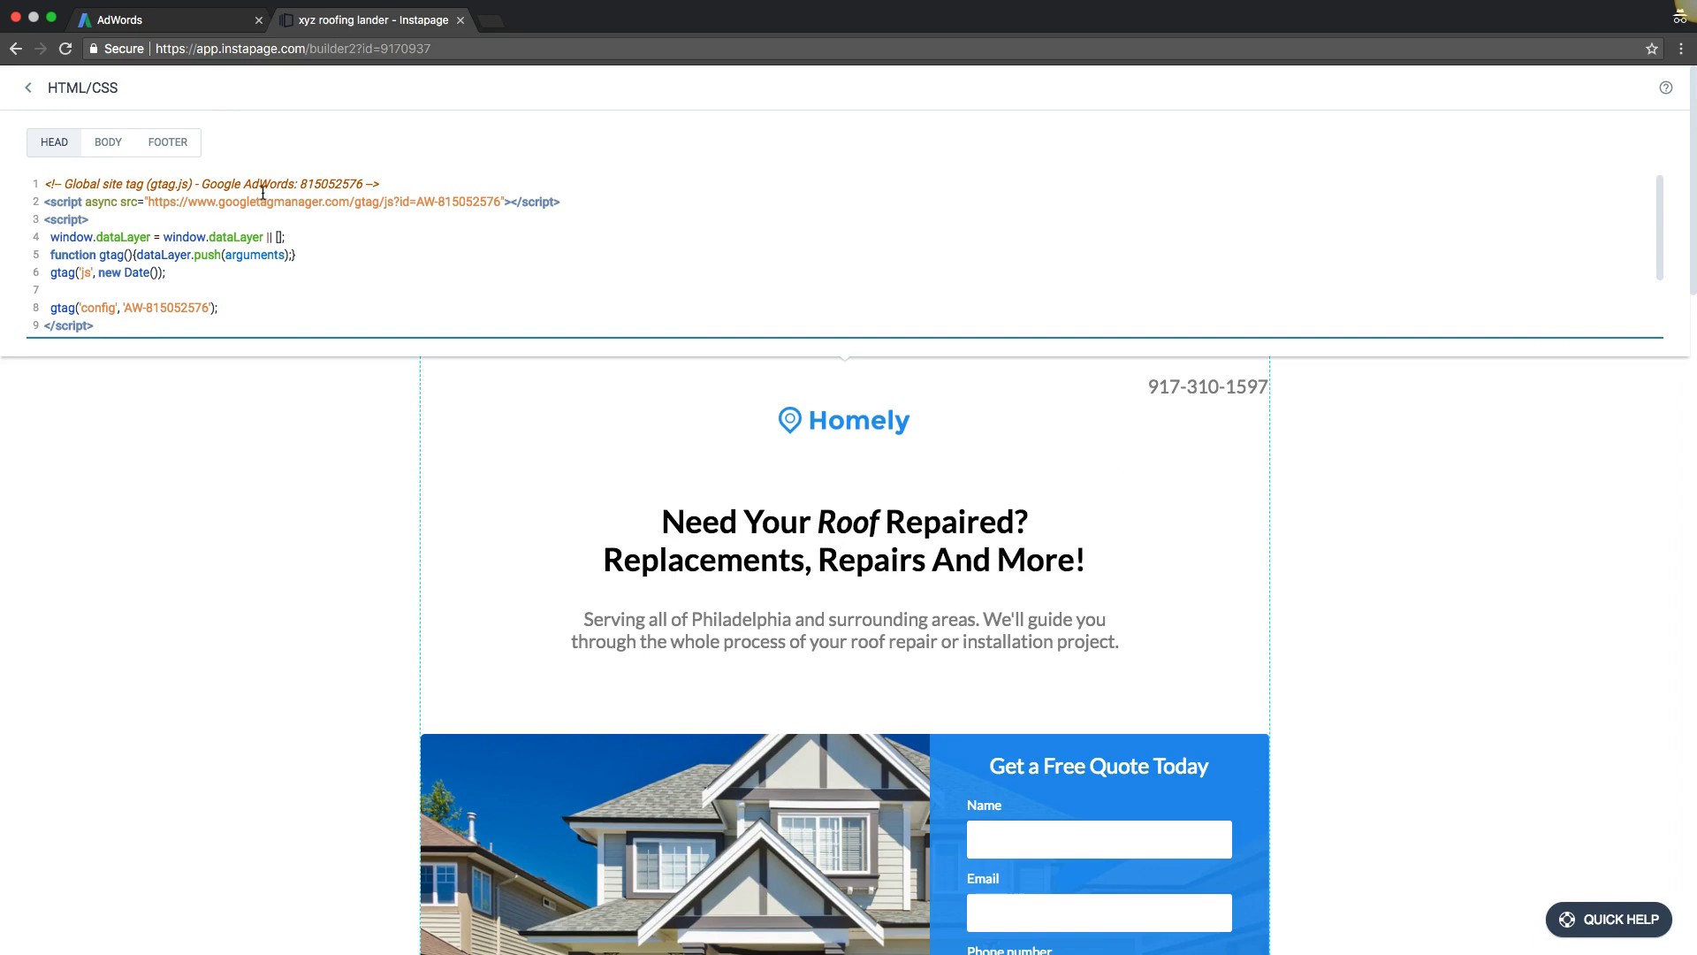
# Replace the head code with the pasted global site tag, starting on line 1
pyautogui.press('super+a')
pyautogui.press('super+c')
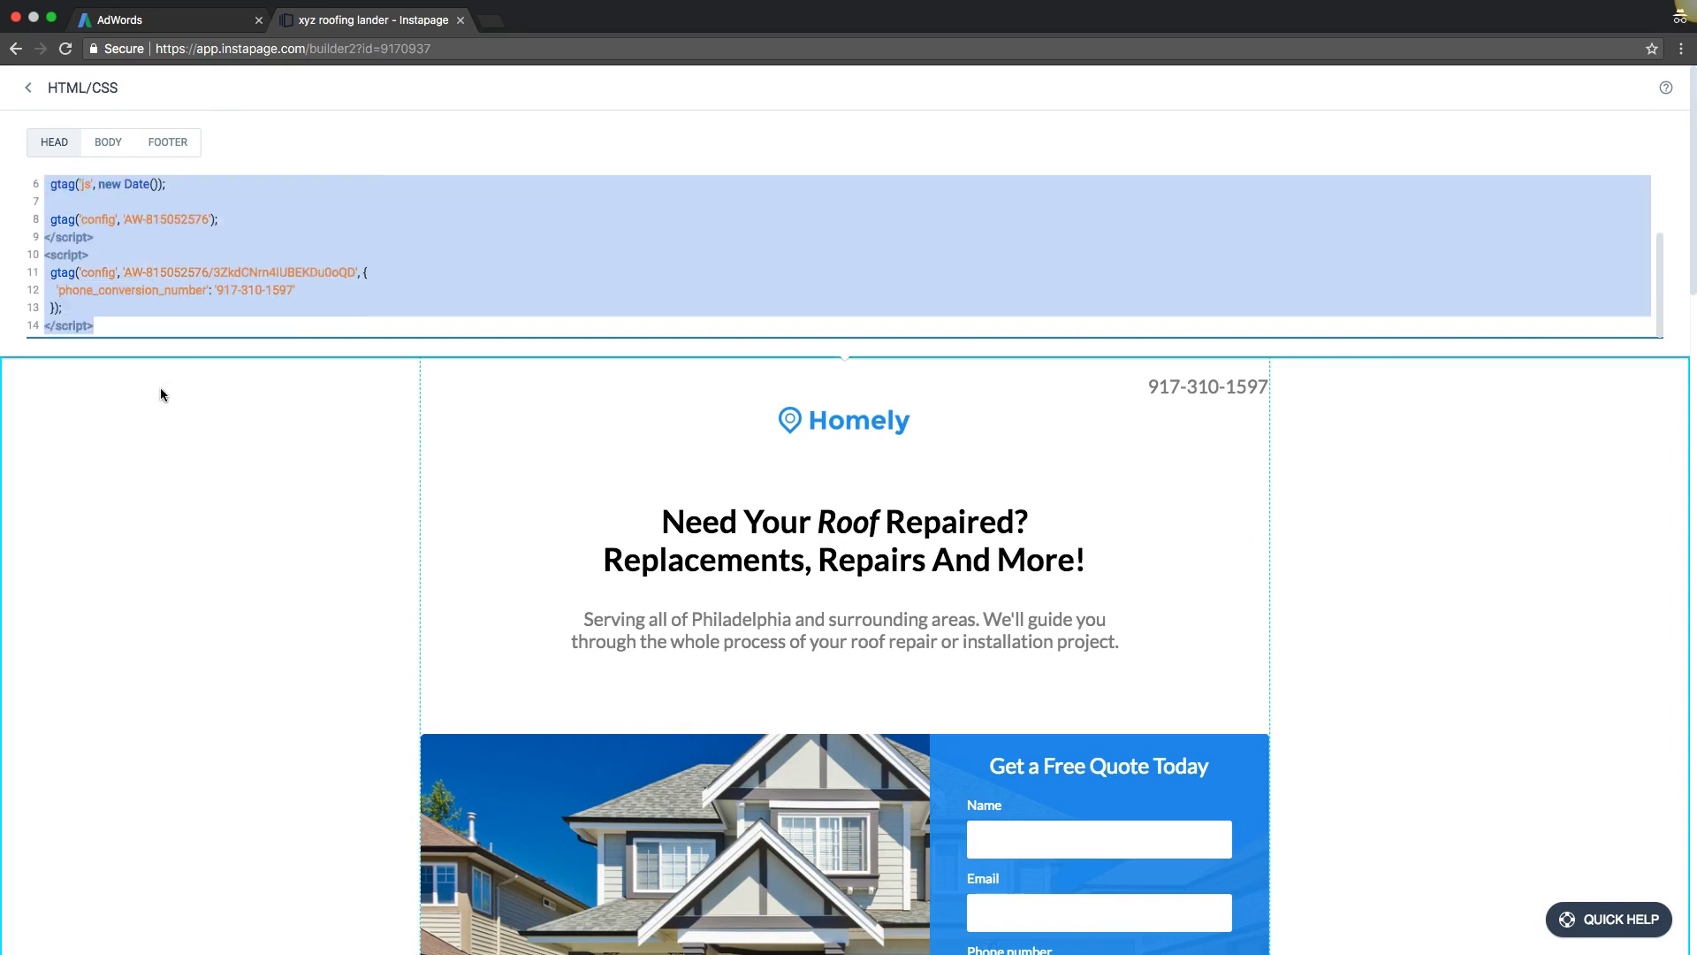
pyautogui.press('BackSpace')
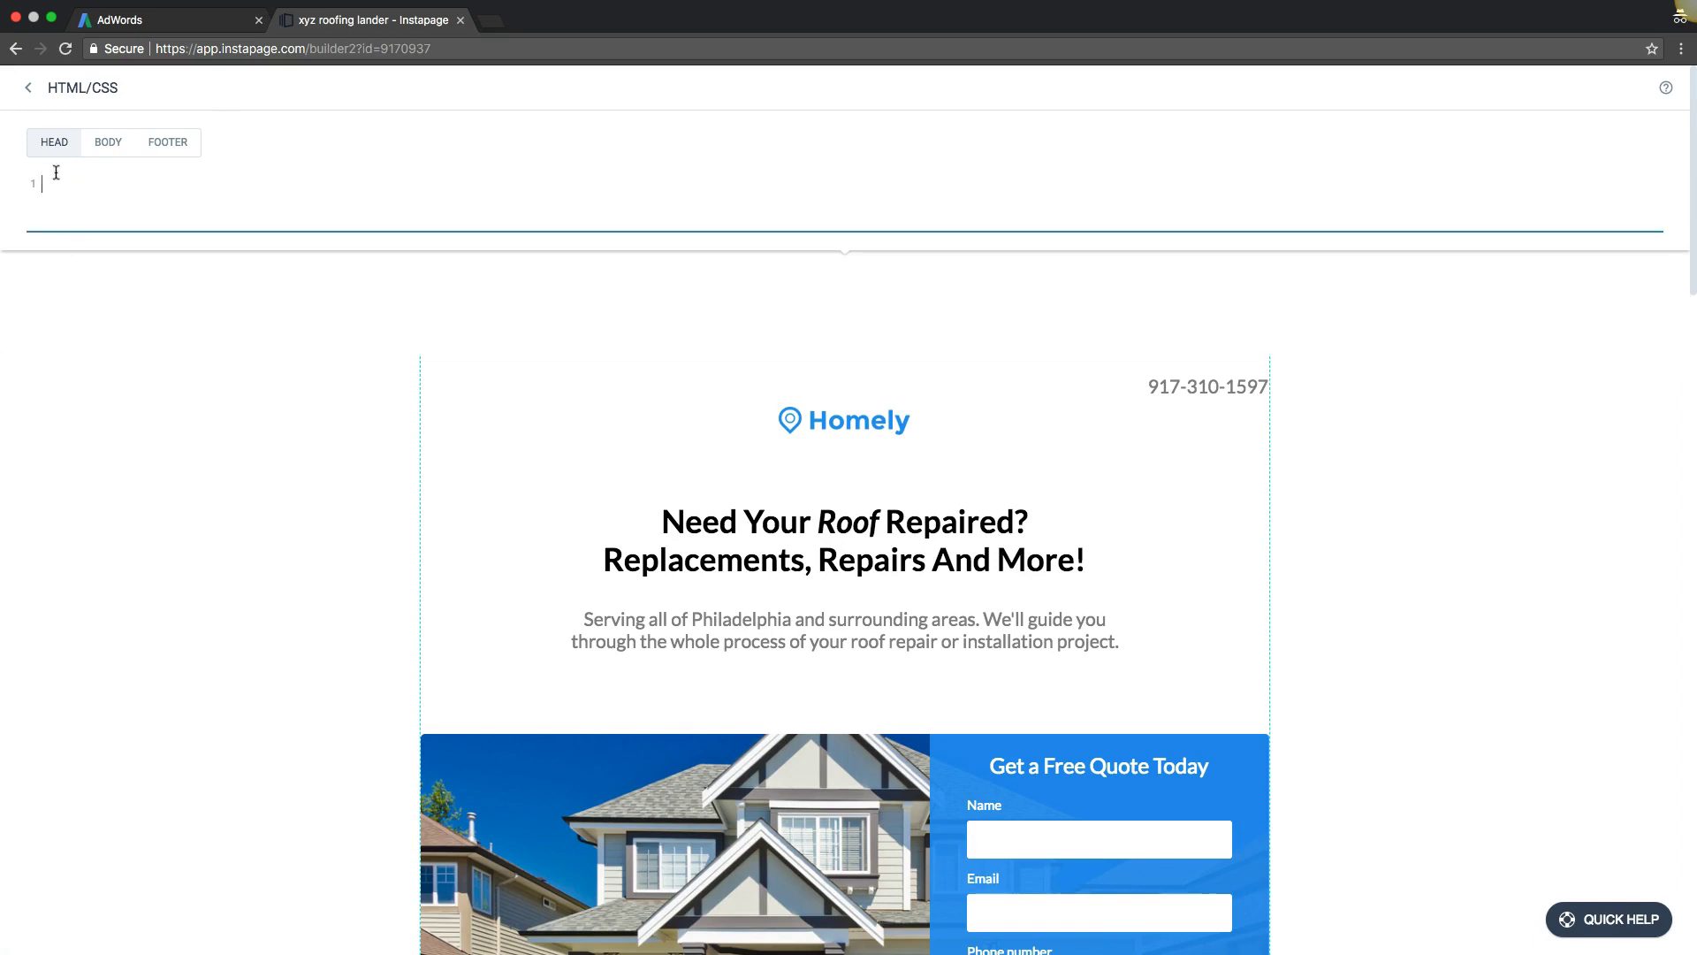
pyautogui.press('super+v')
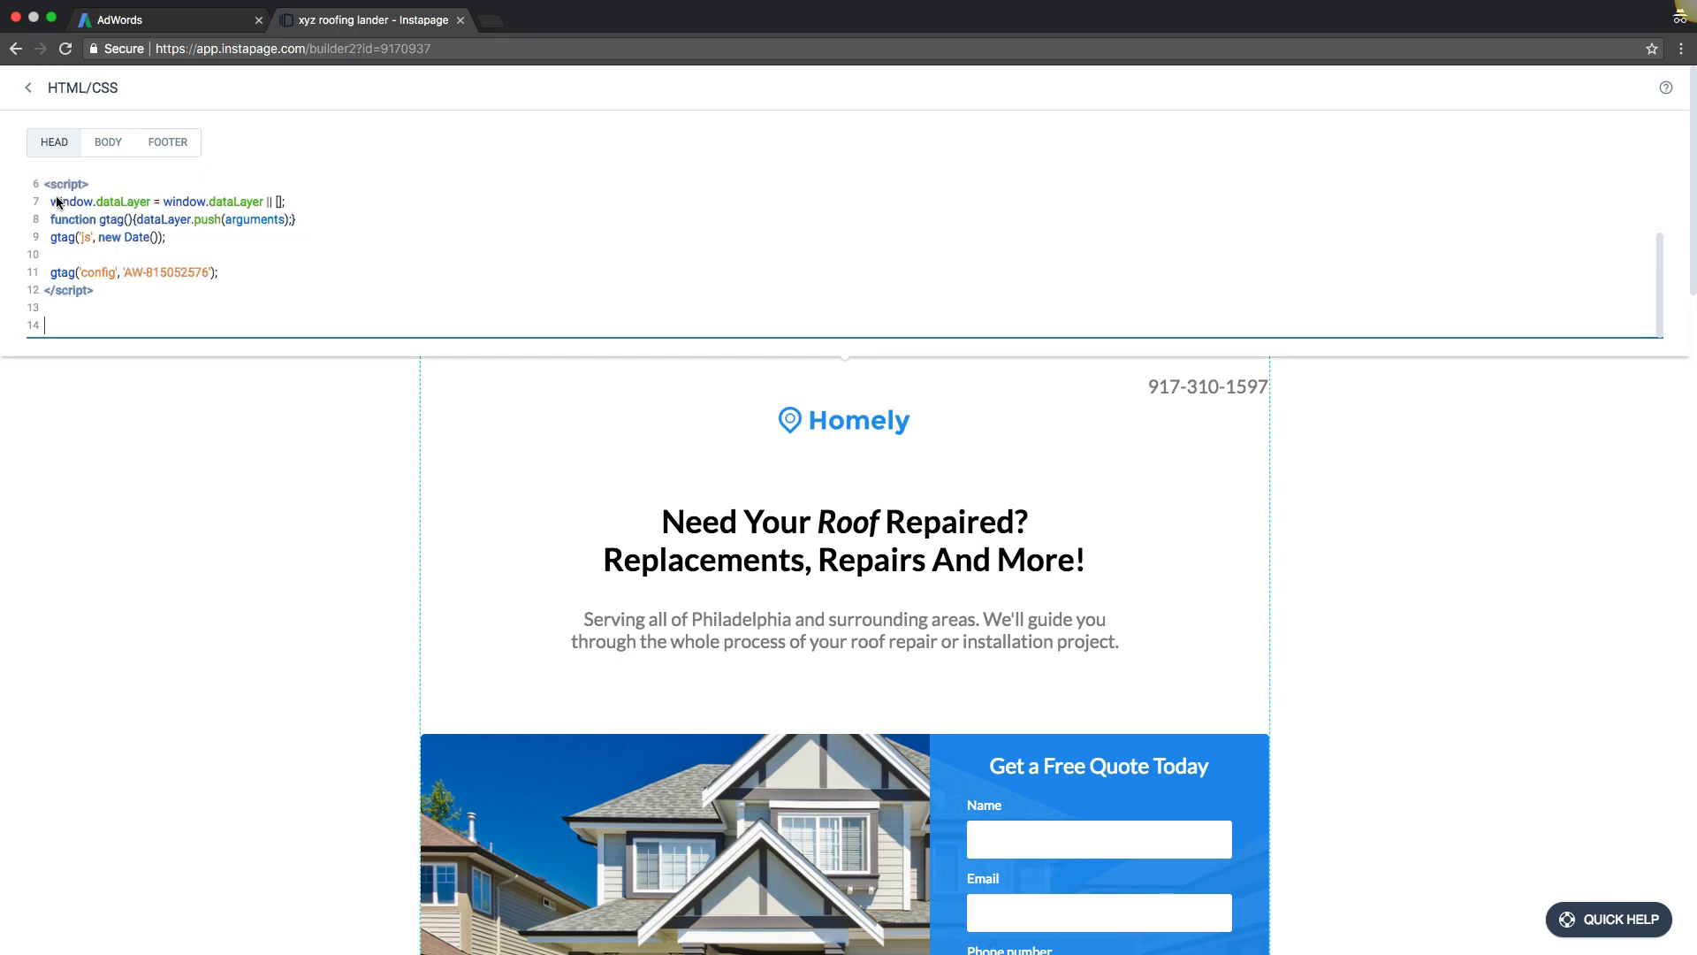
pyautogui.scroll(3, 137, 217)
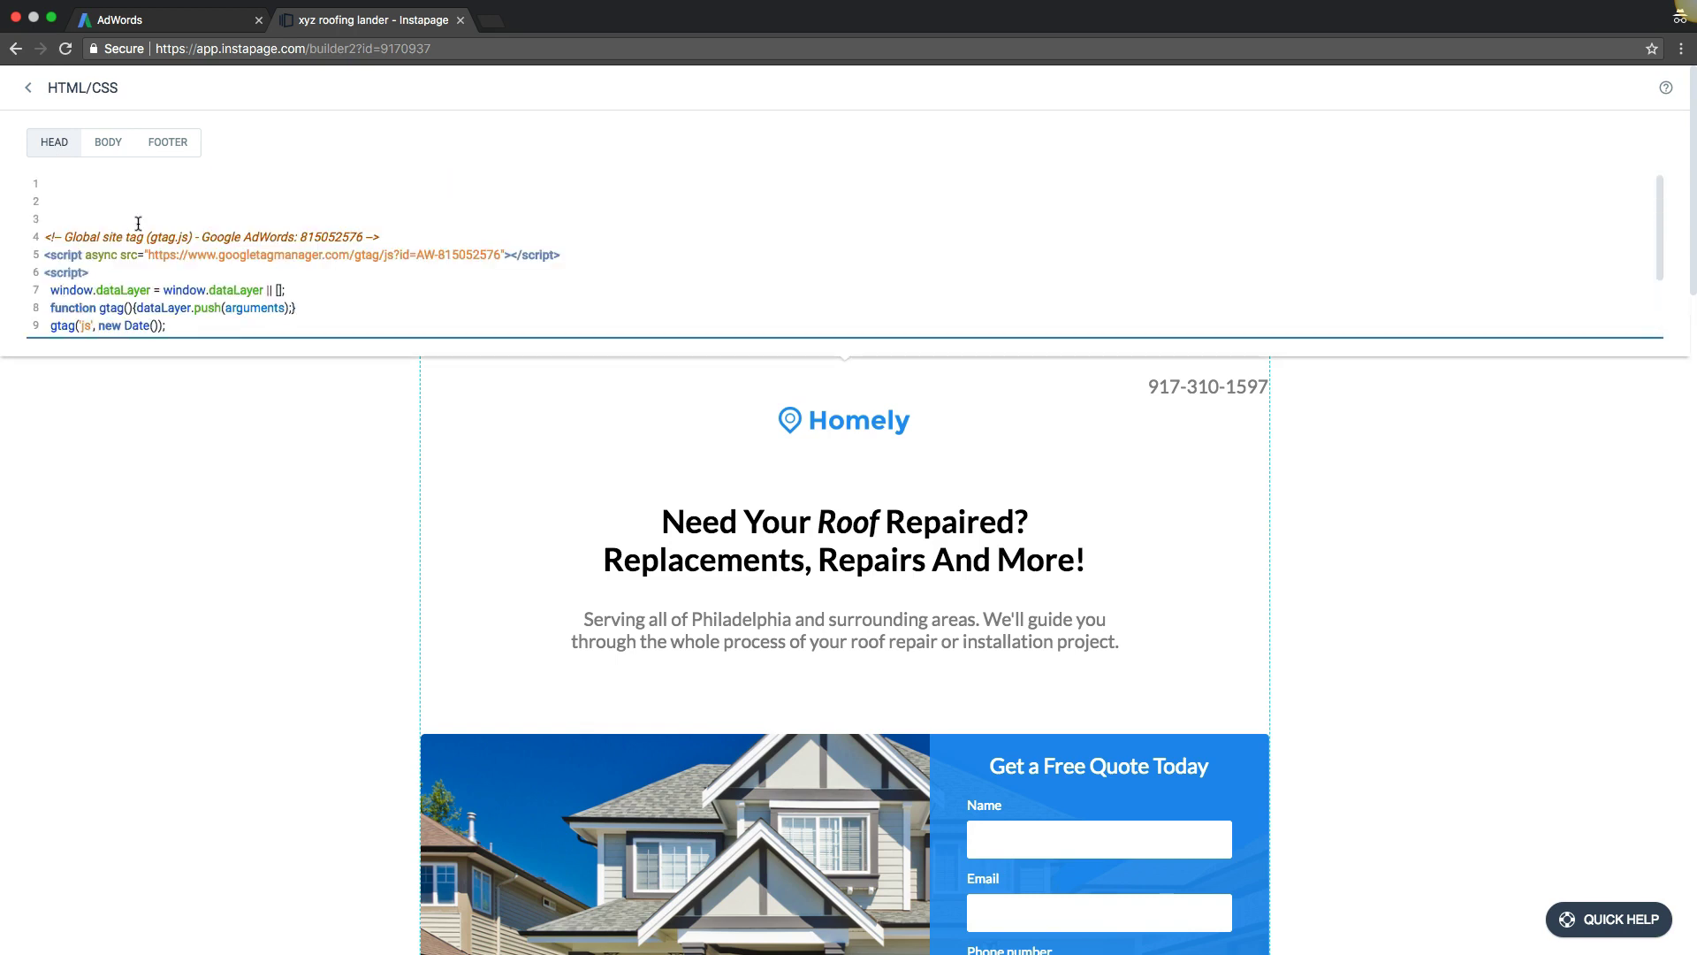
pyautogui.click(43, 236)
pyautogui.press('BackSpace')
pyautogui.press('BackSpace')
pyautogui.press('BackSpace')
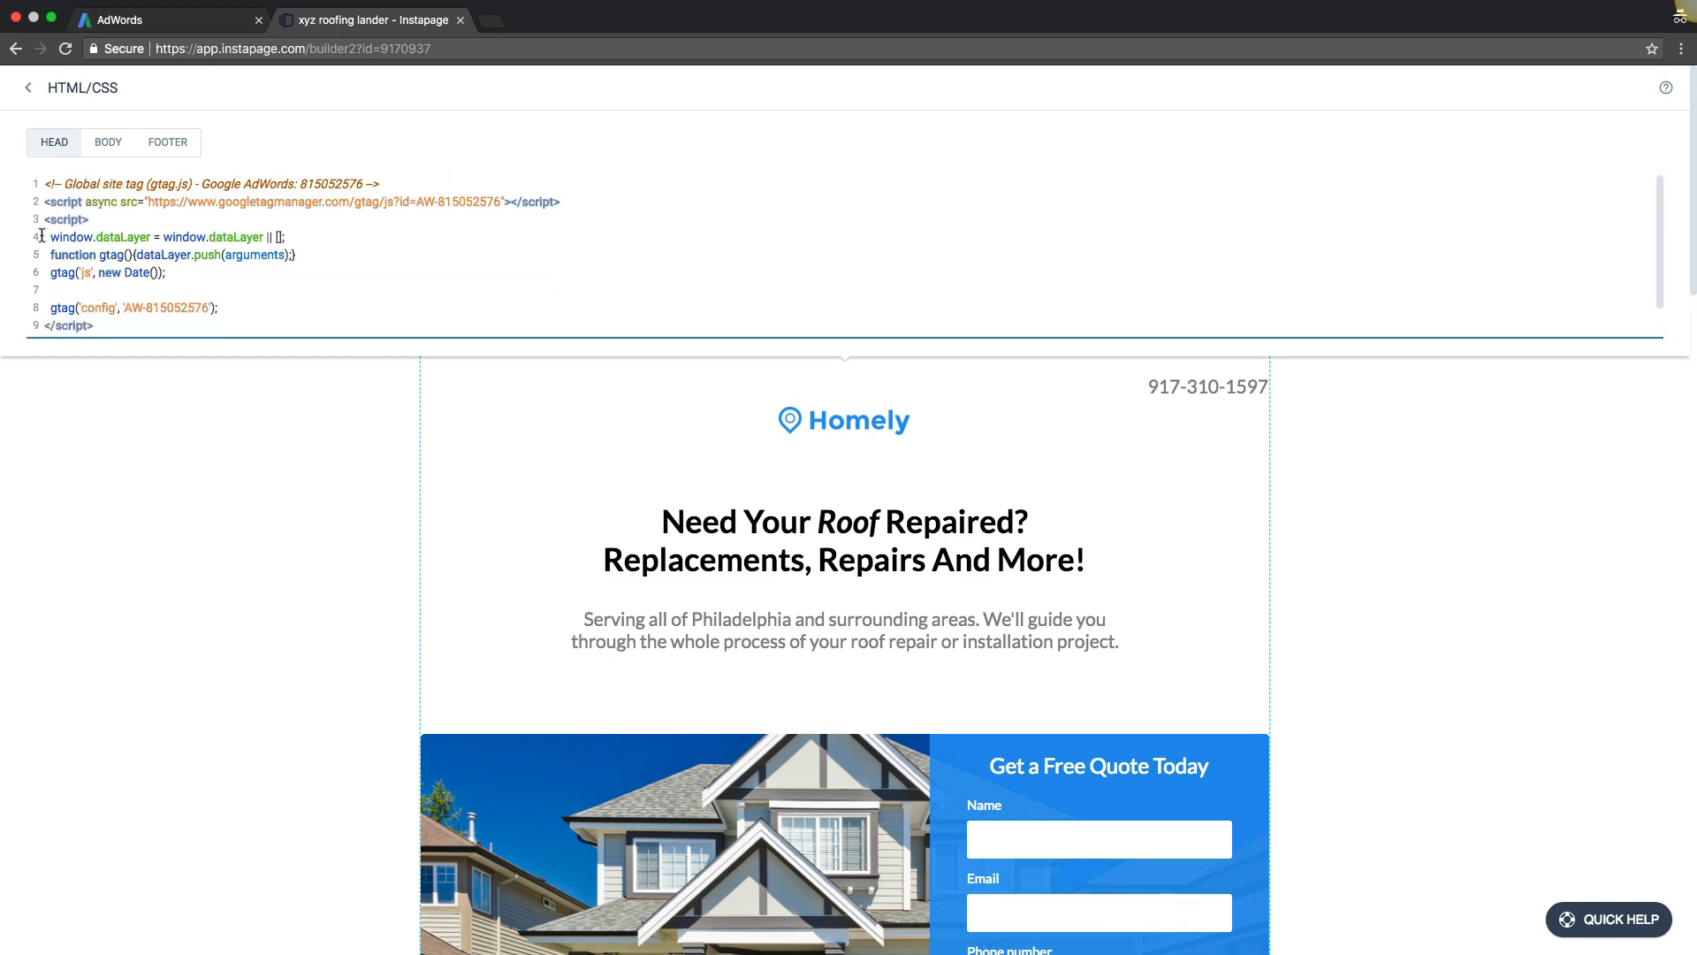
# Publish the updated lander live and return to Google AdWords
pyautogui.click(292, 530)
pyautogui.click(1648, 93)
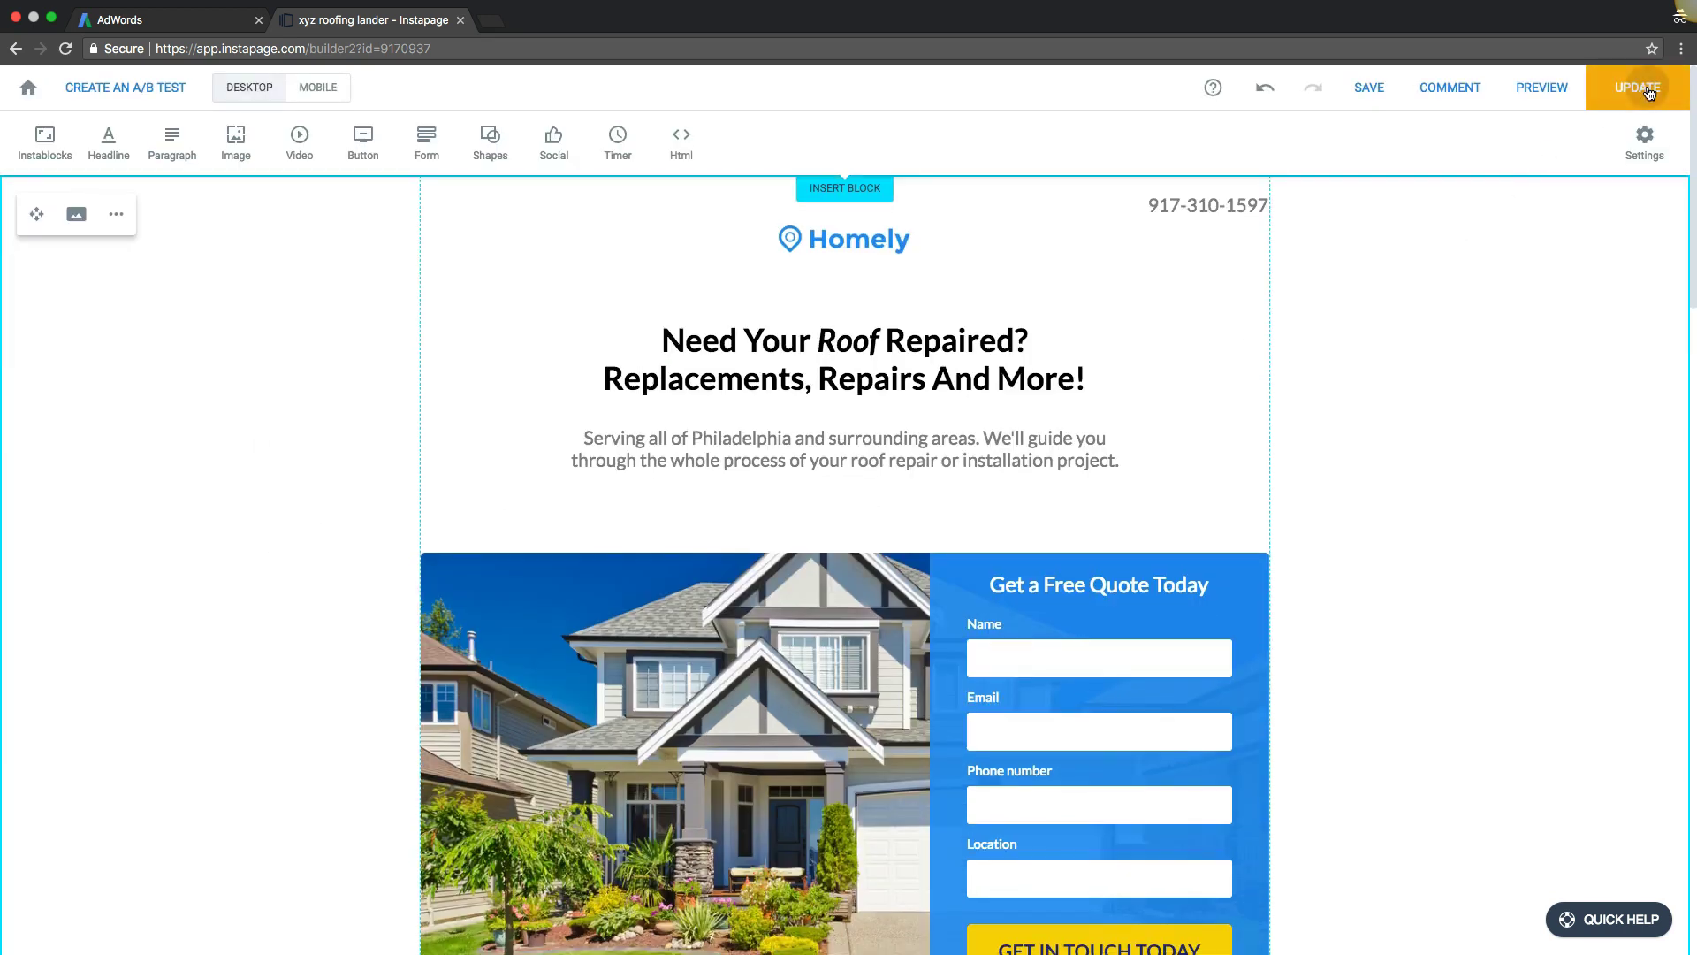
pyautogui.click(981, 555)
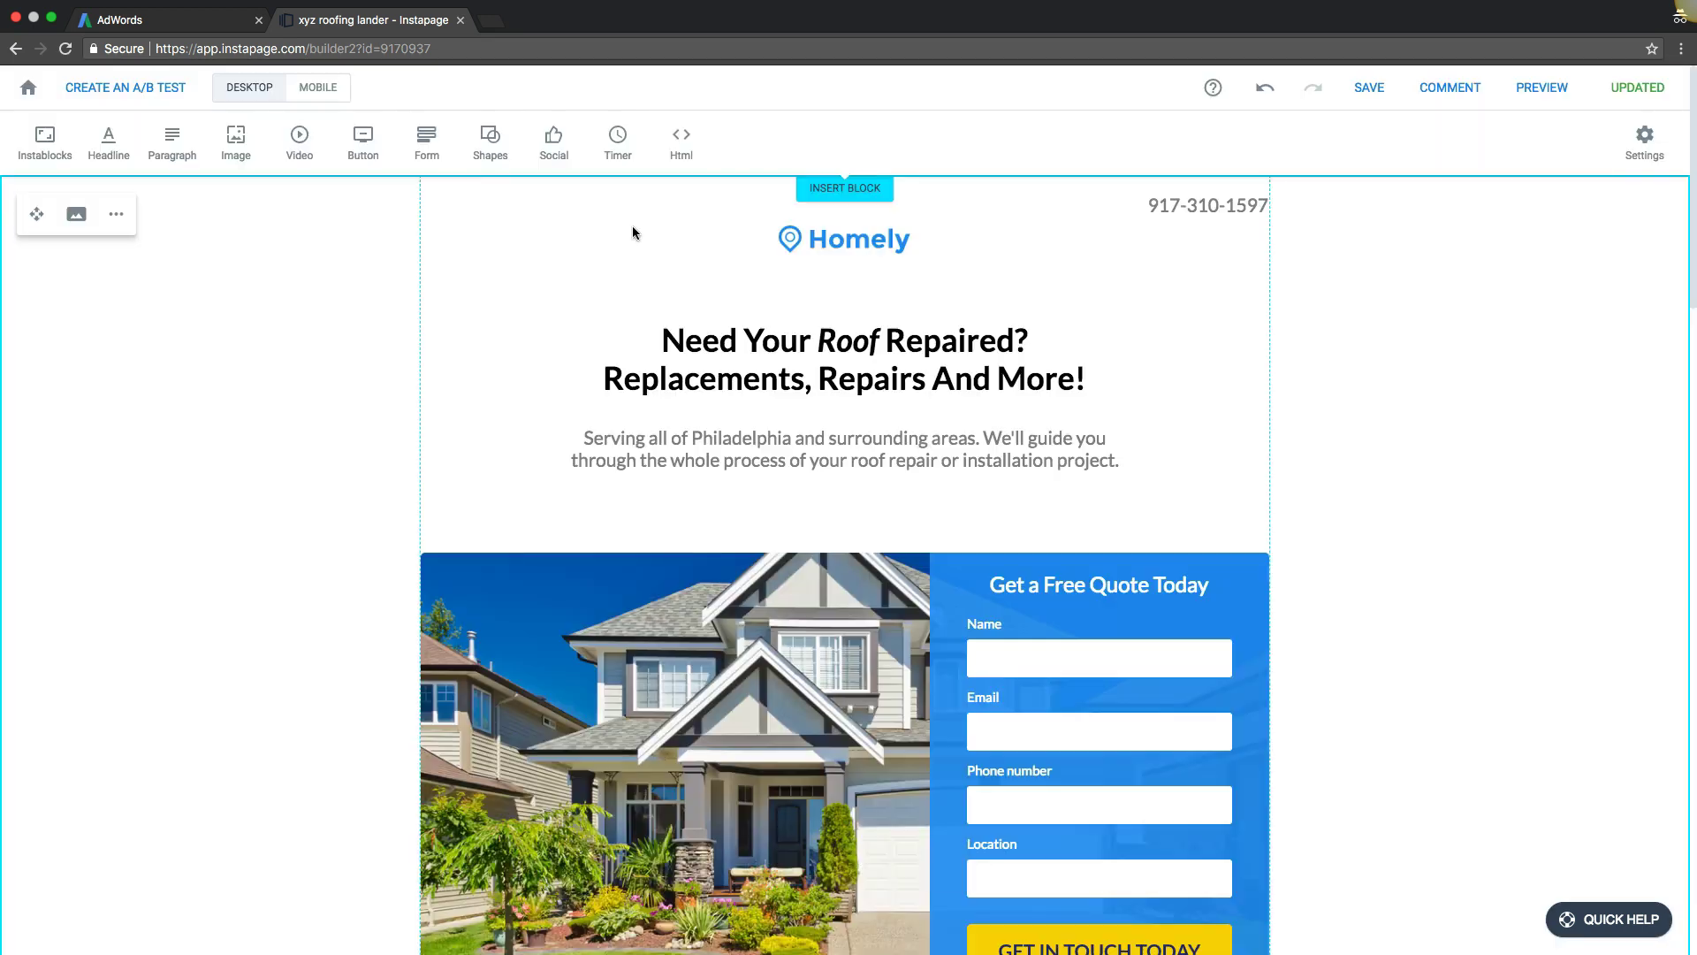
pyautogui.click(187, 23)
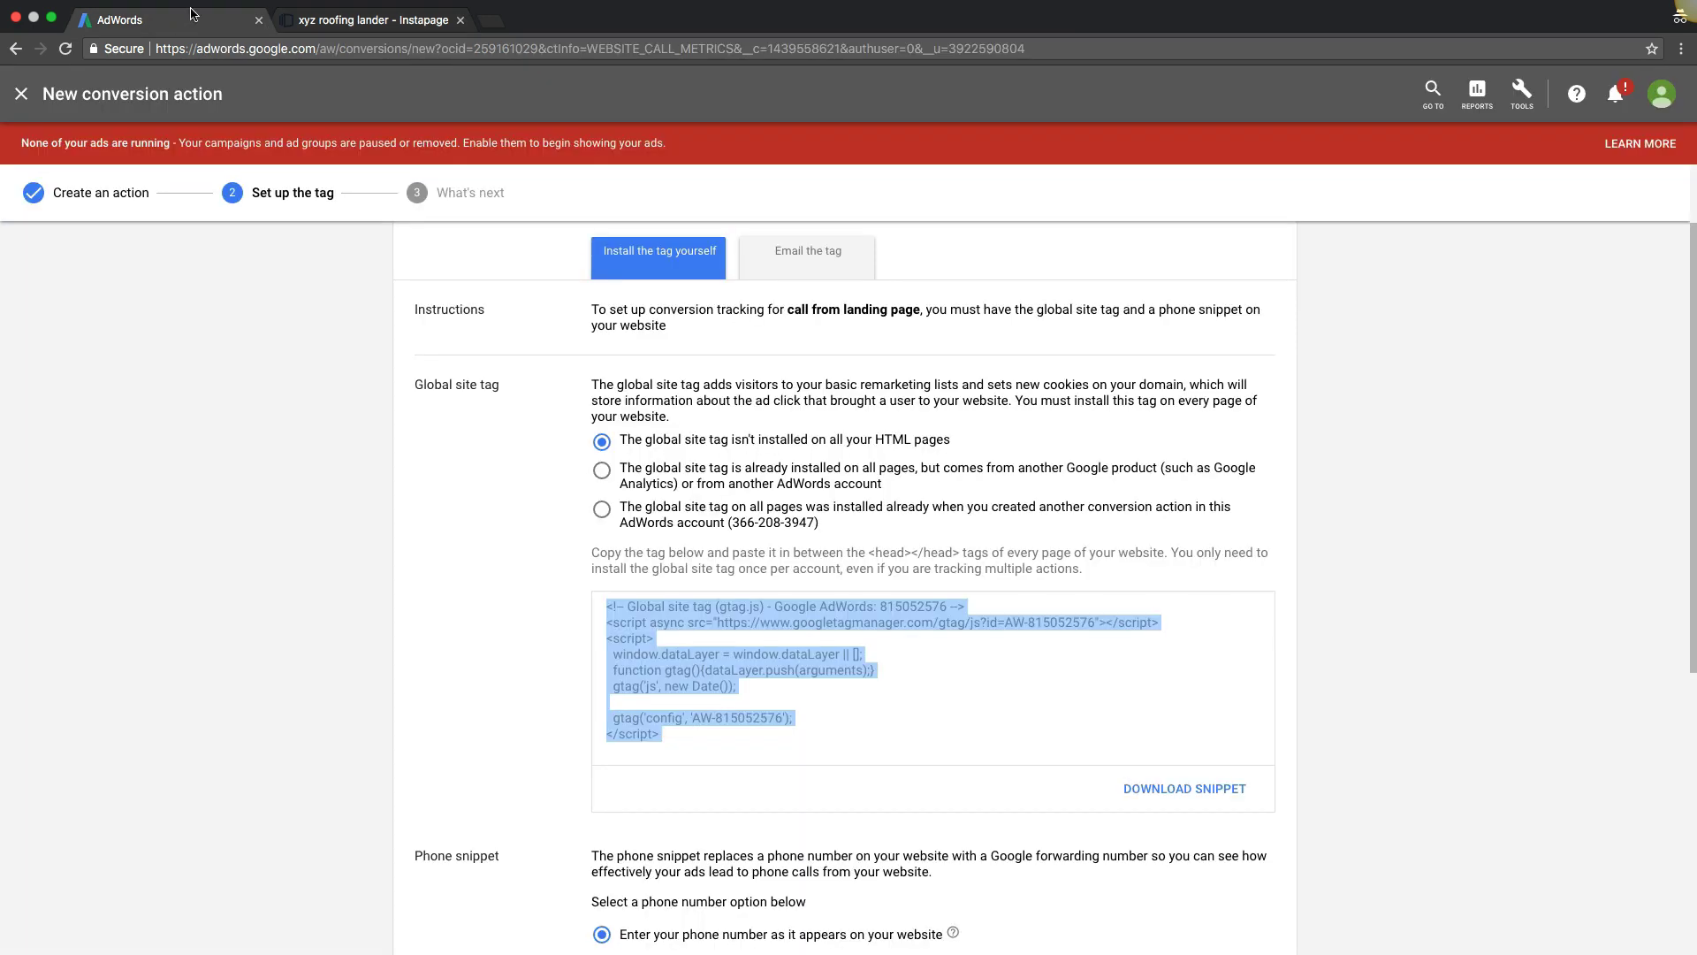
# Scroll down to the Phone snippet section and place the cursor in its empty phone number field
pyautogui.click(419, 500)
pyautogui.scroll(-5, 432, 501)
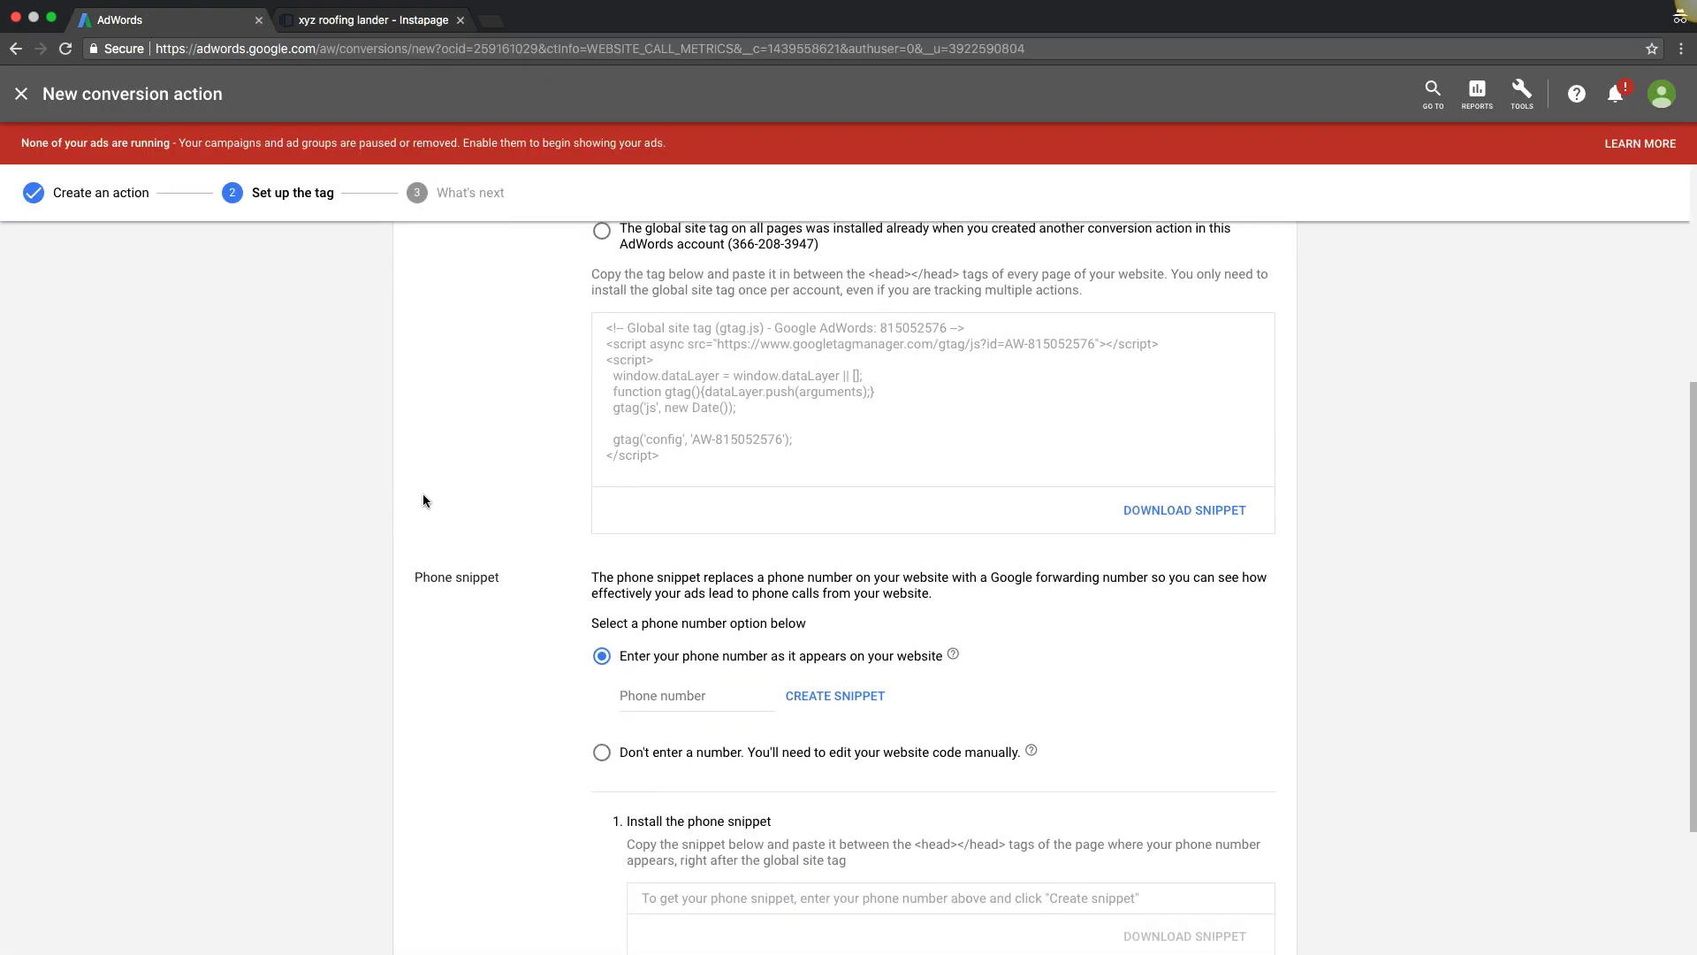
pyautogui.scroll(-2, 426, 501)
pyautogui.click(652, 504)
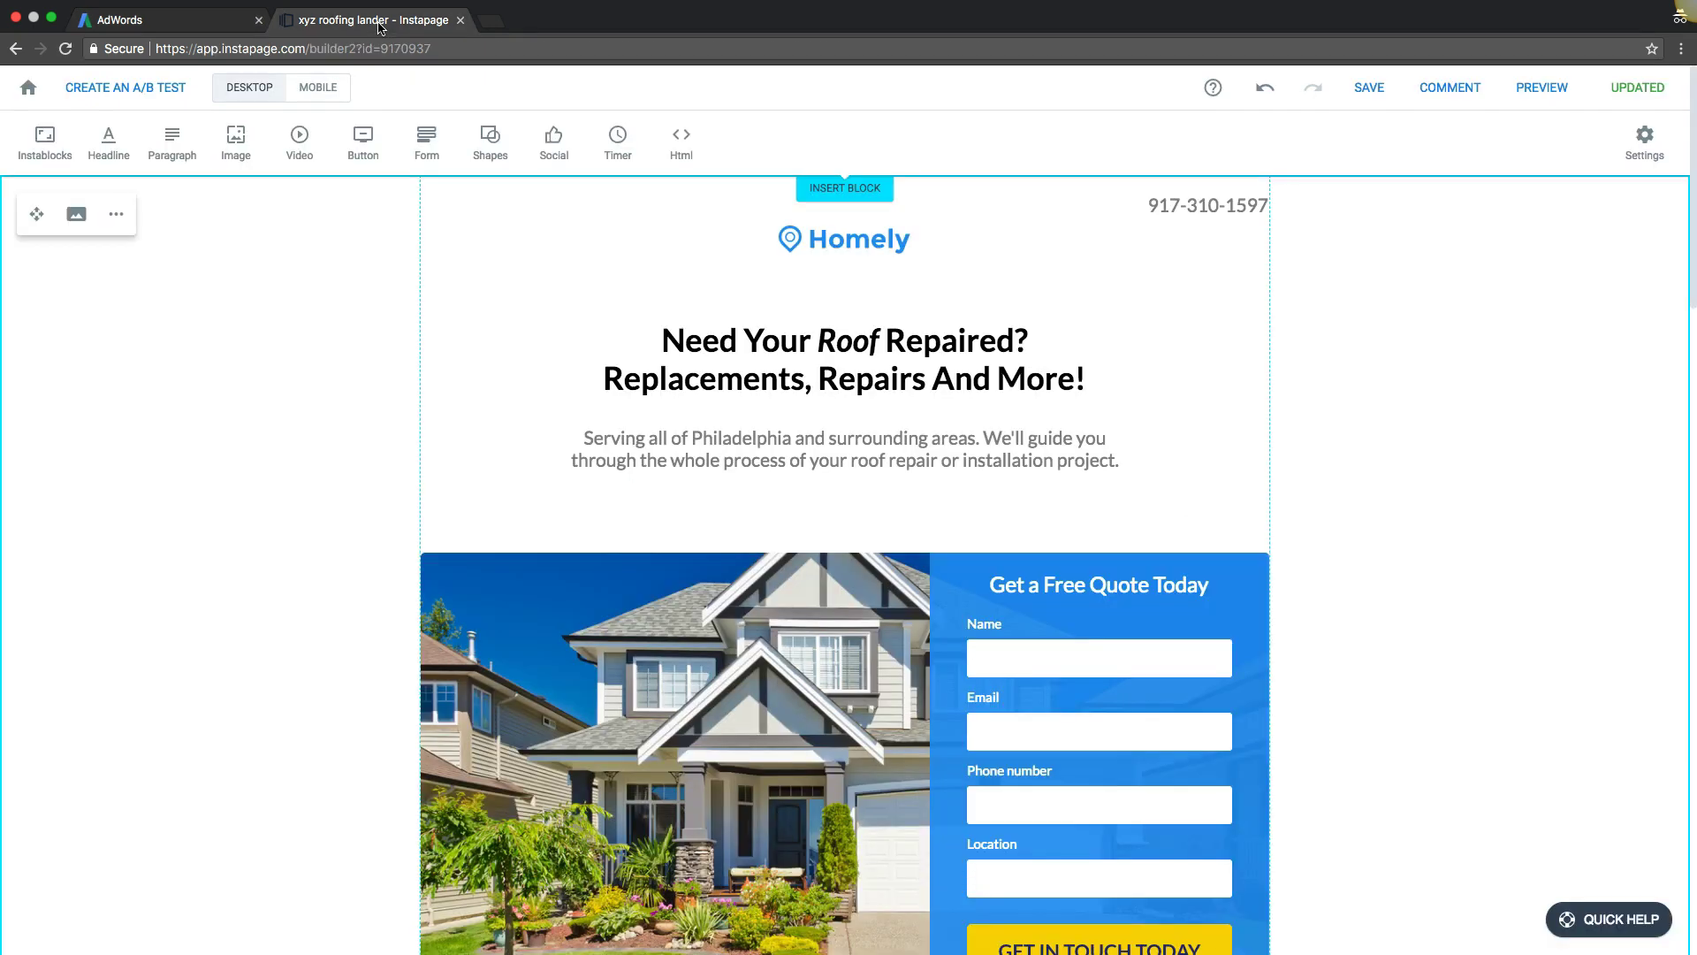
pyautogui.click(380, 21)
pyautogui.doubleClick(1232, 207)
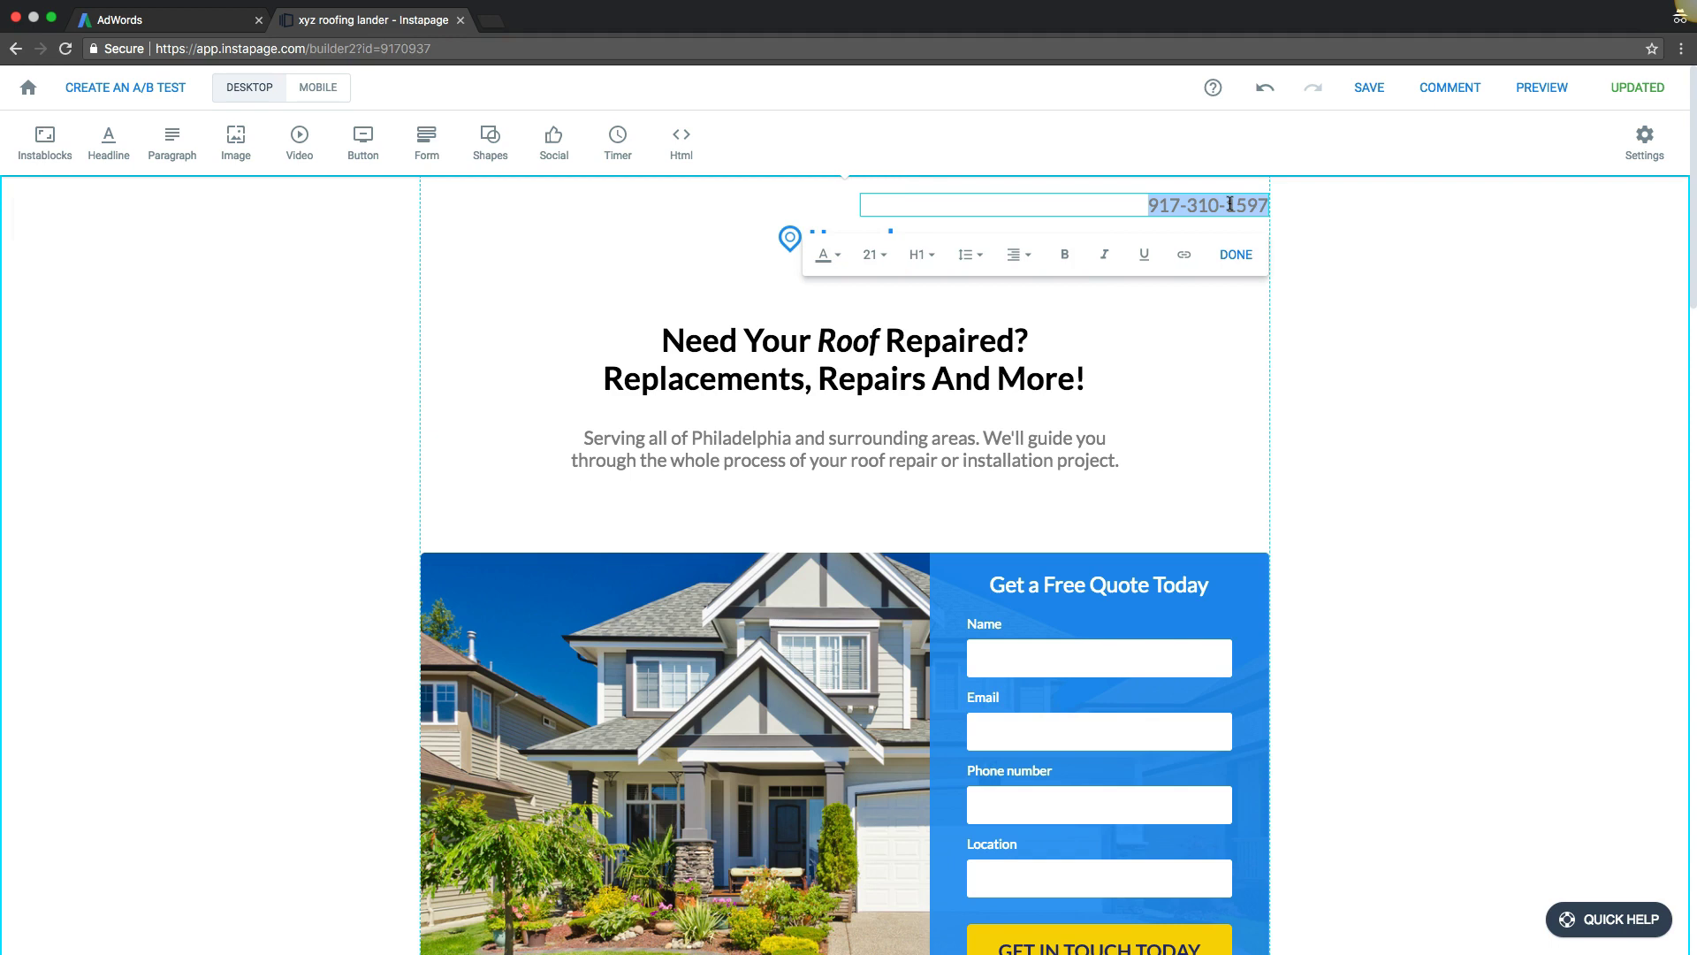
pyautogui.click(1303, 218)
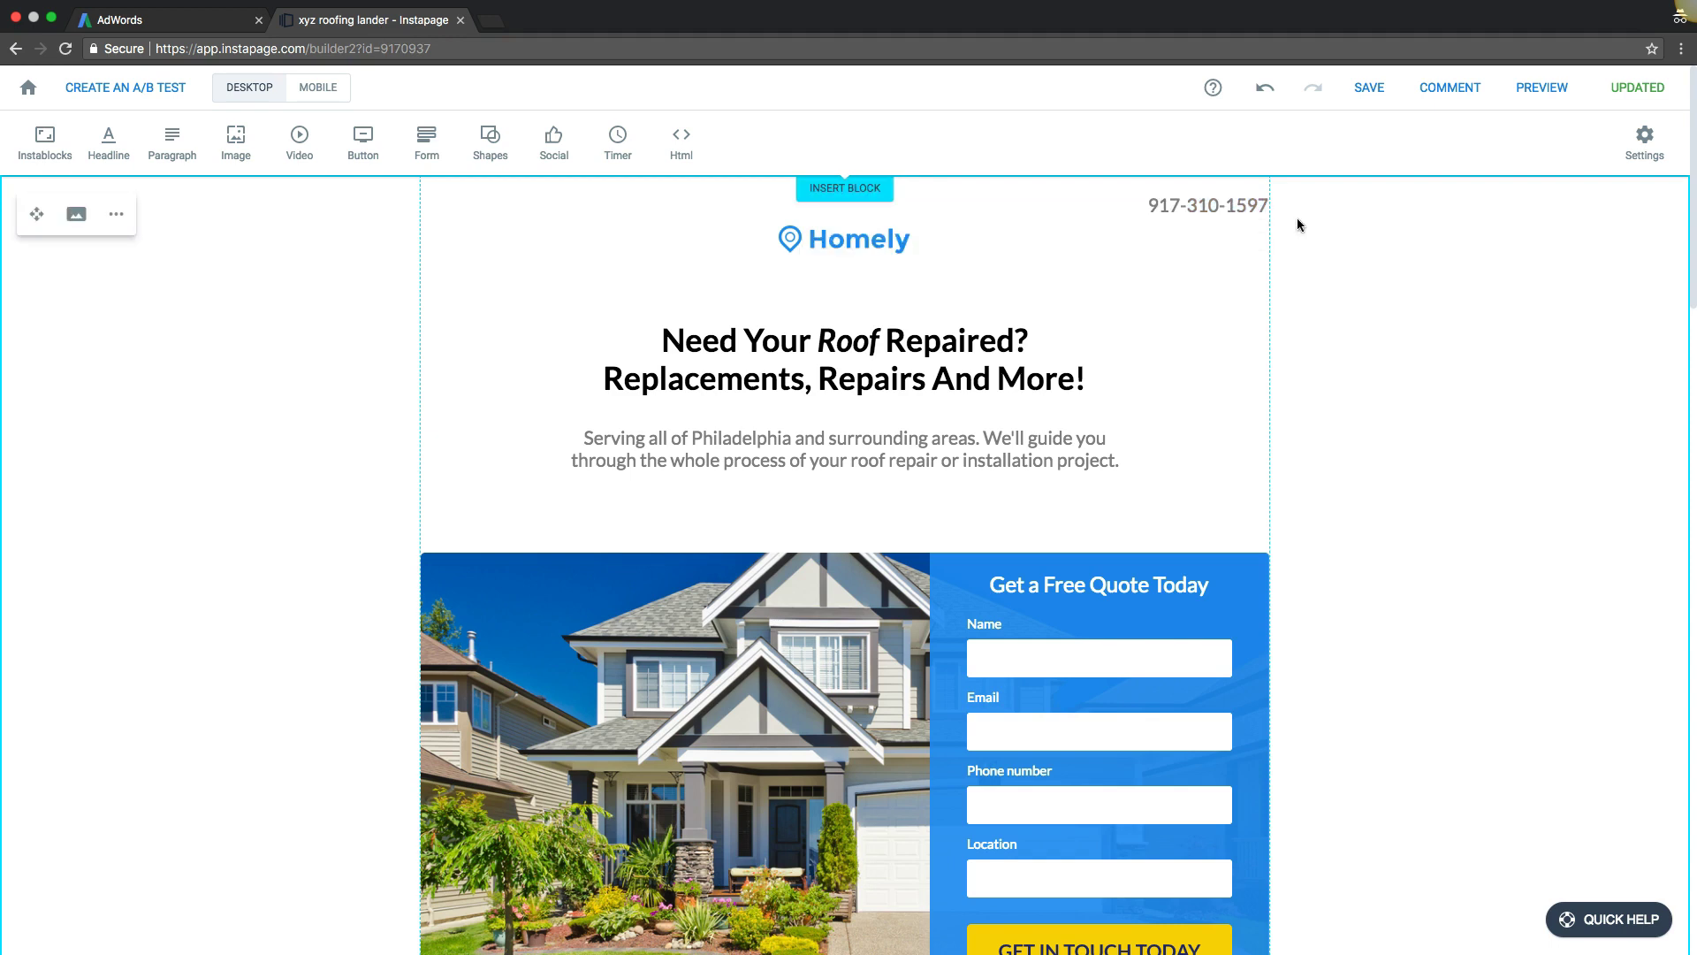
pyautogui.doubleClick(1188, 206)
pyautogui.press('super+c')
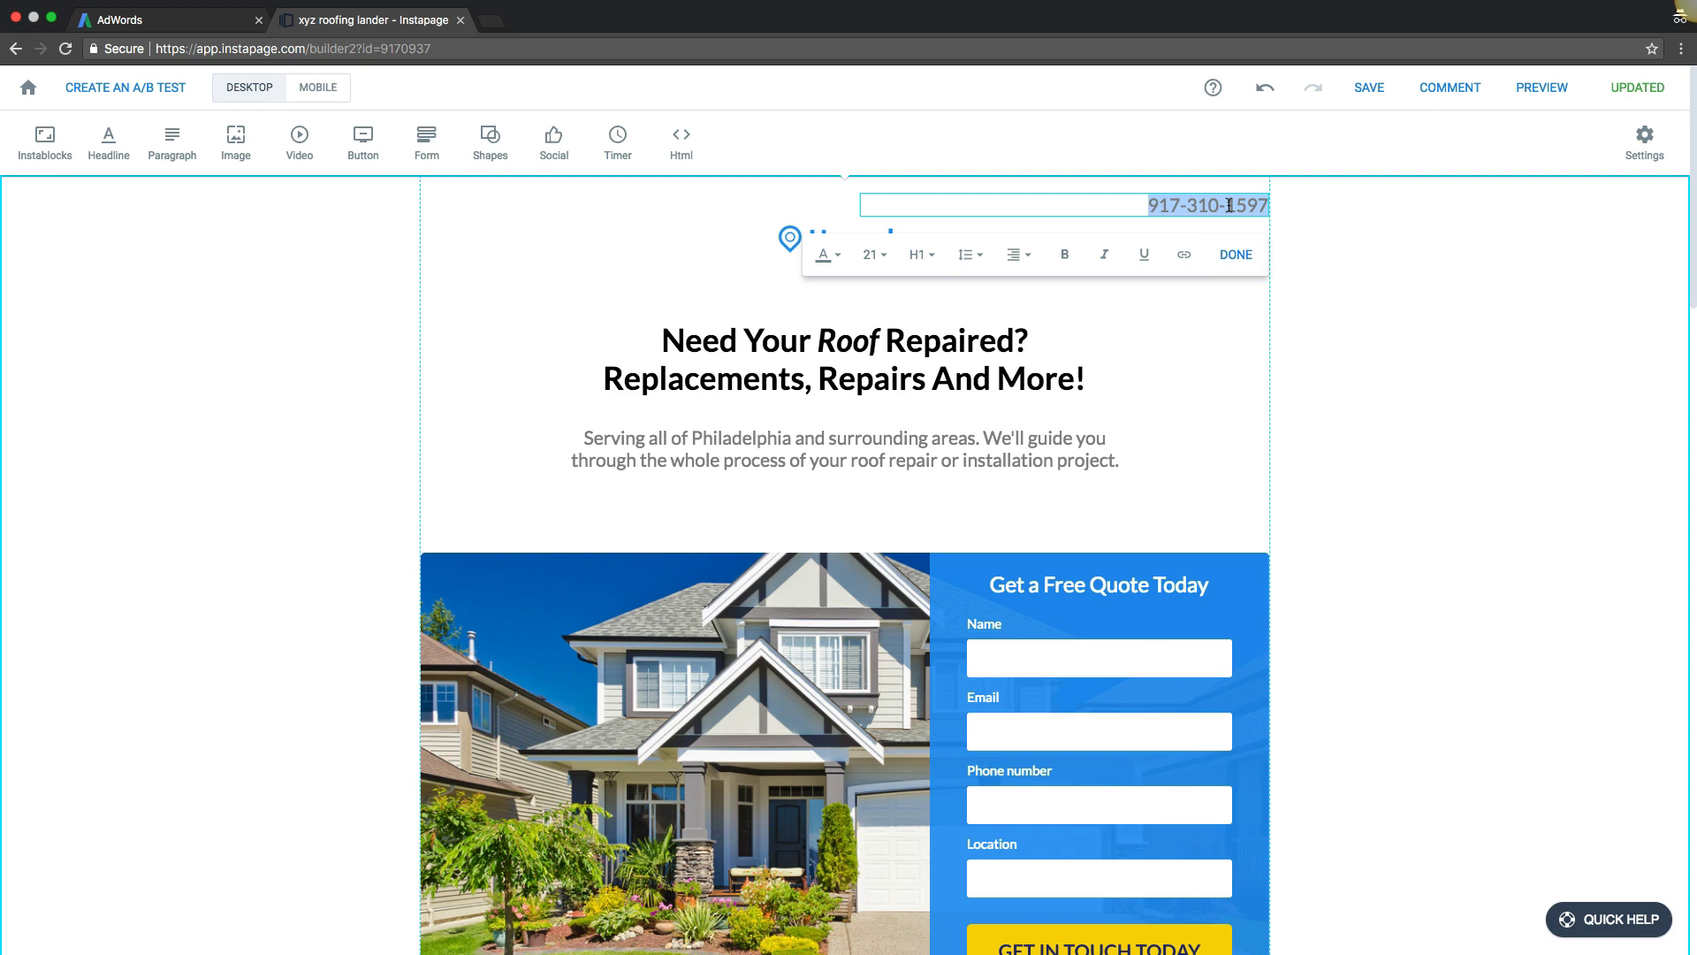
pyautogui.click(1326, 348)
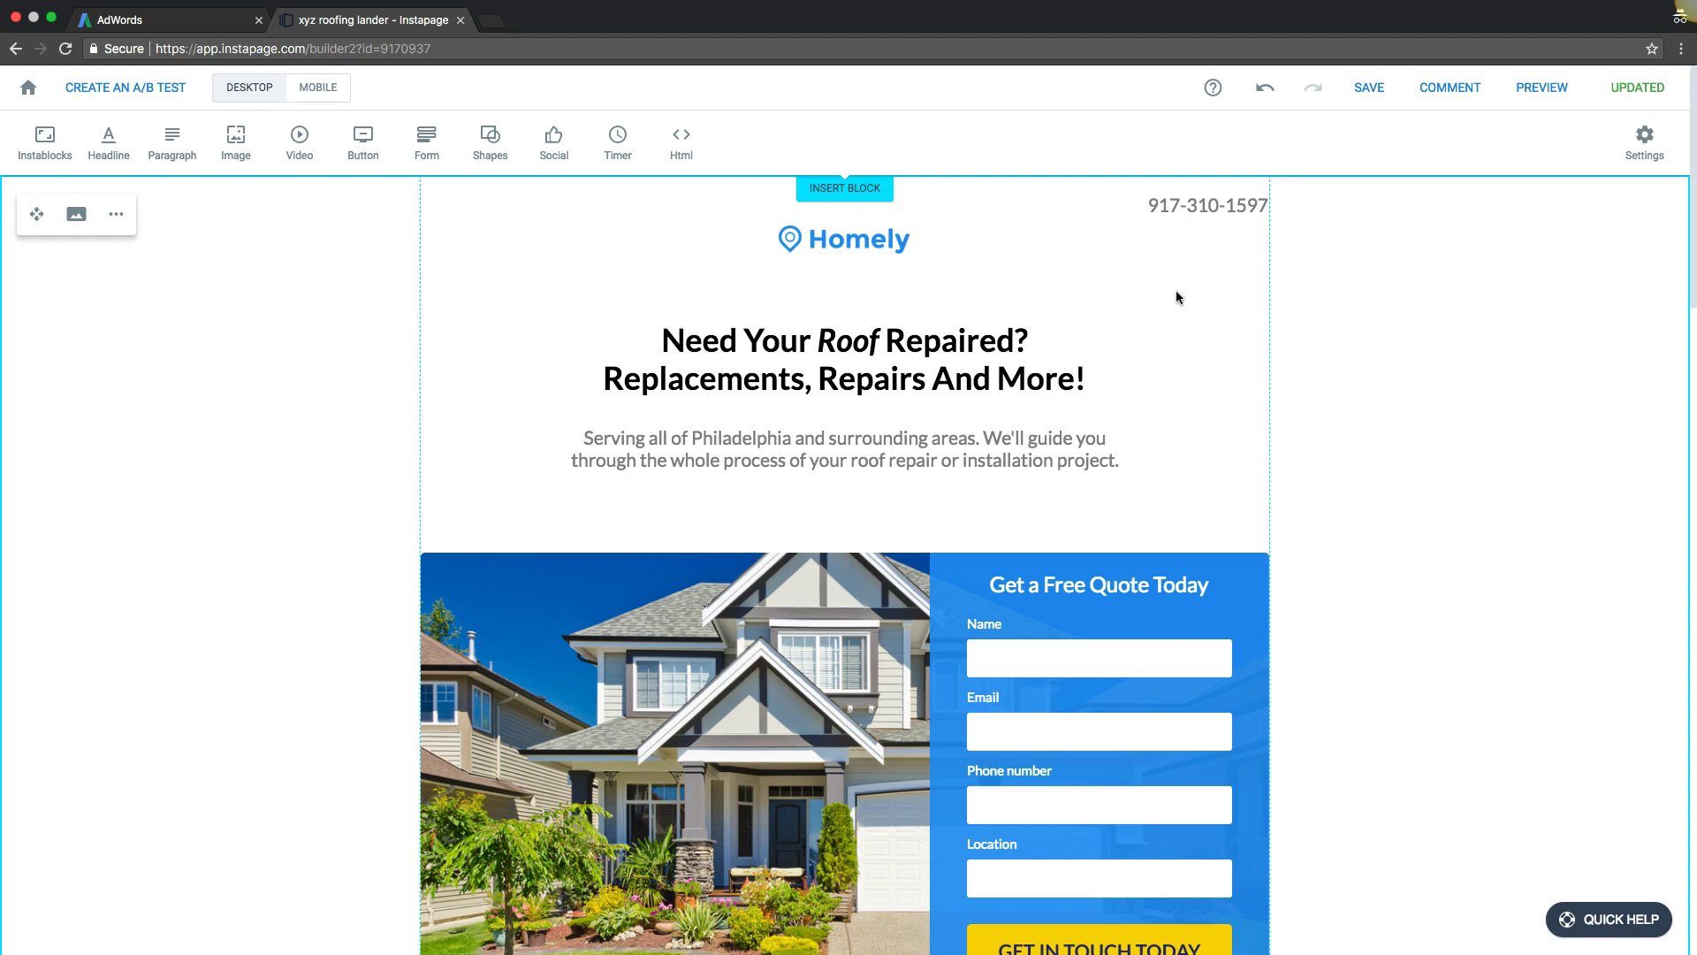
pyautogui.click(124, 22)
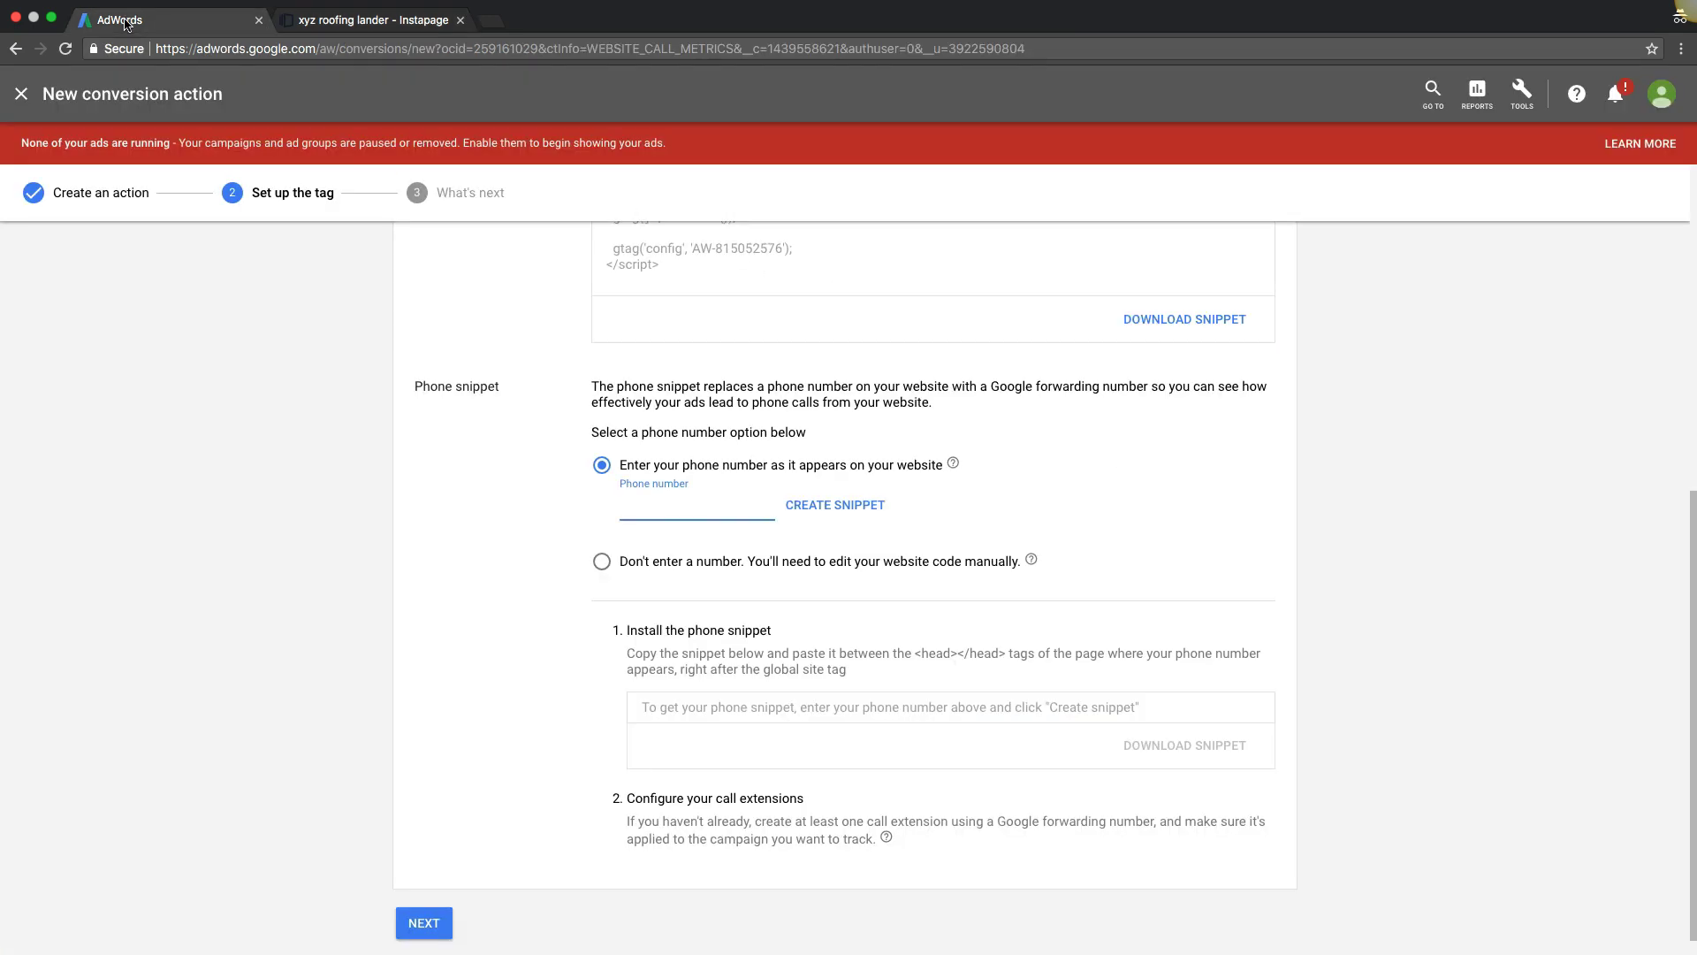
pyautogui.click(641, 500)
pyautogui.press('super+v')
pyautogui.click(811, 505)
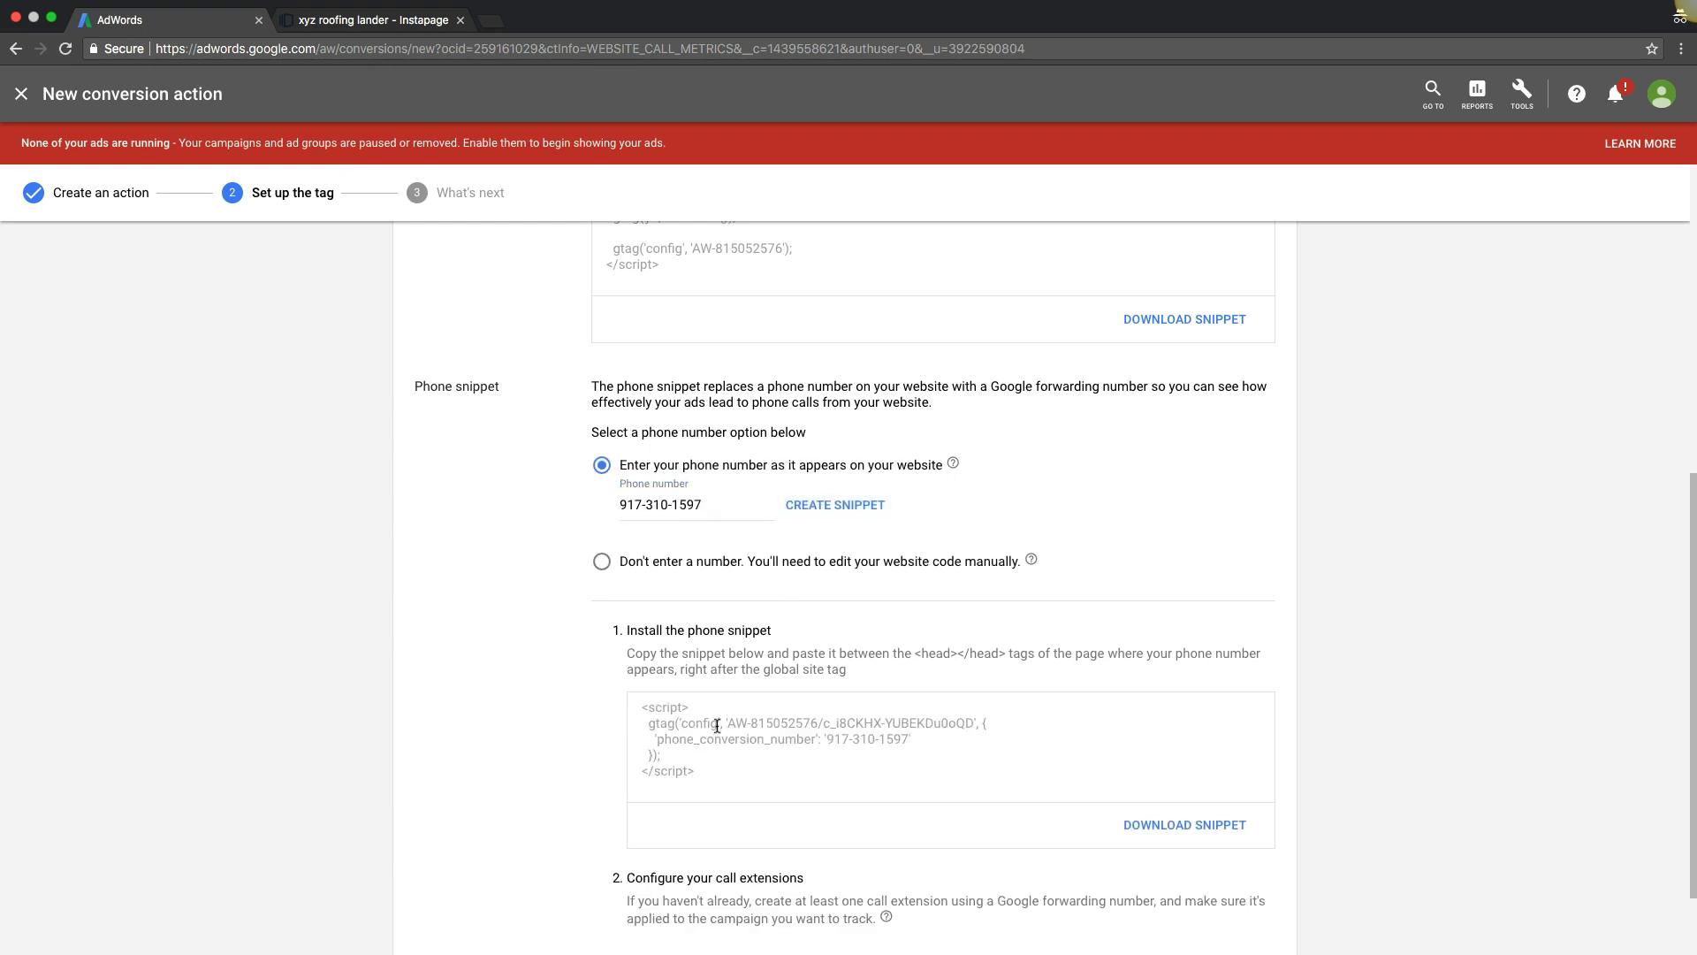
pyautogui.click(717, 726)
pyautogui.press('super+c')
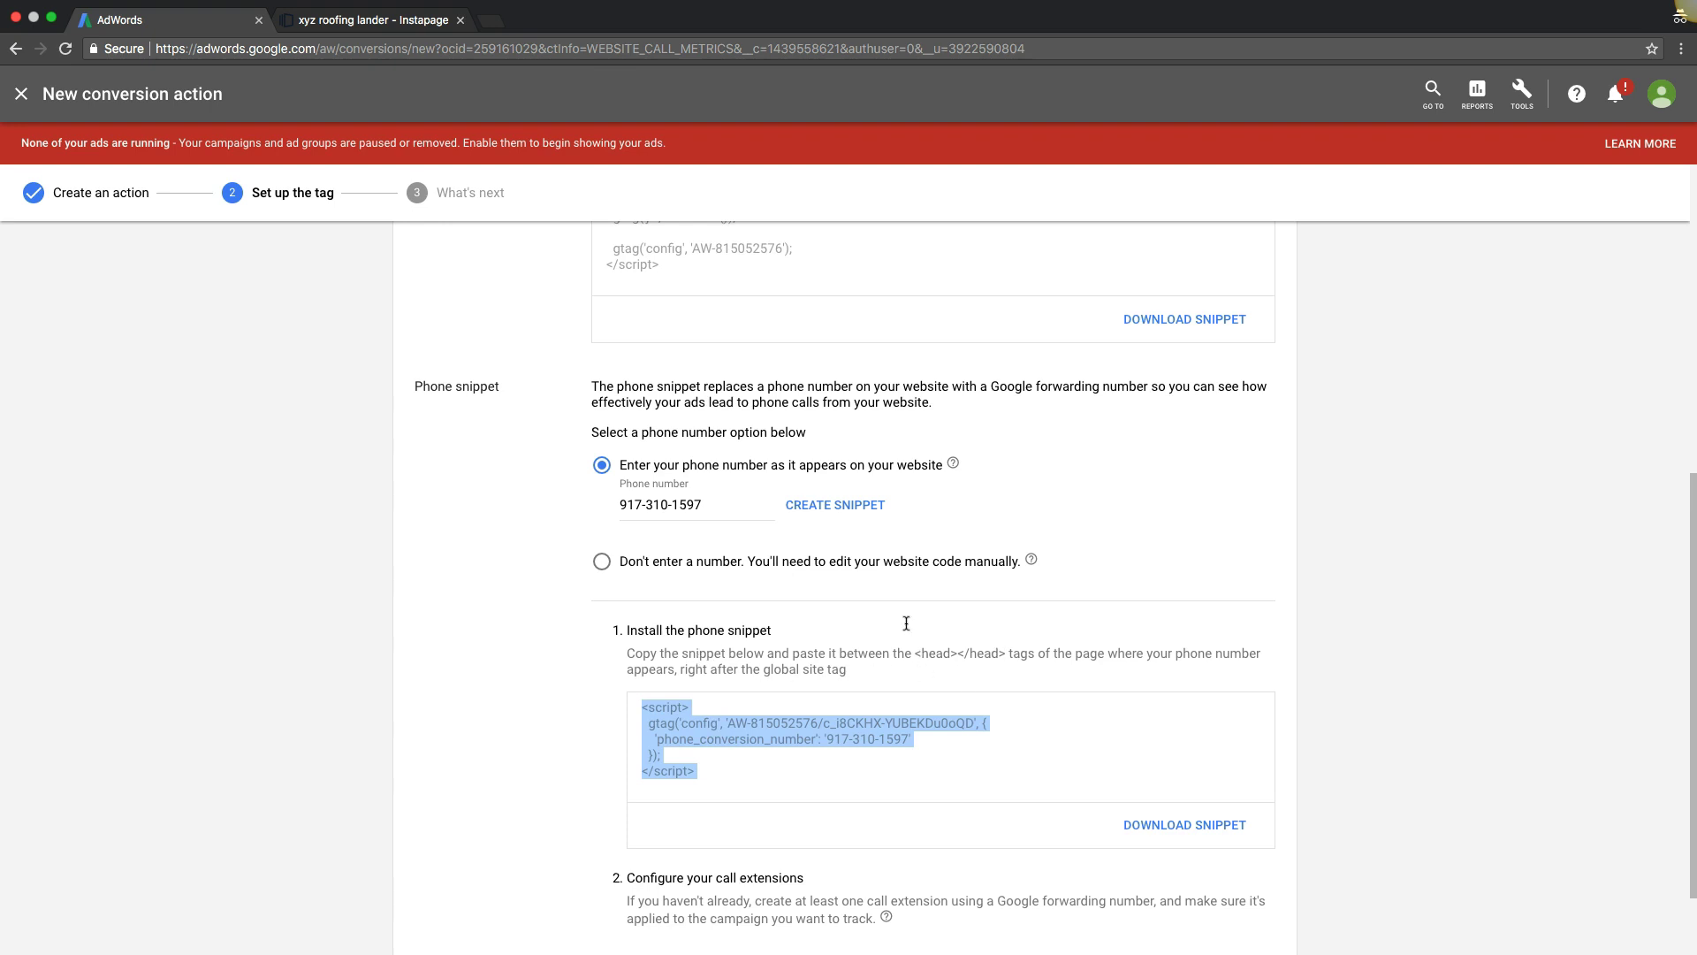
# In the Instapage roofing lander, open the page settings' head code editor
pyautogui.click(378, 25)
pyautogui.click(1645, 139)
pyautogui.click(1574, 377)
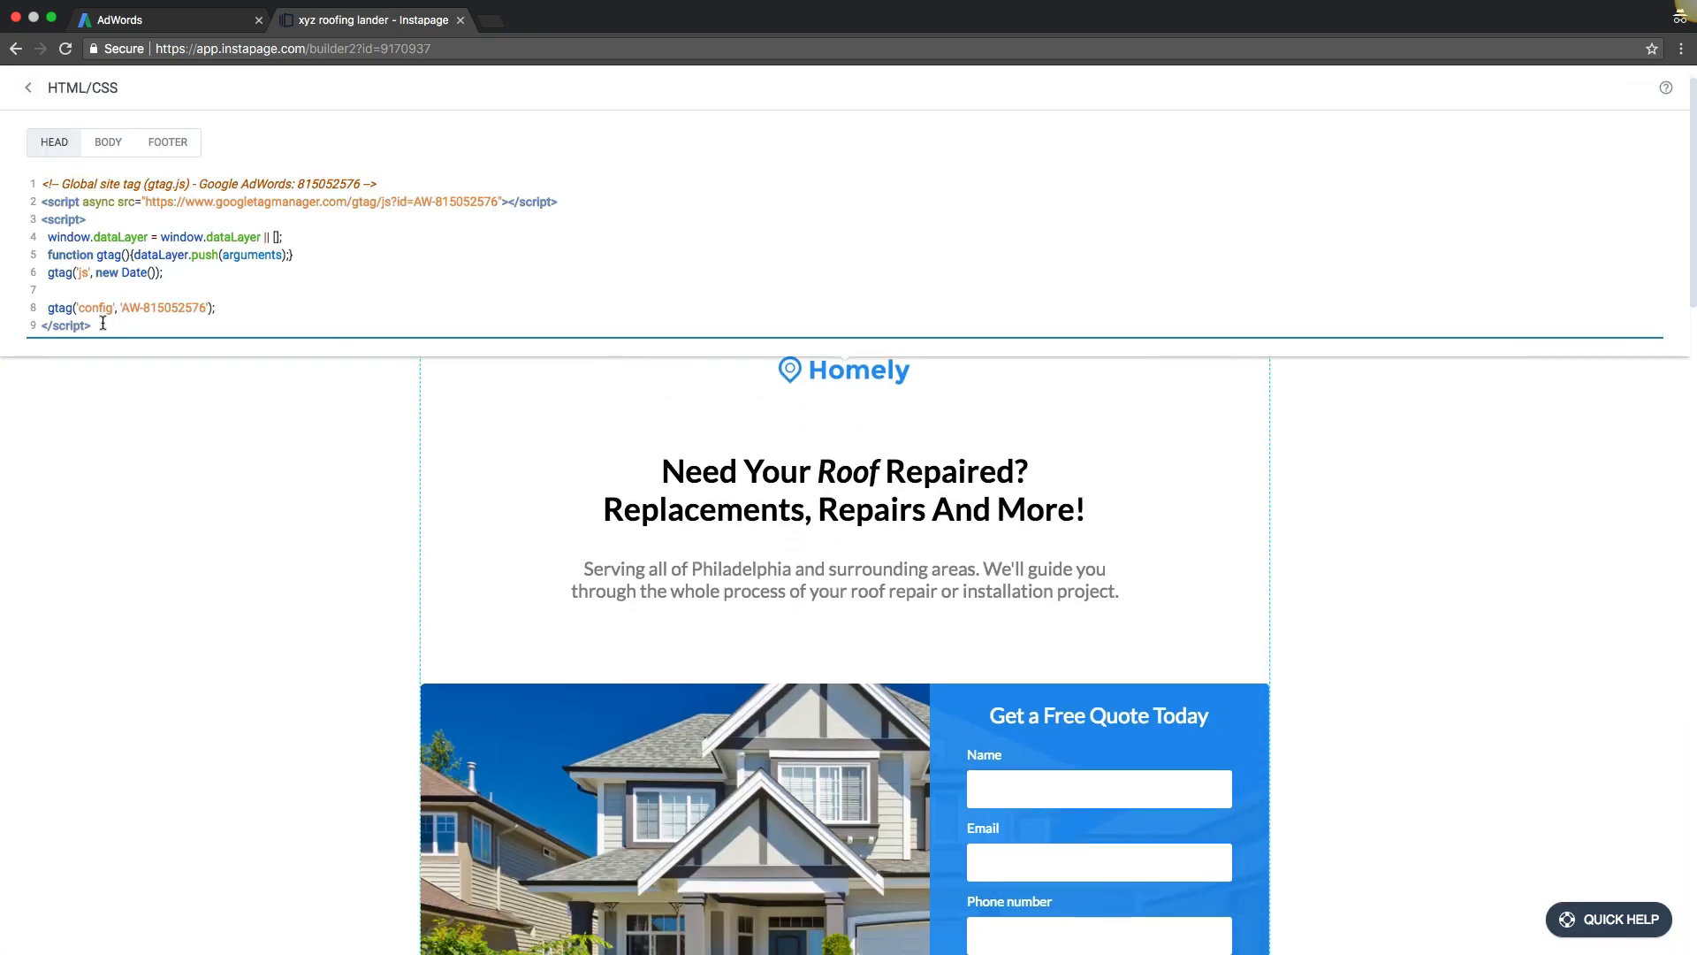
# Paste the phone snippet directly after the global site tag and remove the blank lines
pyautogui.click(103, 323)
pyautogui.press('Return')
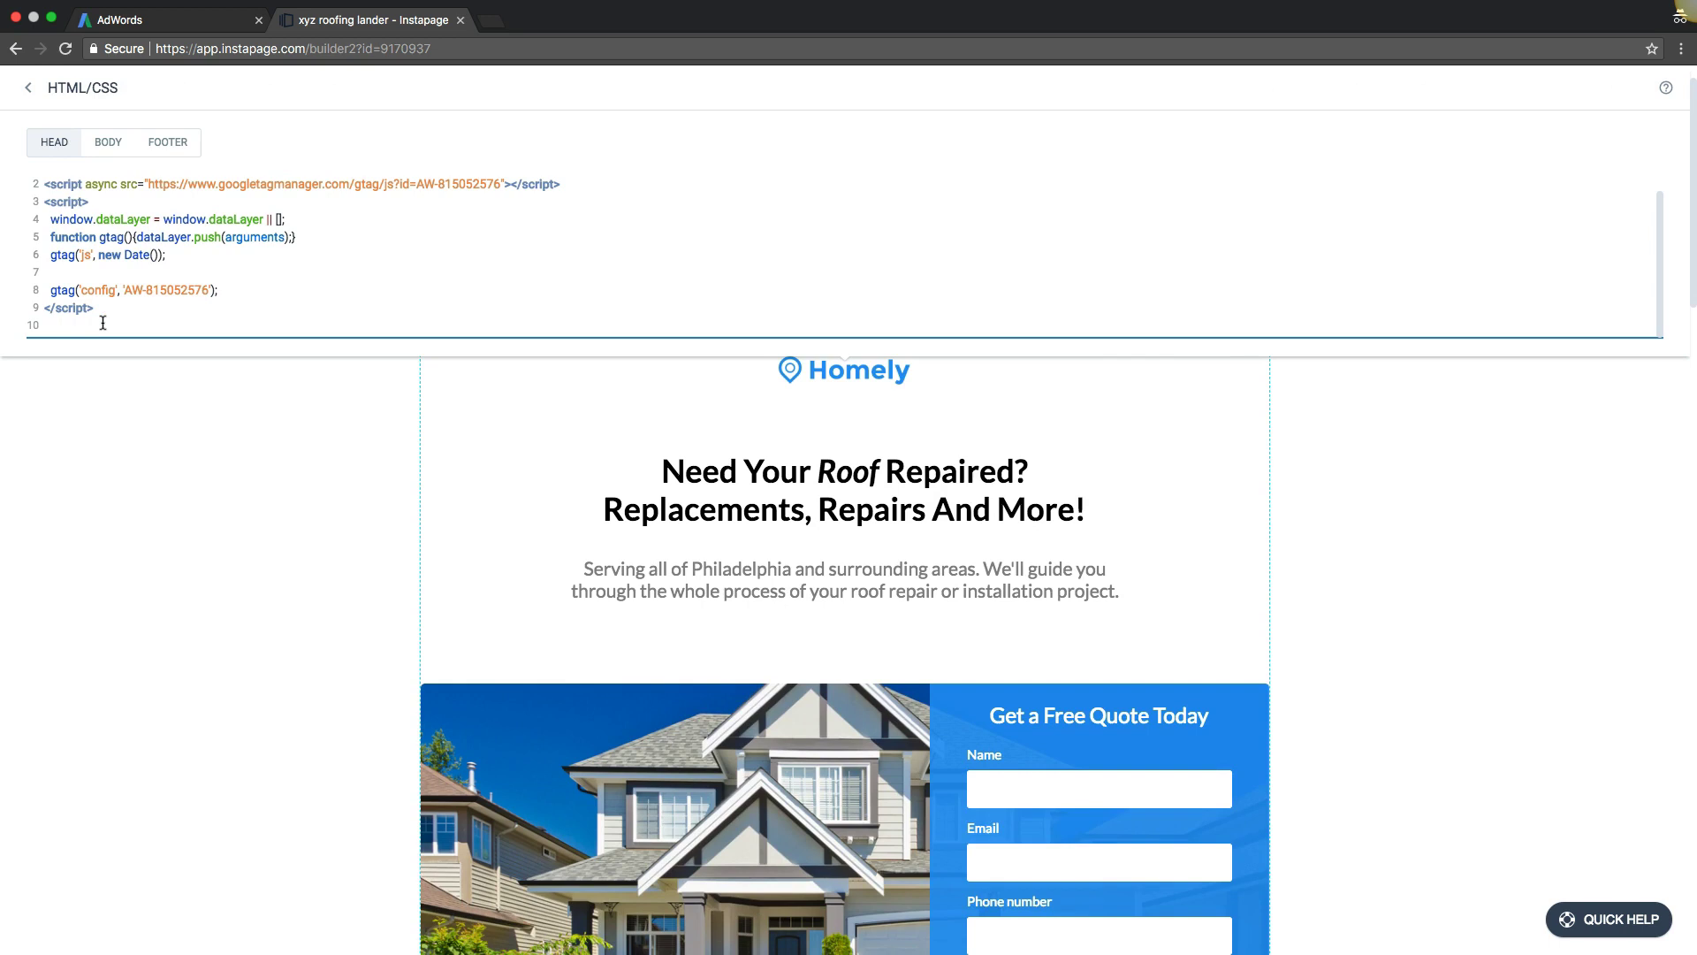
pyautogui.press('super+v')
pyautogui.scroll(2, 151, 305)
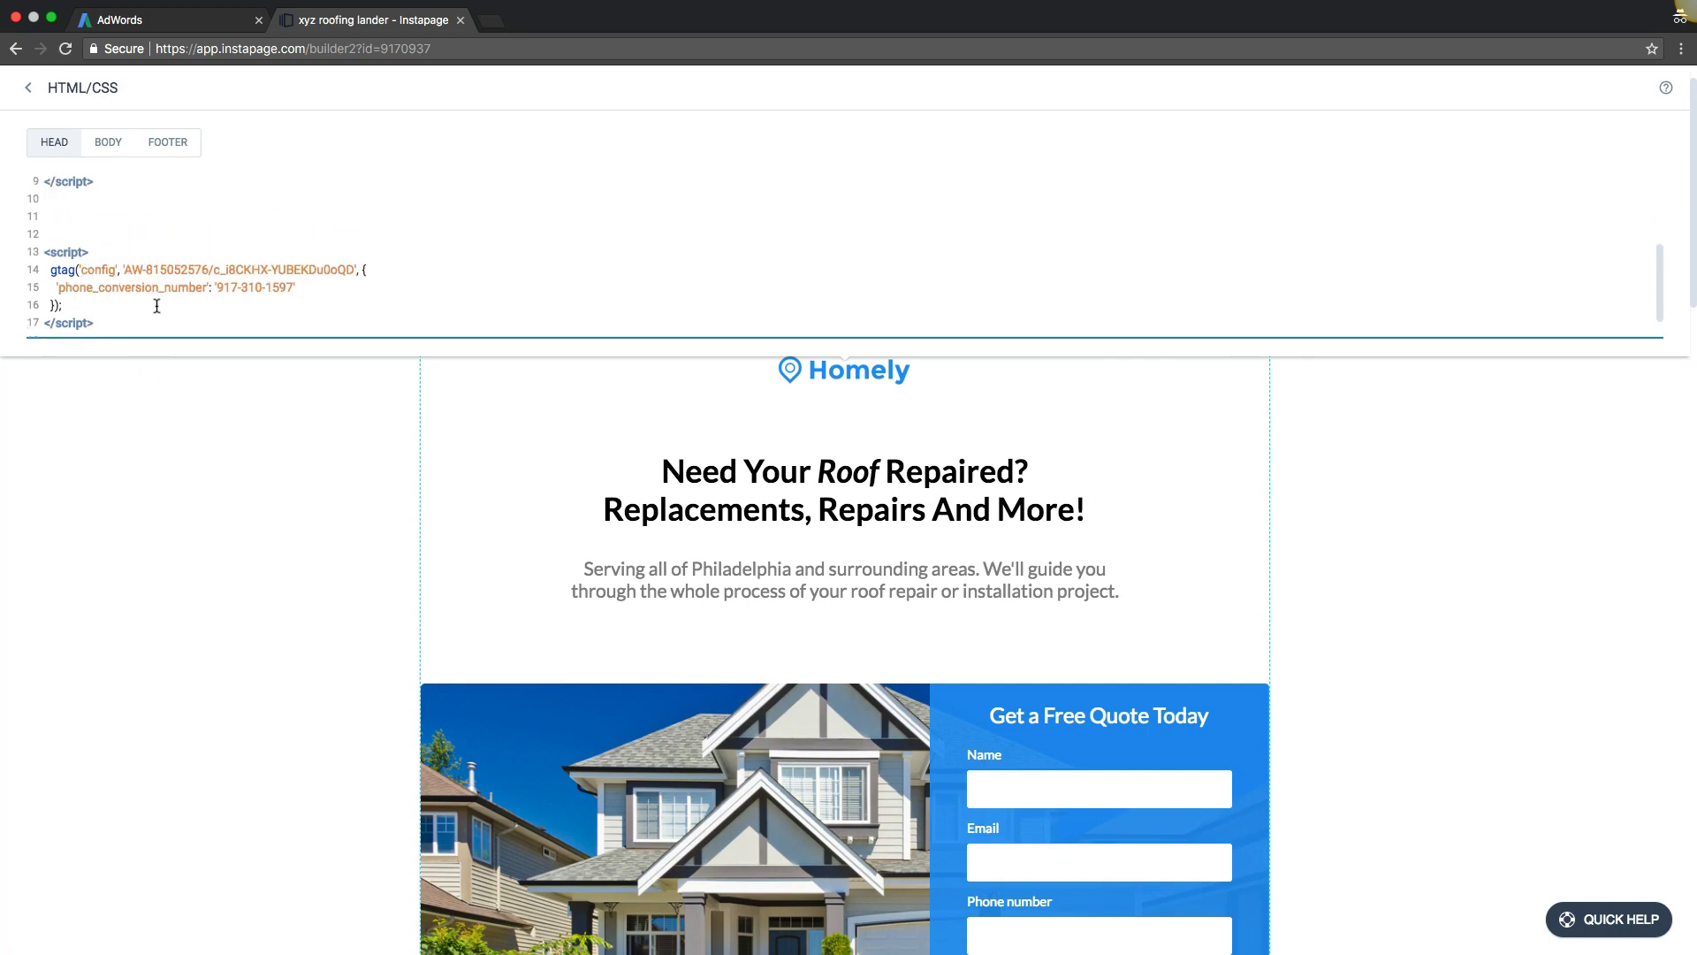
pyautogui.click(39, 259)
pyautogui.press('BackSpace')
pyautogui.press('BackSpace')
pyautogui.press('BackSpace')
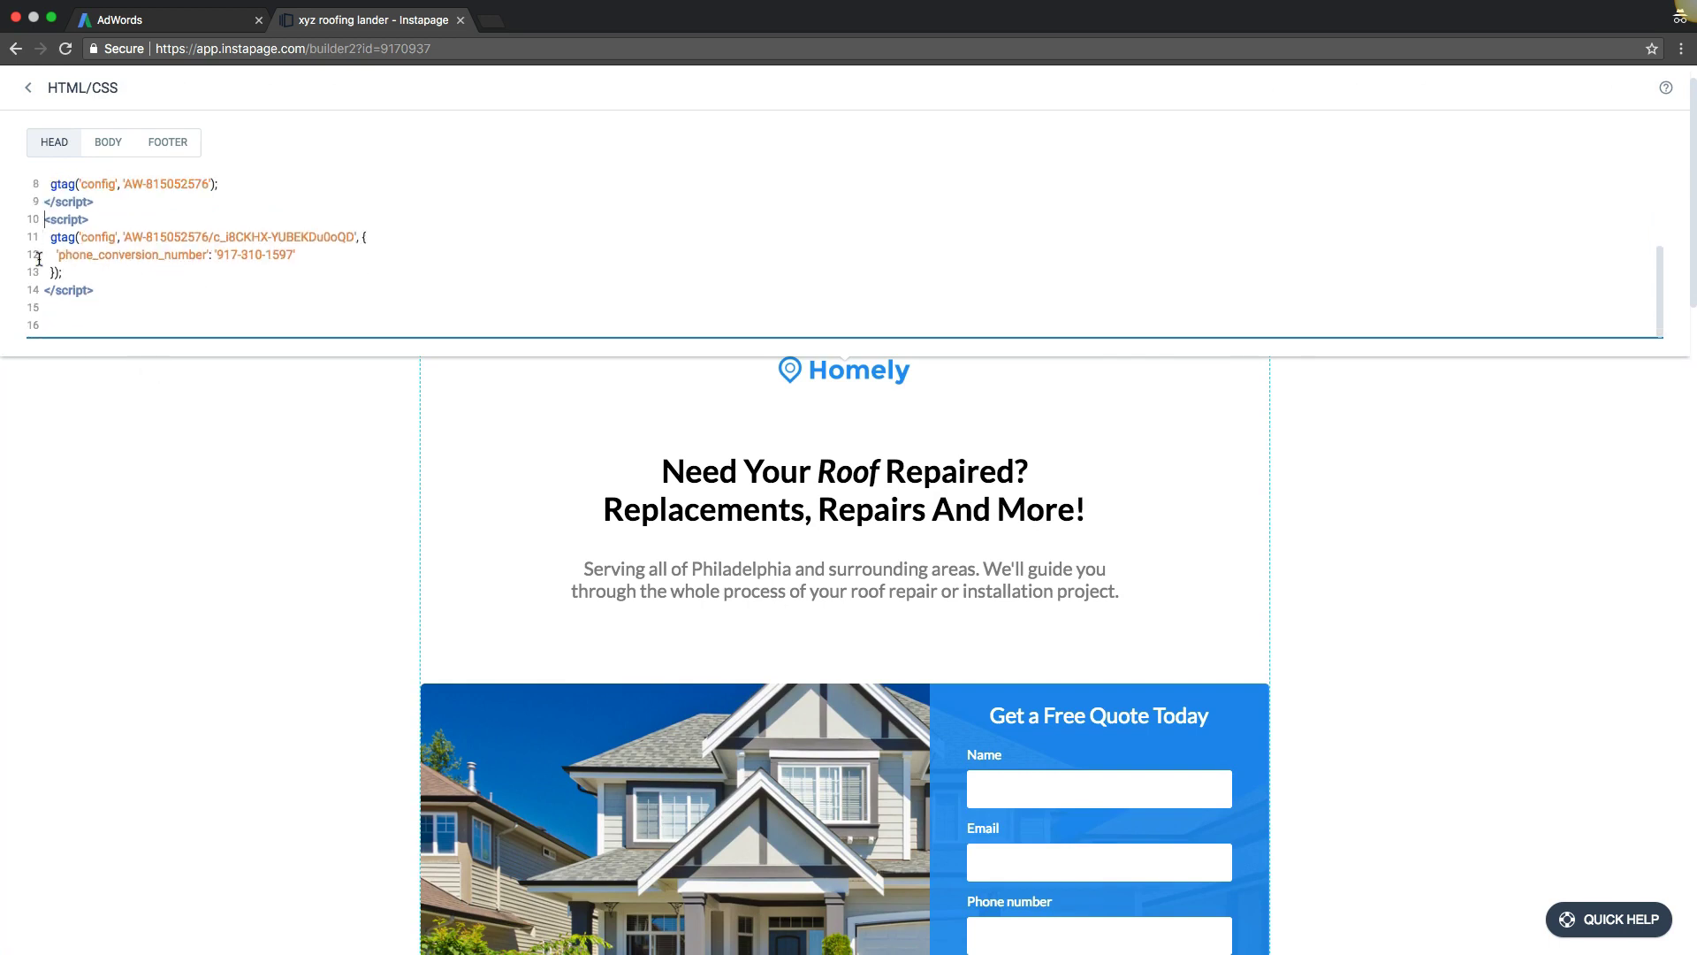
# Close the code editor, update the live lander, and return to the AdWords tag setup
pyautogui.click(313, 556)
pyautogui.click(1635, 89)
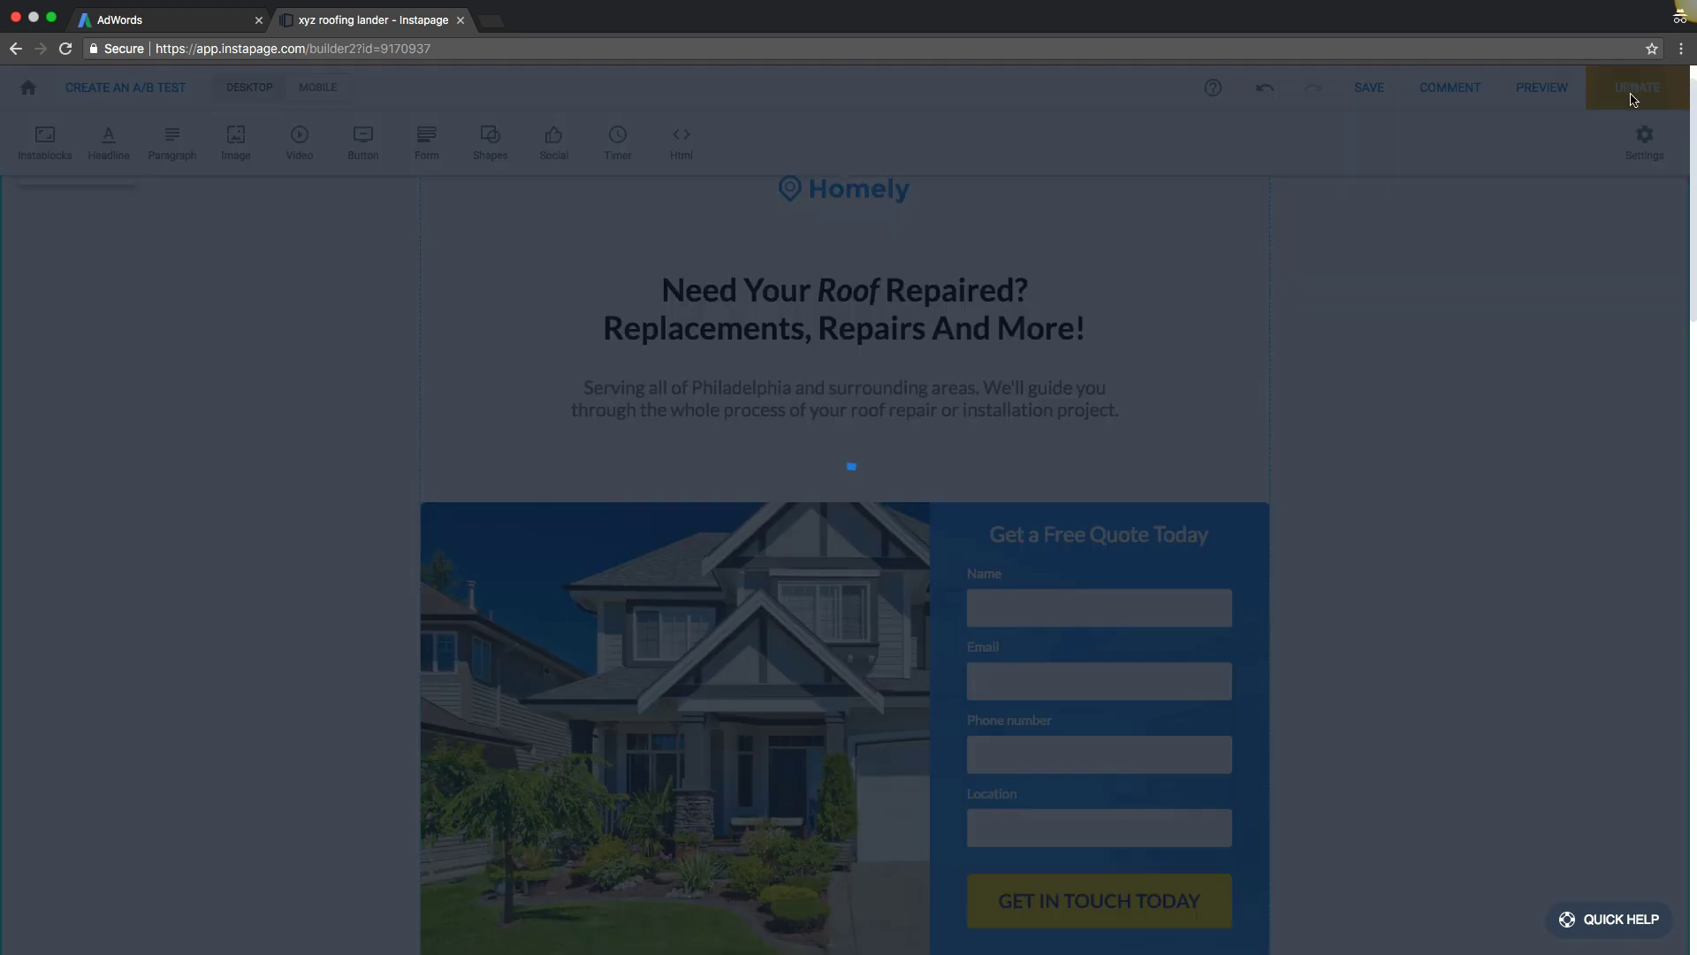
pyautogui.click(985, 557)
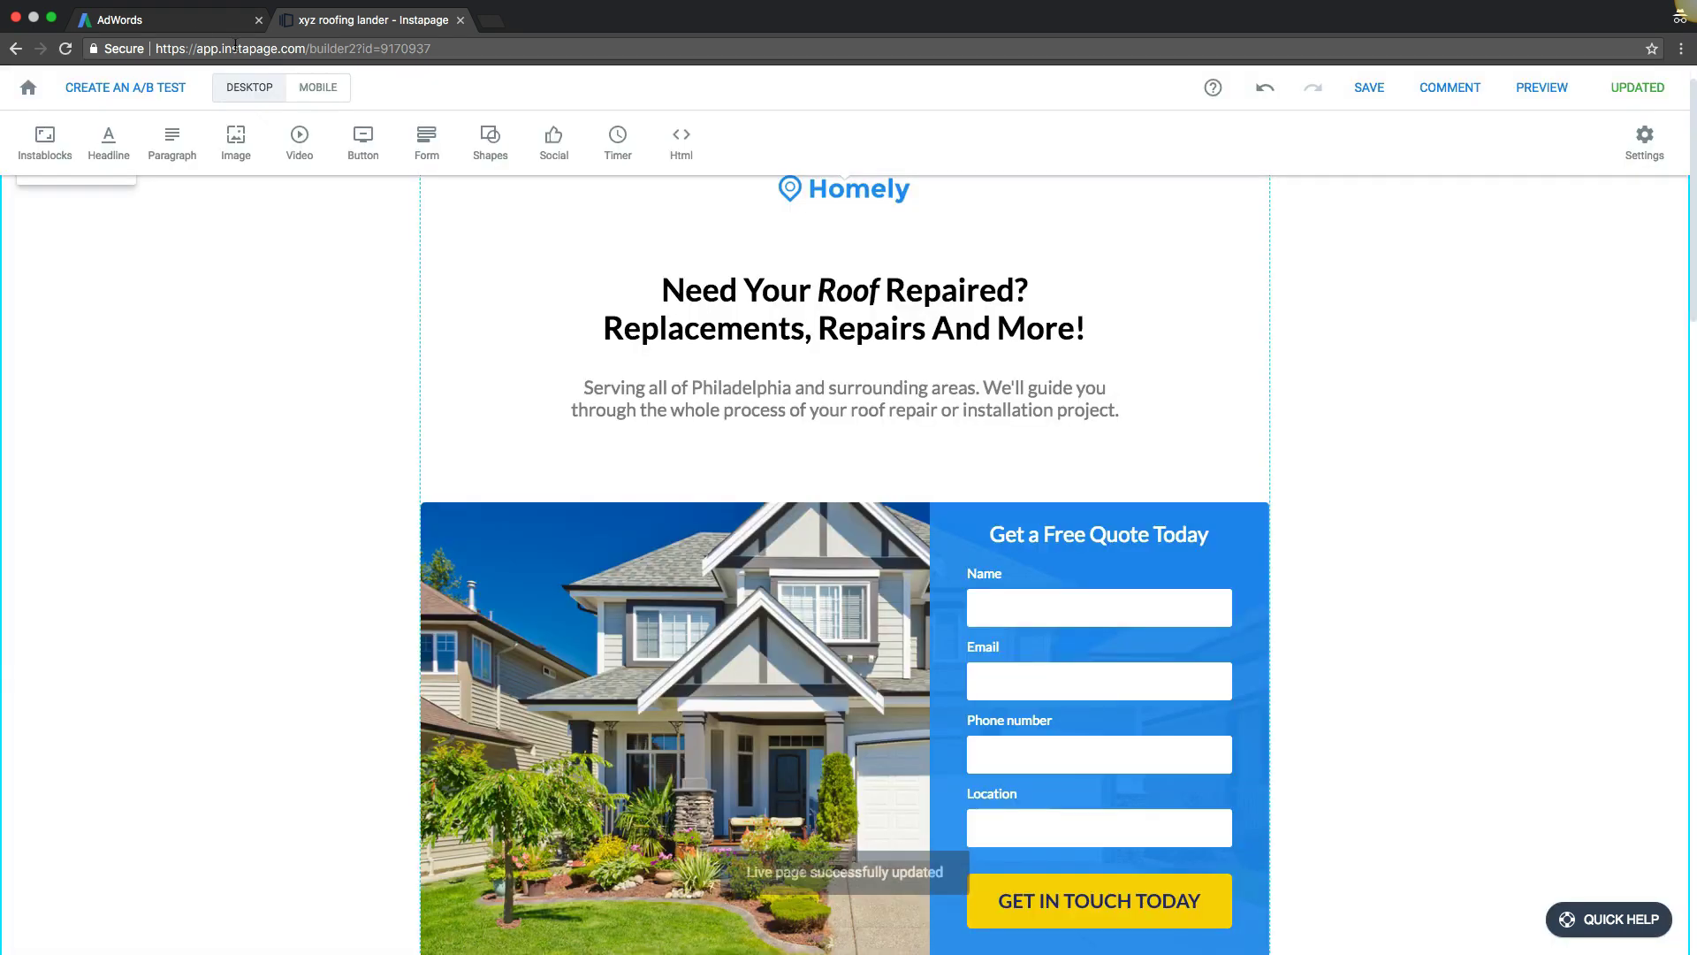
pyautogui.hotkey('ctrl', 'shift', 'Tab')
pyautogui.click(520, 618)
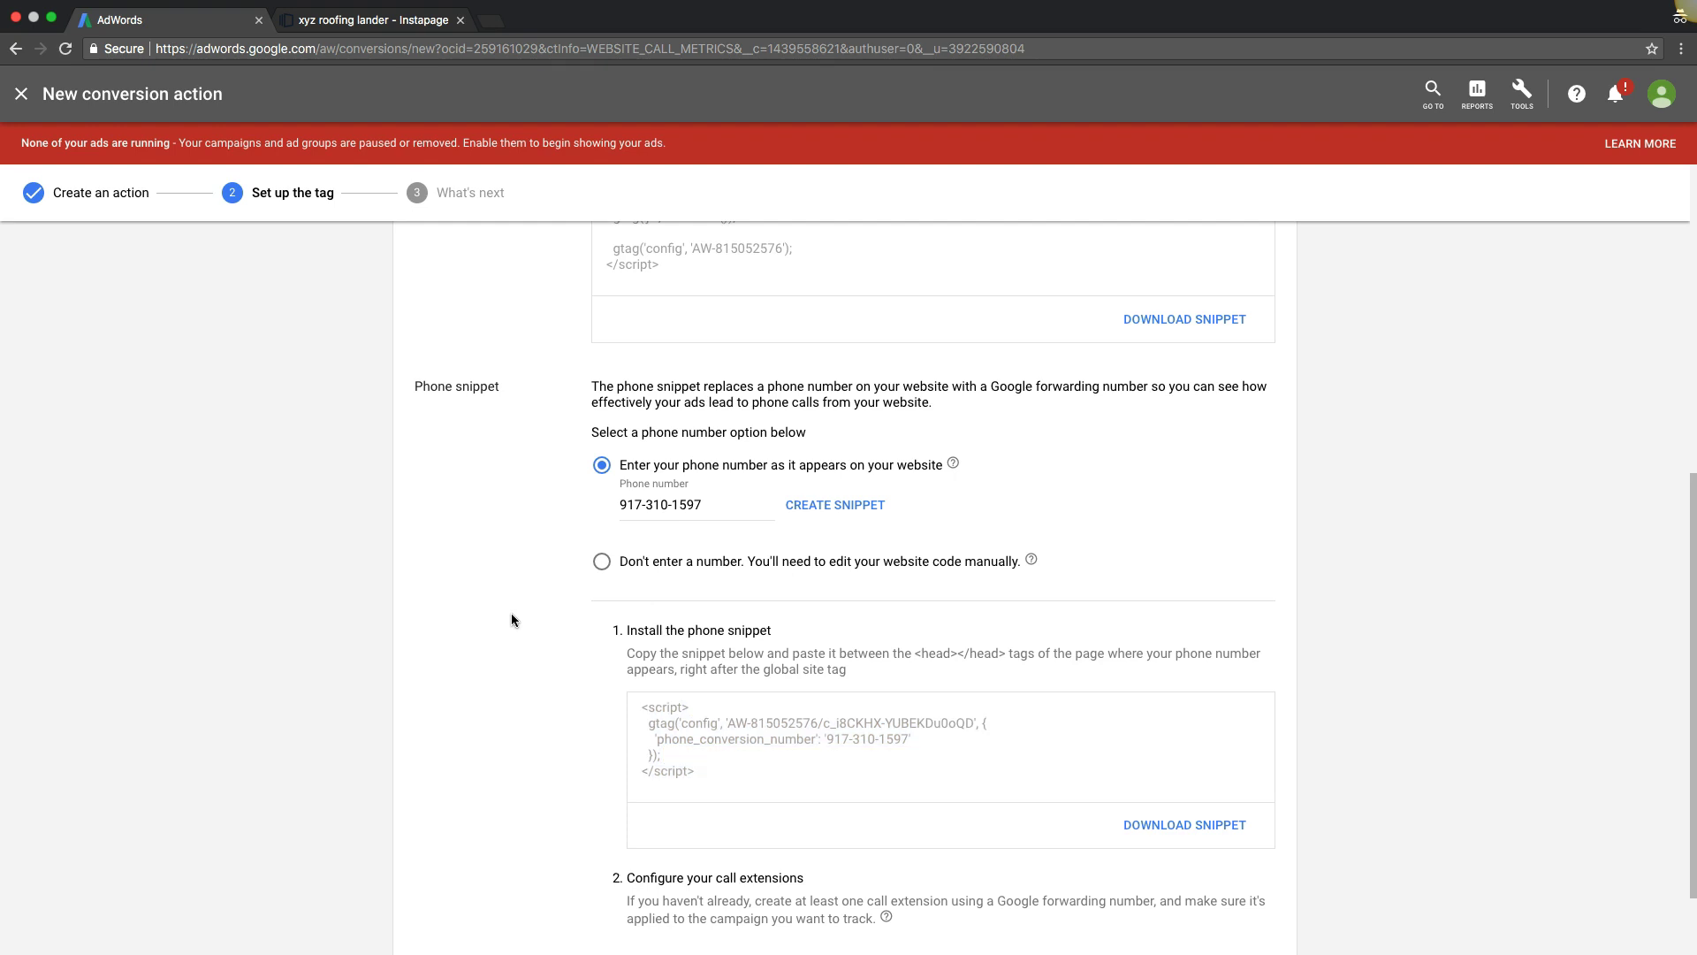
# After checking the Instapage lander, finish the AdWords tag setup with NEXT
pyautogui.scroll(-2, 465, 599)
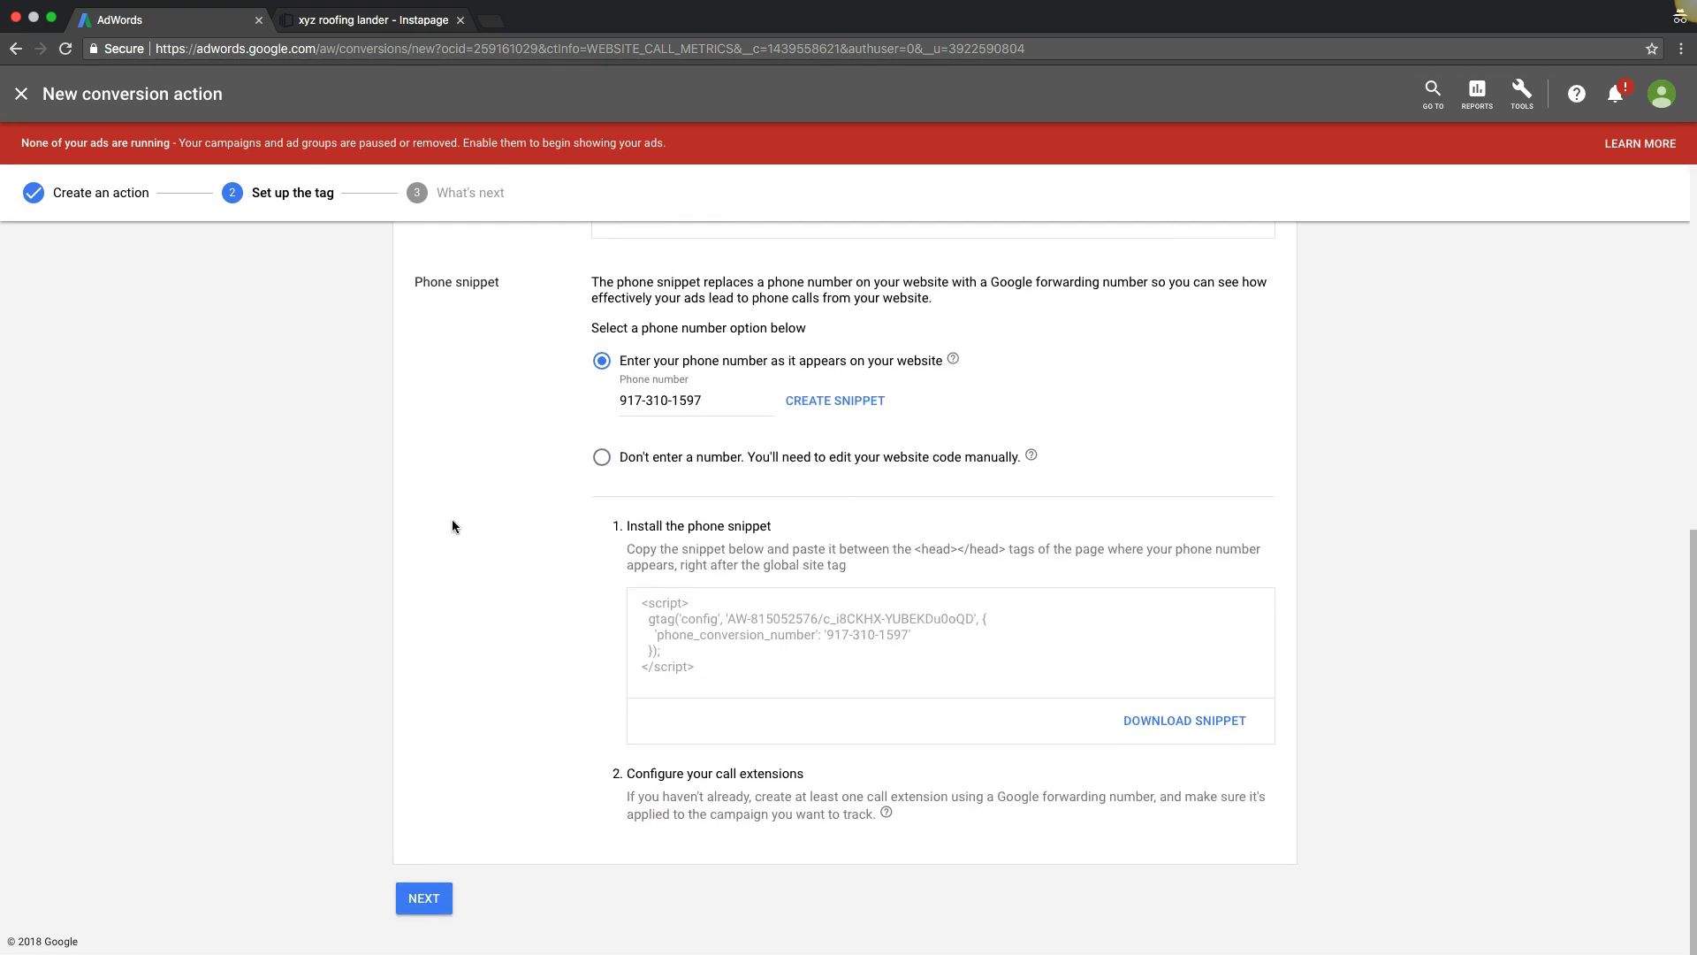
pyautogui.click(378, 23)
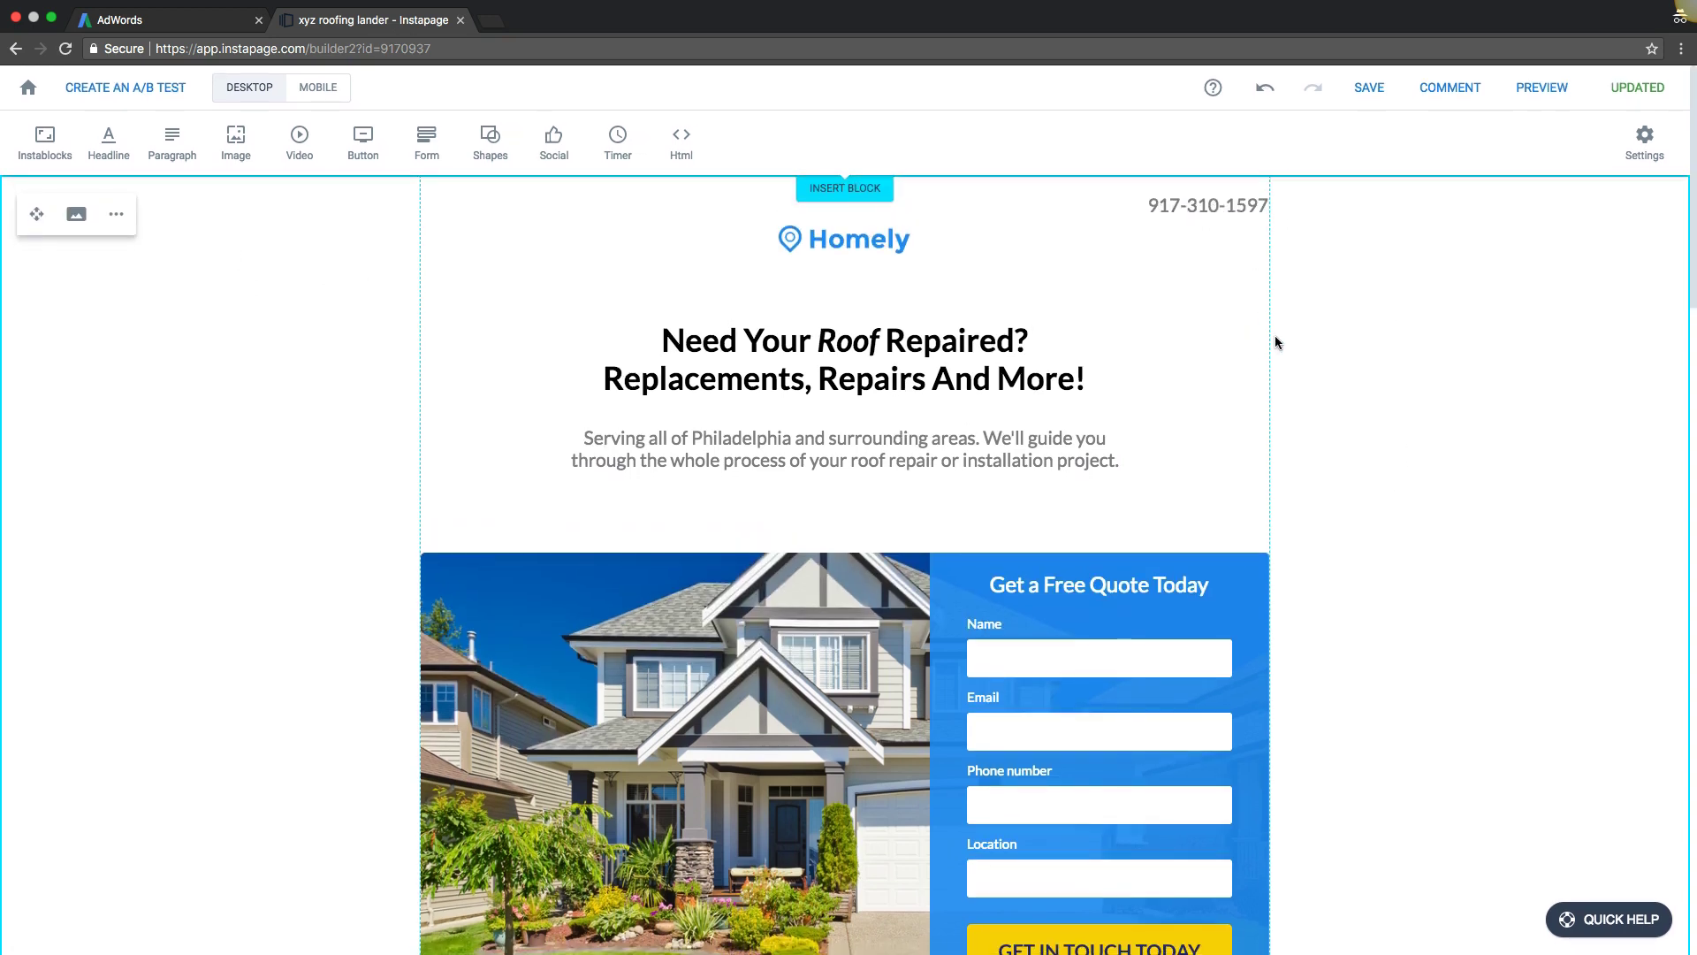
pyautogui.click(168, 20)
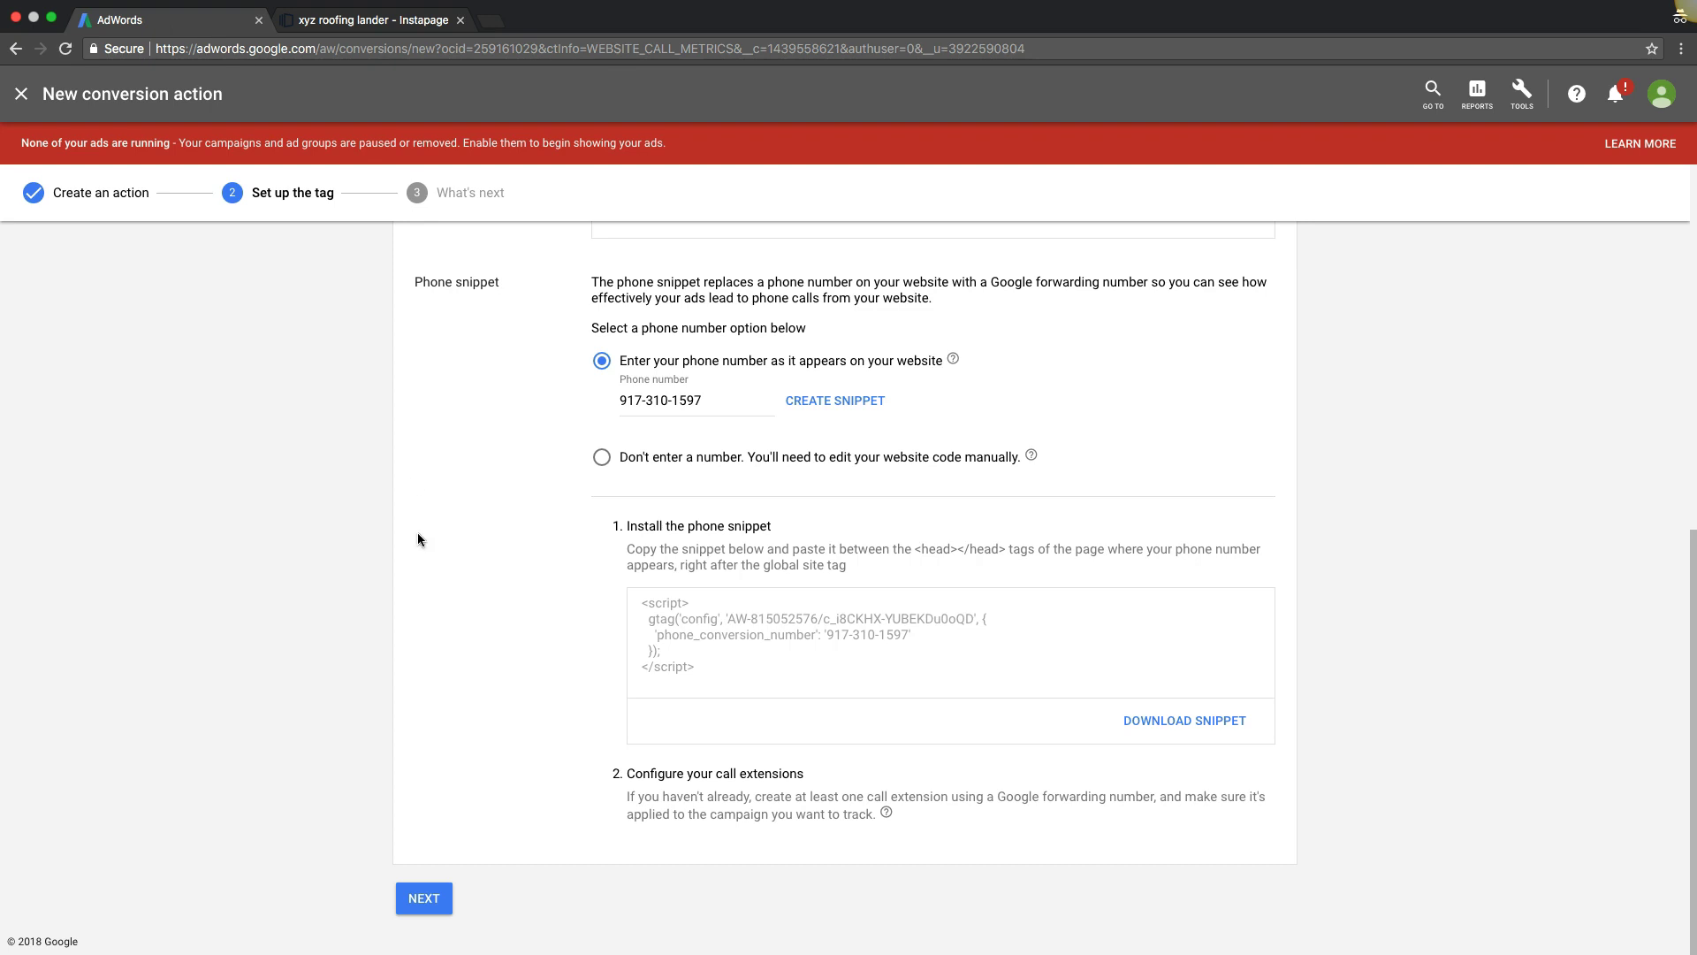
pyautogui.click(424, 902)
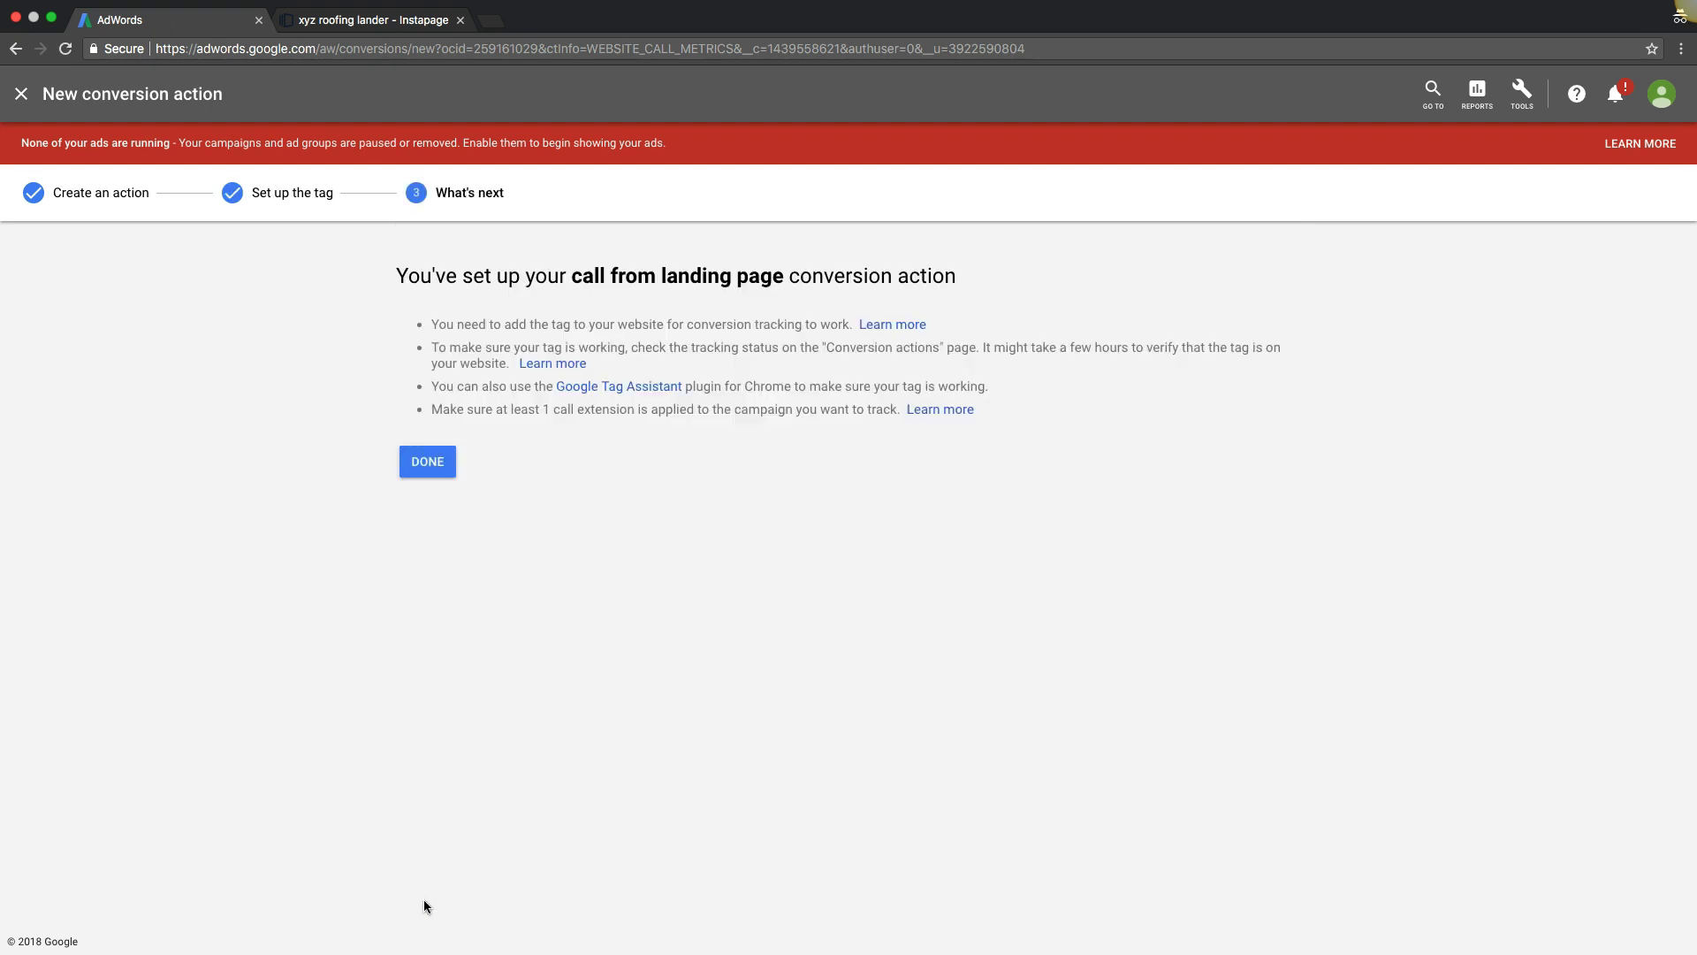
# Click DONE to return to the Conversion actions list with the new call action
pyautogui.click(430, 461)
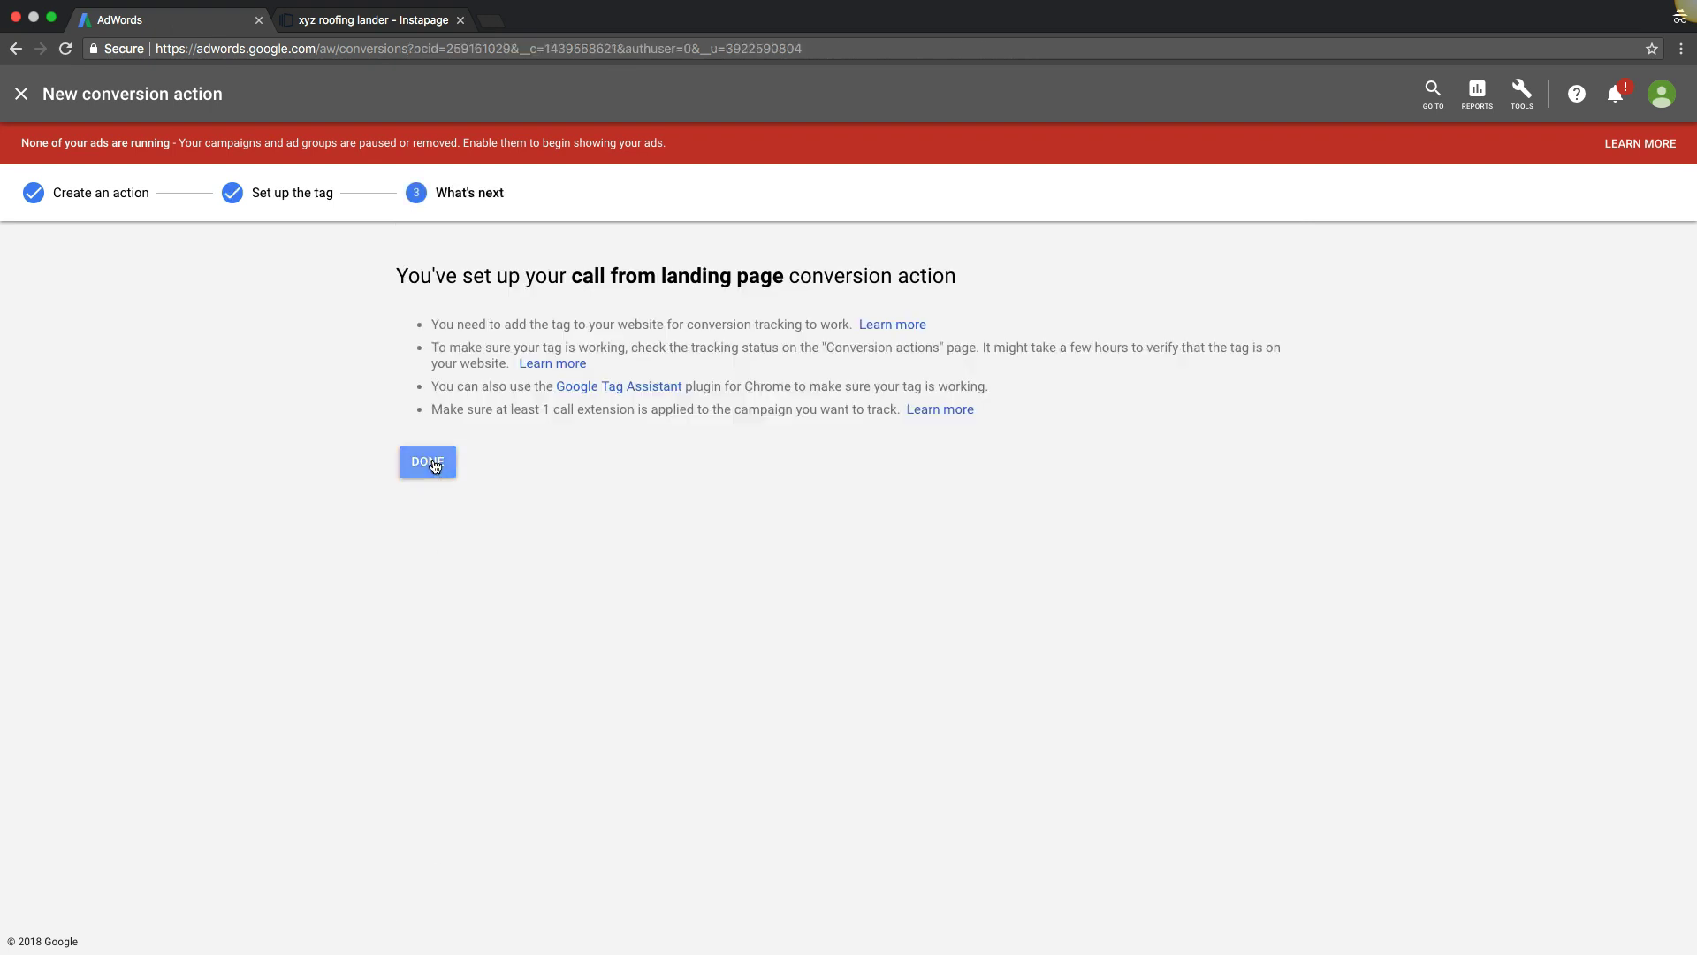